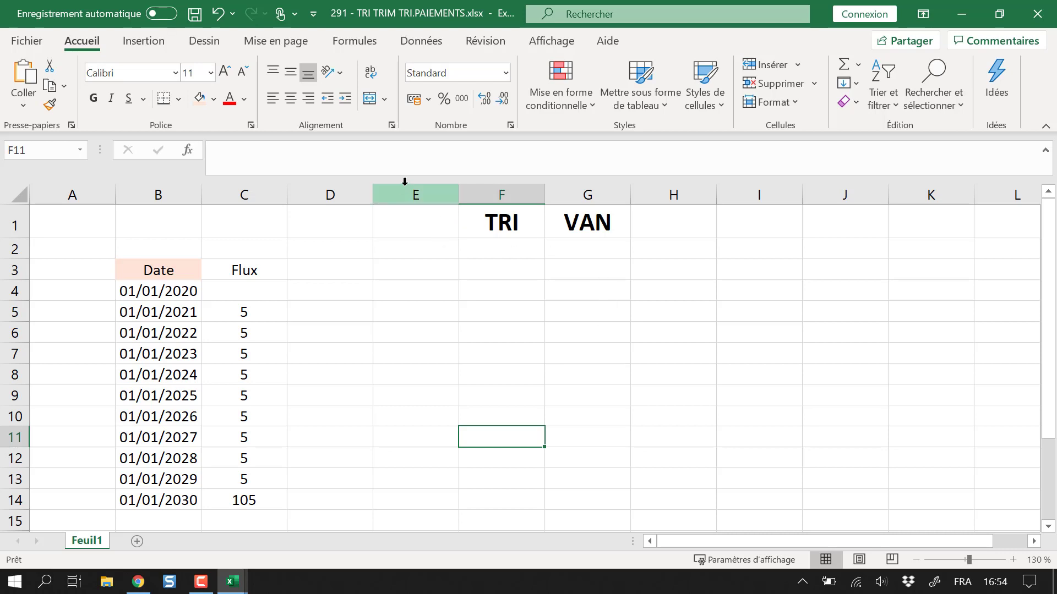
Examine the TRI and VAN headings and the dated Flux amounts in C4:C14
{"action": "left_click", "coordinate": [574, 336]}
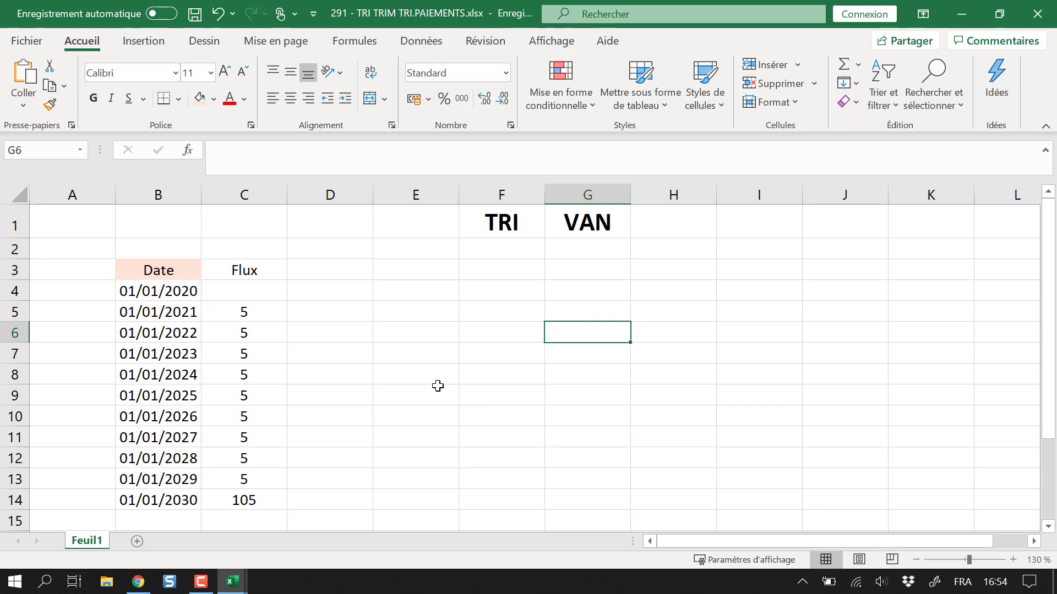
{"action": "left_click", "coordinate": [606, 226]}
{"action": "left_click", "coordinate": [490, 425]}
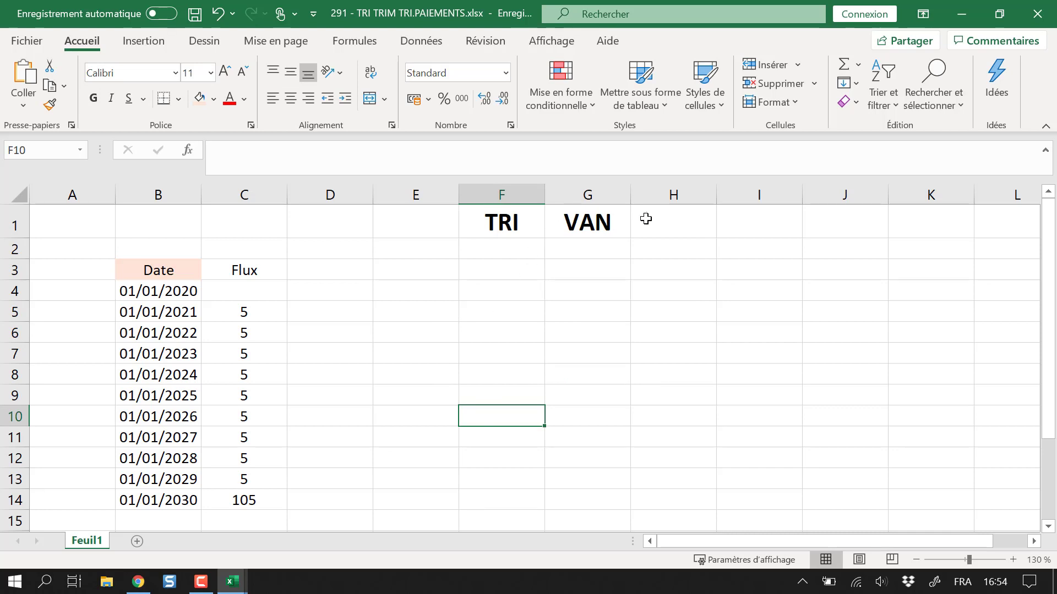
{"action": "left_click", "coordinate": [604, 226]}
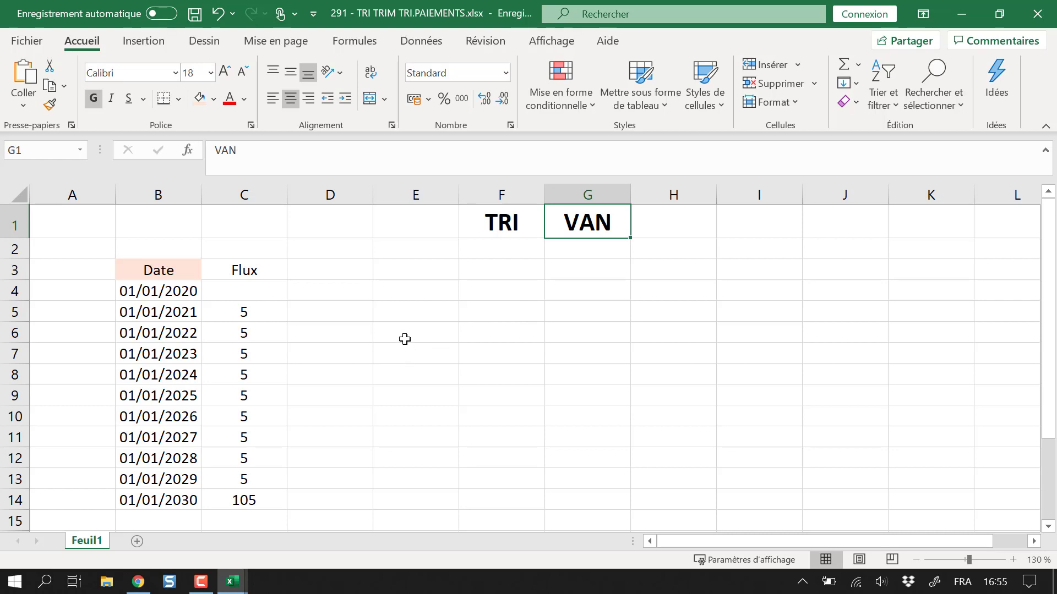
{"action": "left_click", "coordinate": [416, 373]}
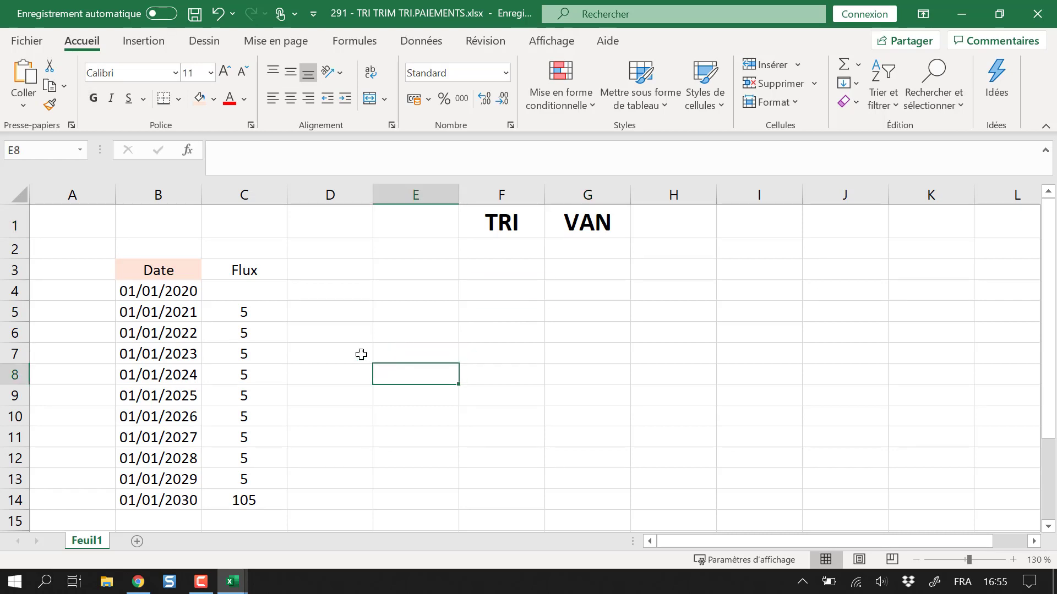
{"action": "left_click", "coordinate": [262, 309]}
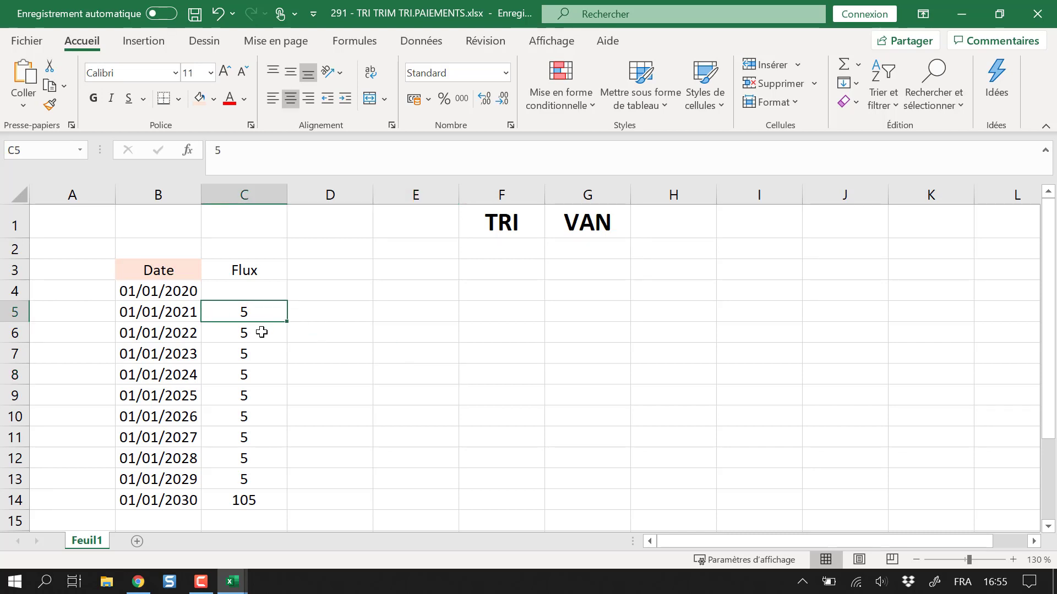
{"action": "left_click", "coordinate": [262, 332]}
{"action": "left_click", "coordinate": [274, 497]}
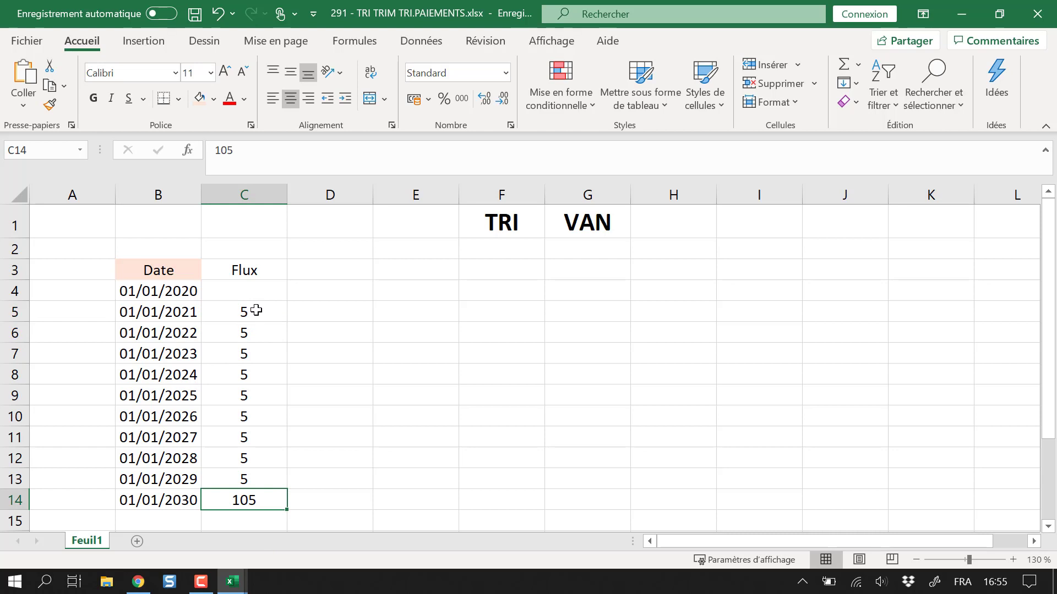
{"action": "left_click_drag", "start_coordinate": [255, 313], "coordinate": [263, 511]}
{"action": "left_click", "coordinate": [265, 498]}
{"action": "left_click", "coordinate": [258, 295]}
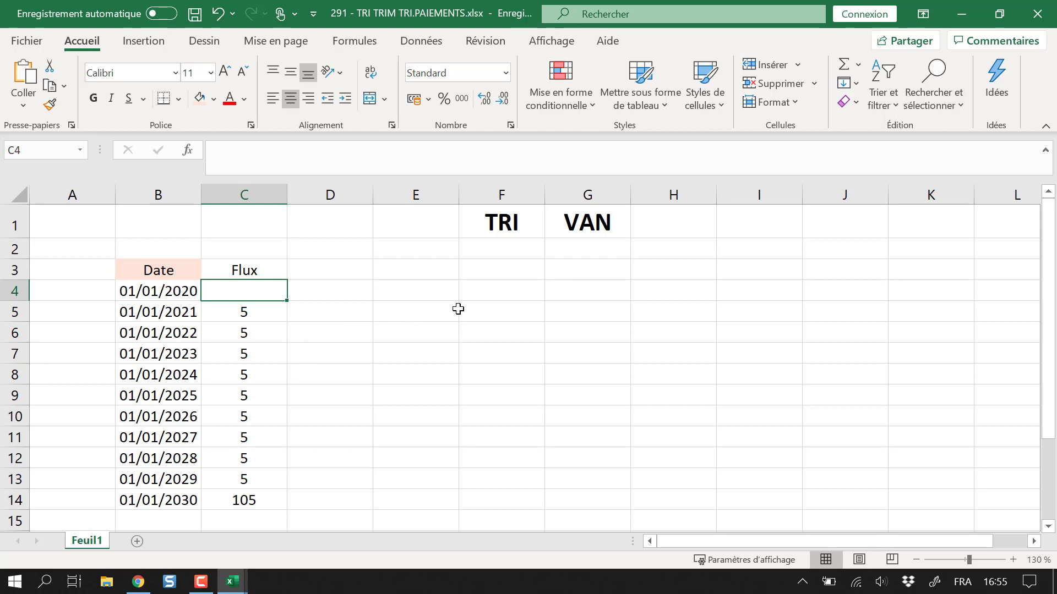
{"action": "left_click", "coordinate": [606, 226]}
Enter the label VAN in cell E4
{"action": "left_click", "coordinate": [422, 297]}
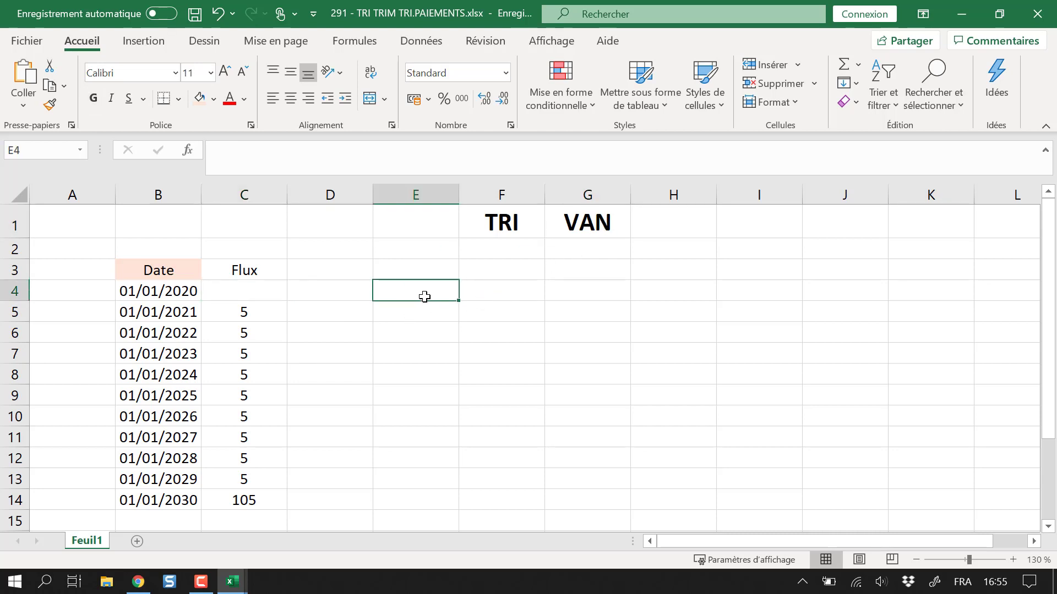
{"action": "type", "text": "VAN"}
{"action": "key", "text": "Return"}
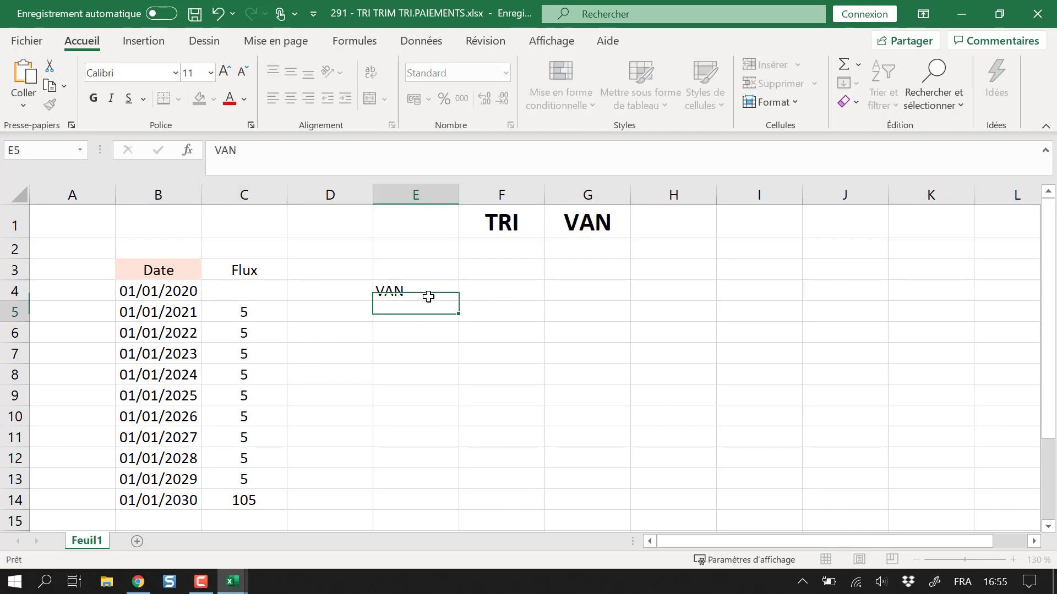
Enter the label "Cout de l'emrpunt" in cell G3
{"action": "key", "text": "Right"}
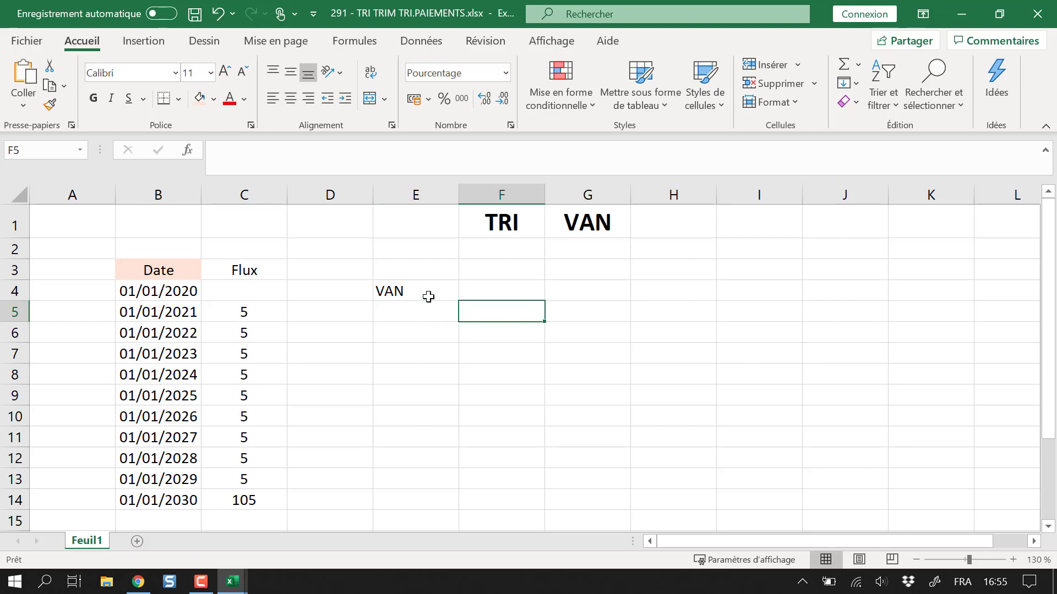
{"action": "key", "text": "Left"}
{"action": "key", "text": "Right"}
{"action": "key", "text": "Right"}
{"action": "key", "text": "Up"}
{"action": "key", "text": "Up"}
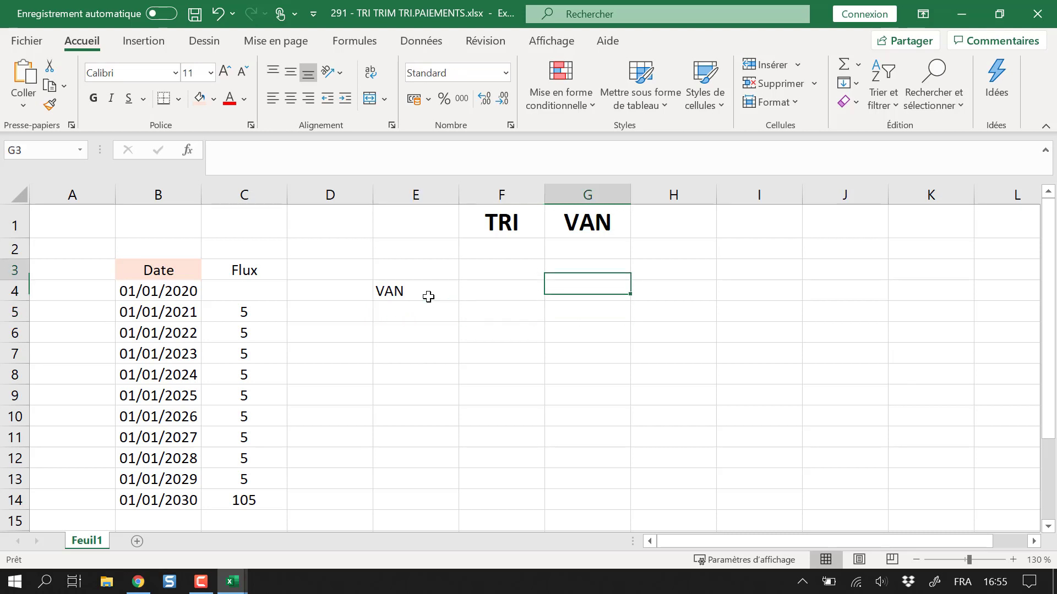
{"action": "type", "text": "Cout"}
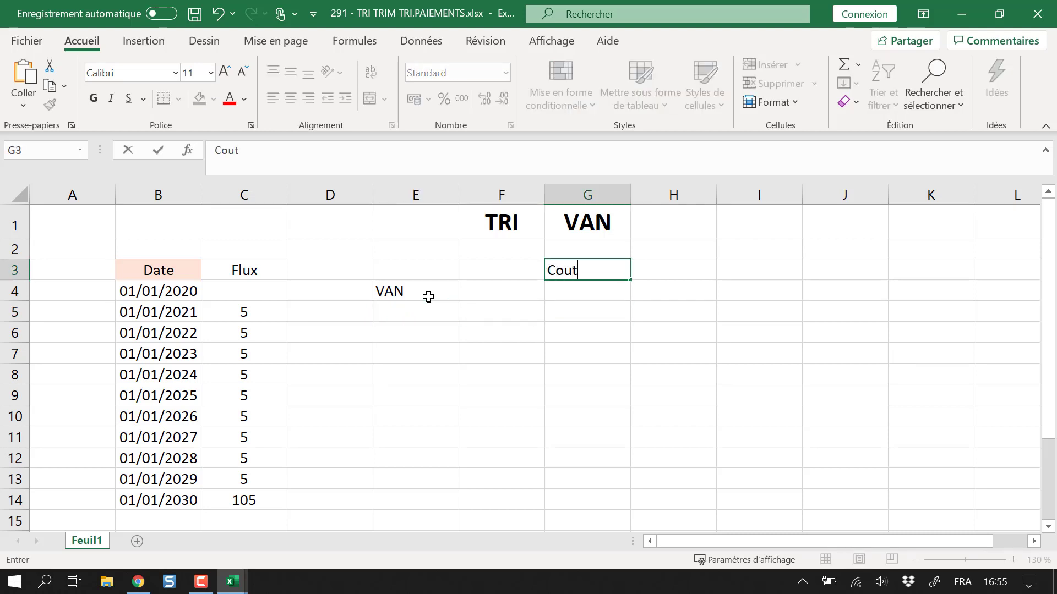
{"action": "key", "text": "BackSpace"}
{"action": "type", "text": "t de l'emrput"}
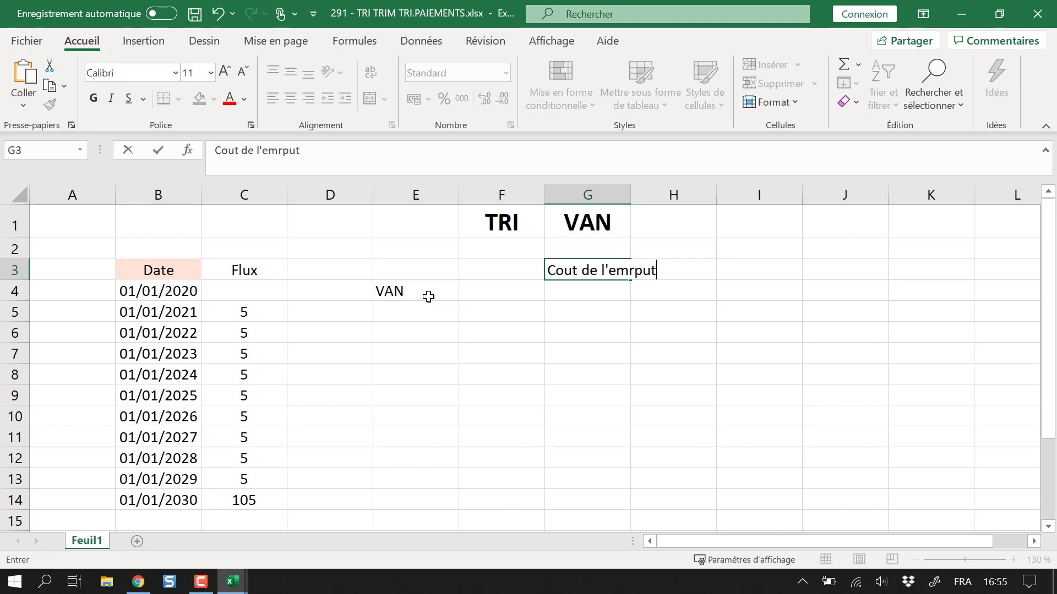
{"action": "key", "text": "BackSpace"}
{"action": "type", "text": "nt"}
{"action": "key", "text": "Return"}
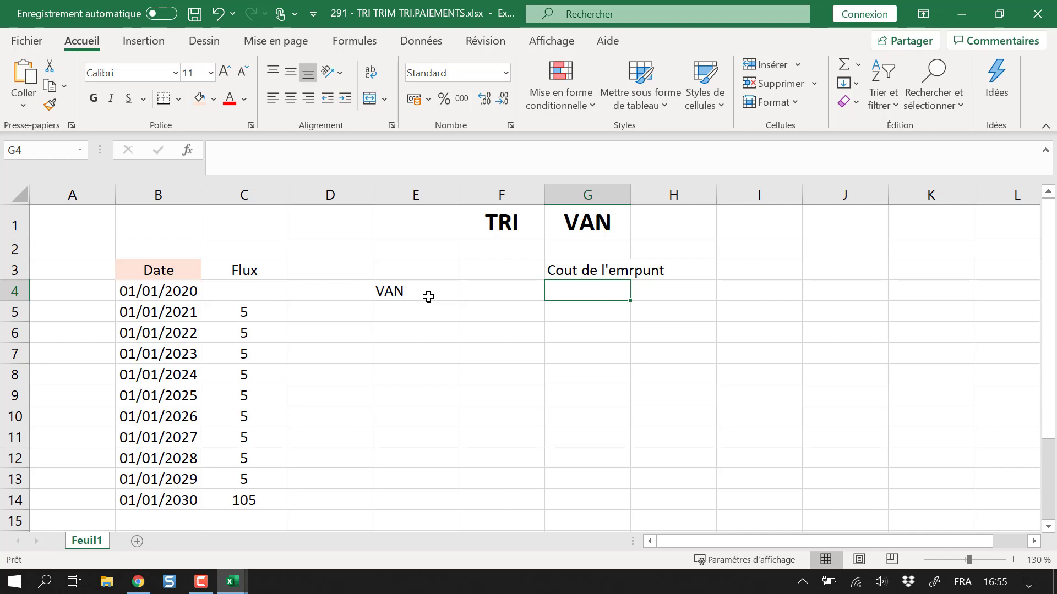
Set the borrowing cost in cell G4 to 5%
{"action": "type", "text": "%"}
{"action": "key", "text": "BackSpace"}
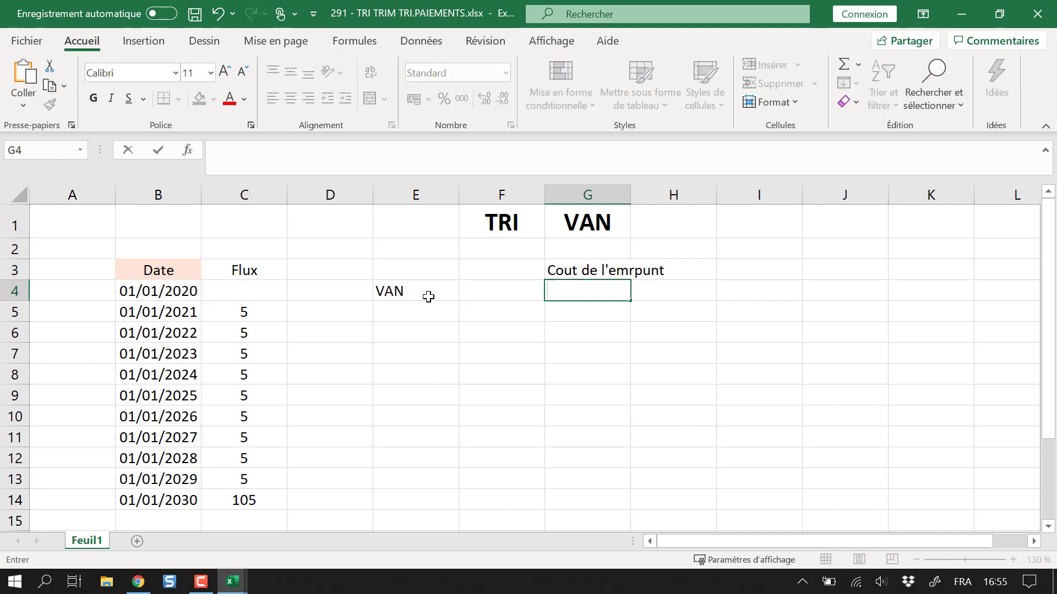
{"action": "type", "text": "5%"}
{"action": "key", "text": "Return"}
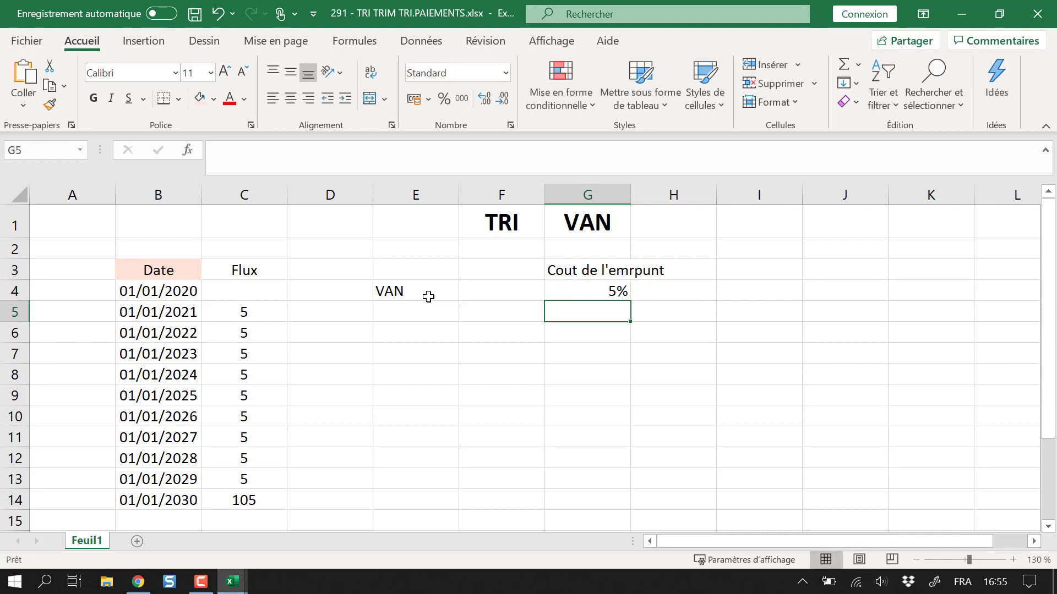
{"action": "key", "text": "Up"}
{"action": "key", "text": "Down"}
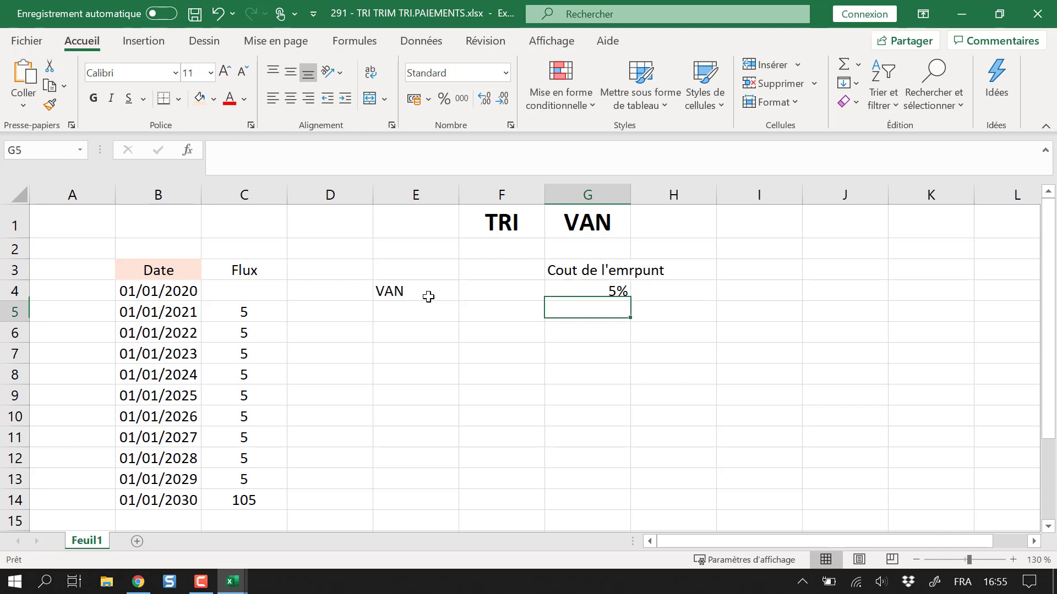
{"action": "key", "text": "Left"}
{"action": "key", "text": "Left"}
{"action": "type", "text": "="}
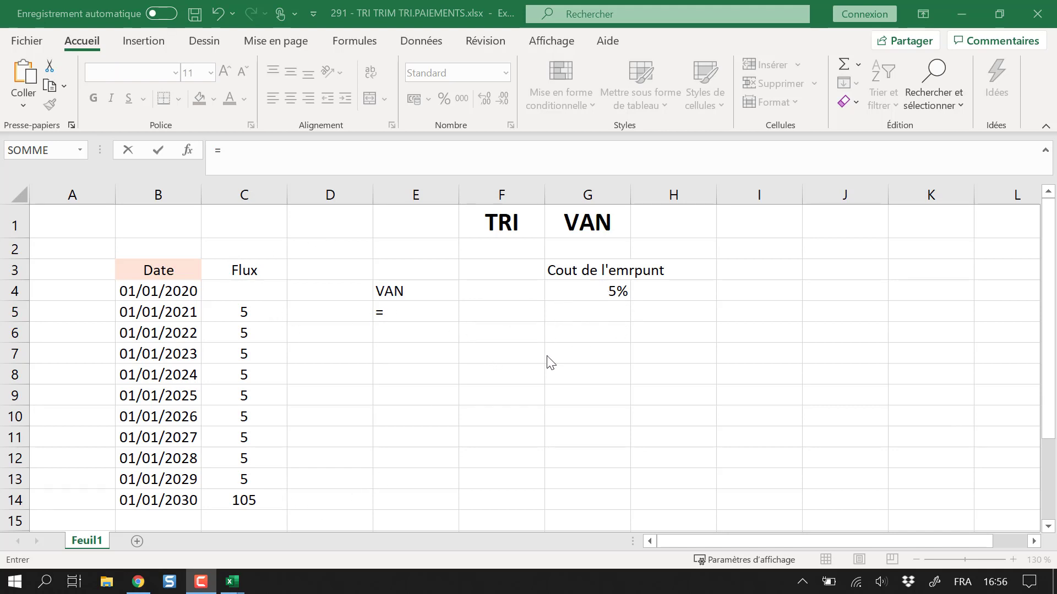
{"action": "left_click", "coordinate": [341, 509]}
{"action": "key", "text": "Escape"}
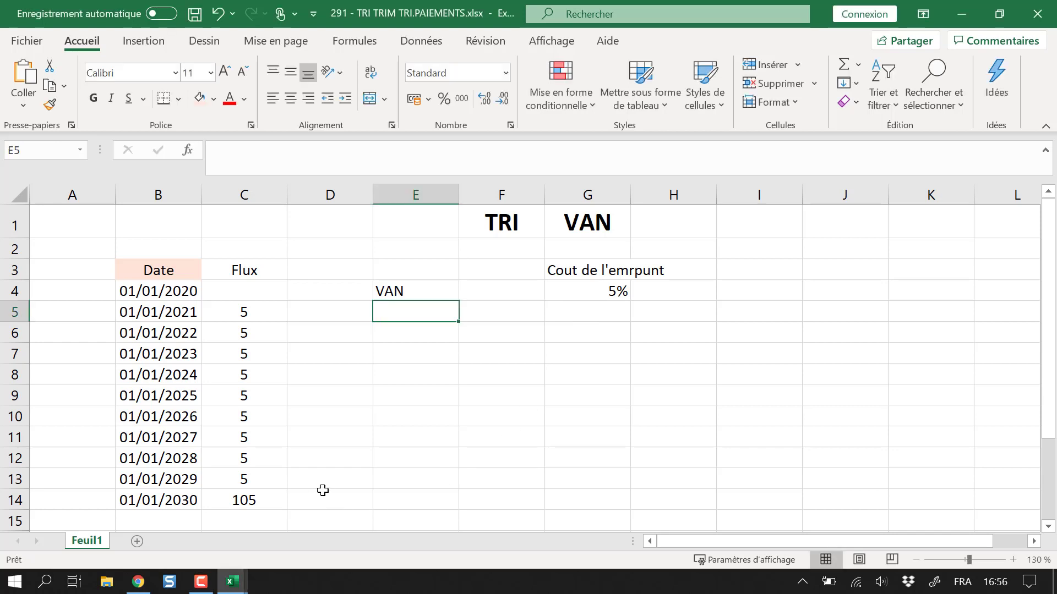
{"action": "left_click", "coordinate": [321, 496]}
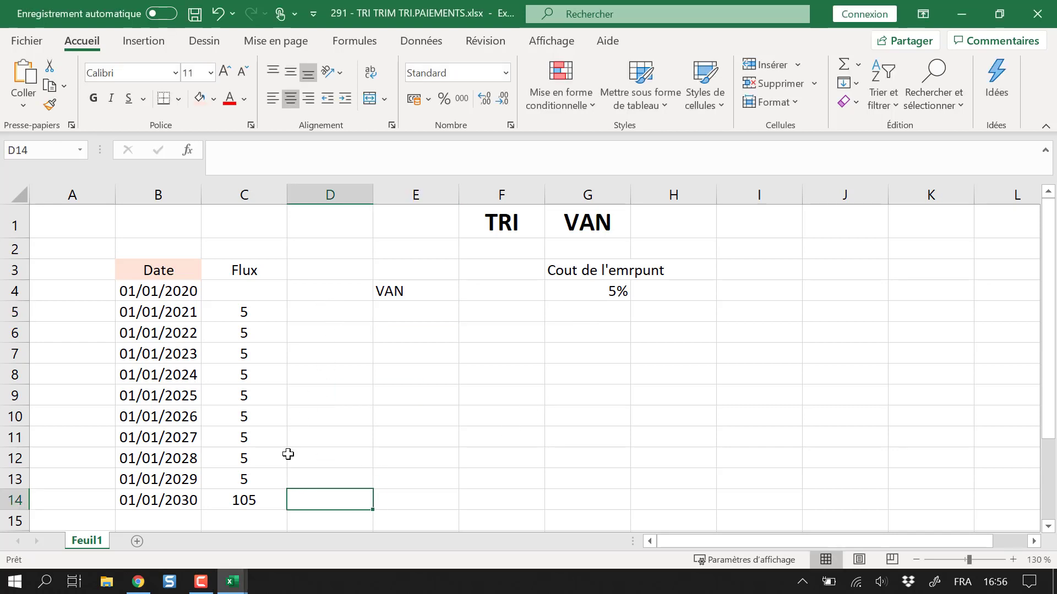
{"action": "left_click", "coordinate": [265, 501]}
{"action": "left_click", "coordinate": [268, 484]}
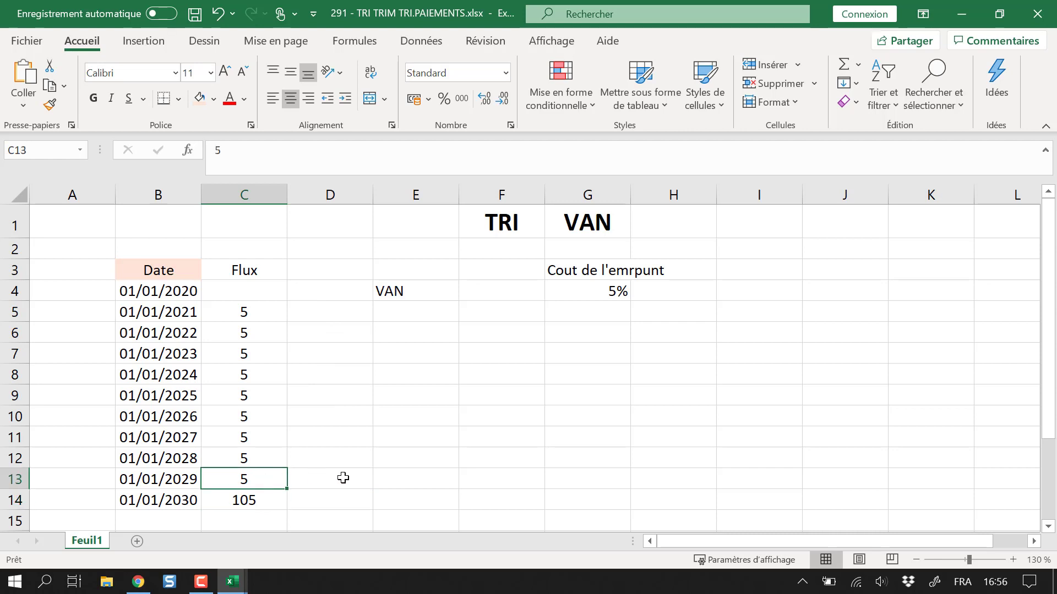
{"action": "left_click", "coordinate": [313, 481]}
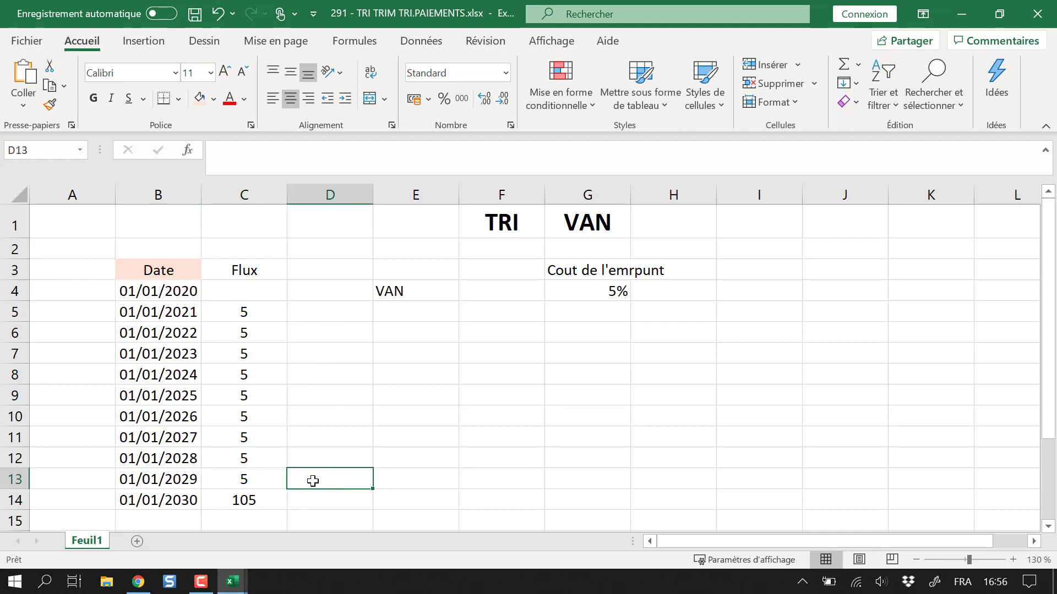
{"action": "left_click", "coordinate": [262, 503]}
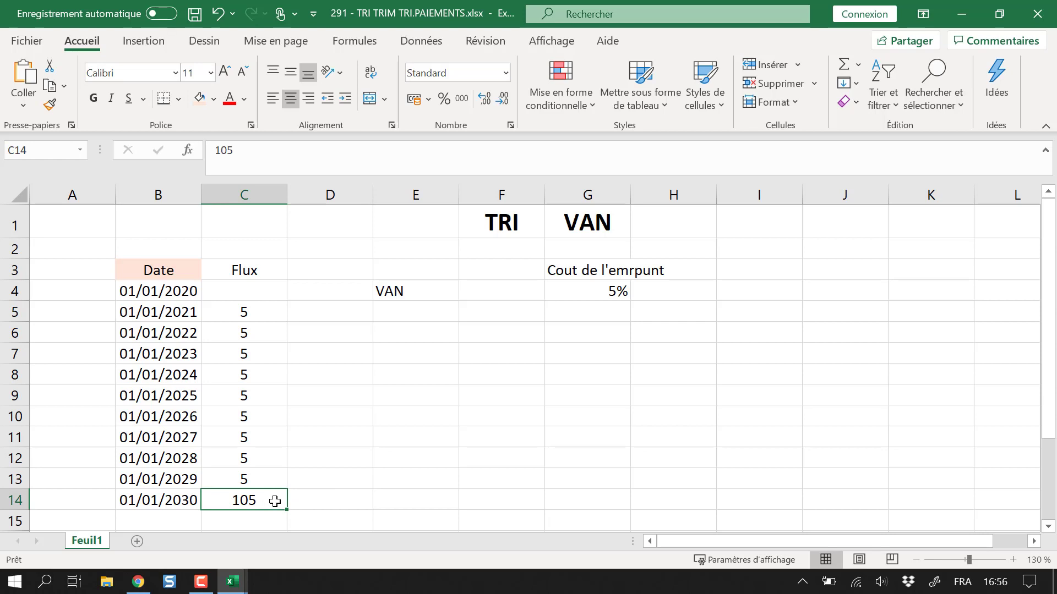
{"action": "left_click", "coordinate": [272, 482]}
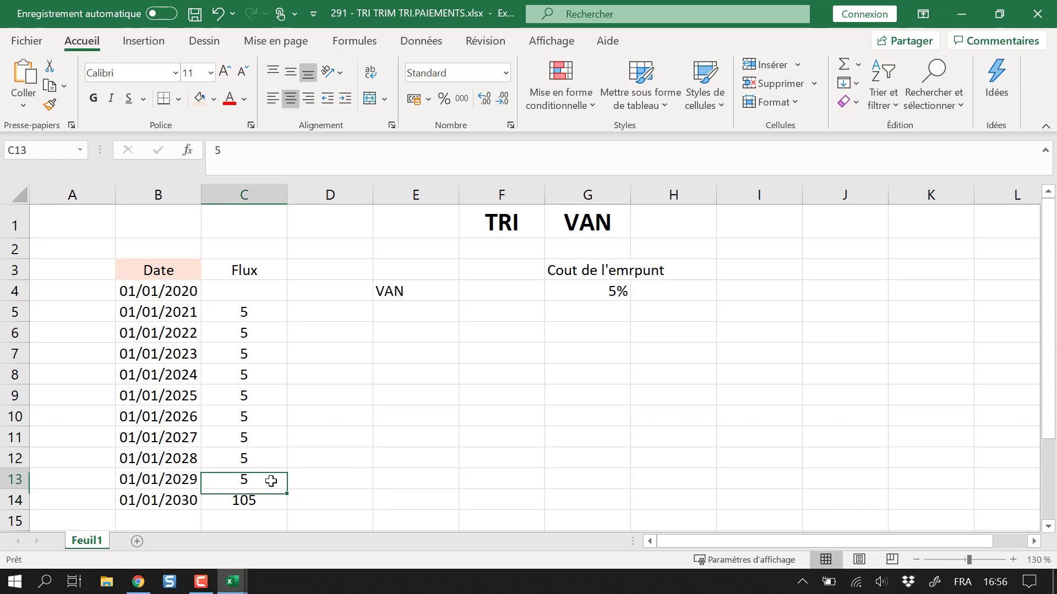
Enter 105 in cell D14, beside the final flux of 01/01/2030
{"action": "left_click", "coordinate": [324, 480]}
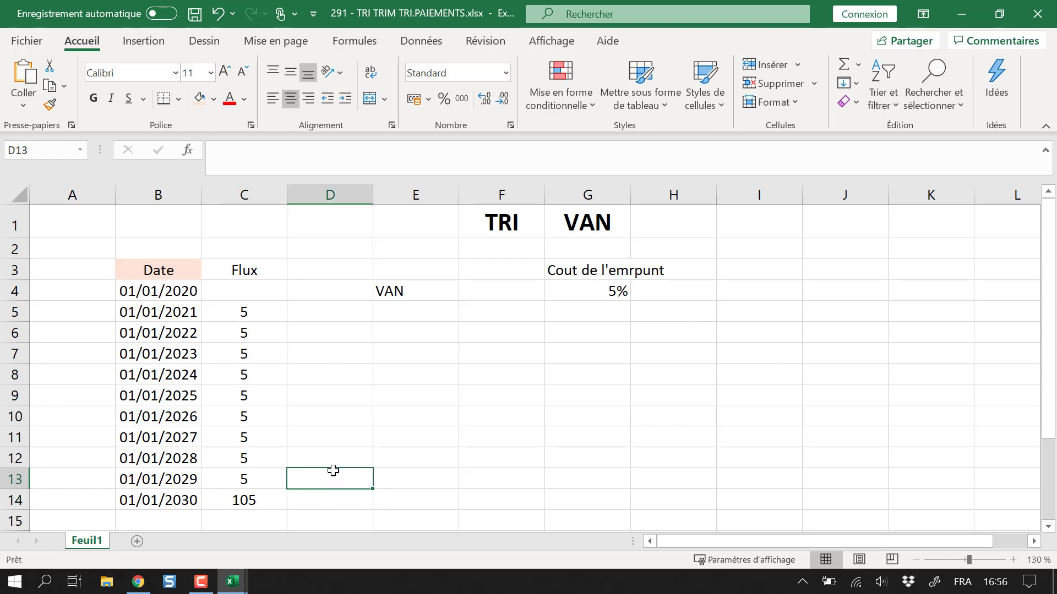
{"action": "key", "text": "Down"}
{"action": "type", "text": "105"}
{"action": "key", "text": "Return"}
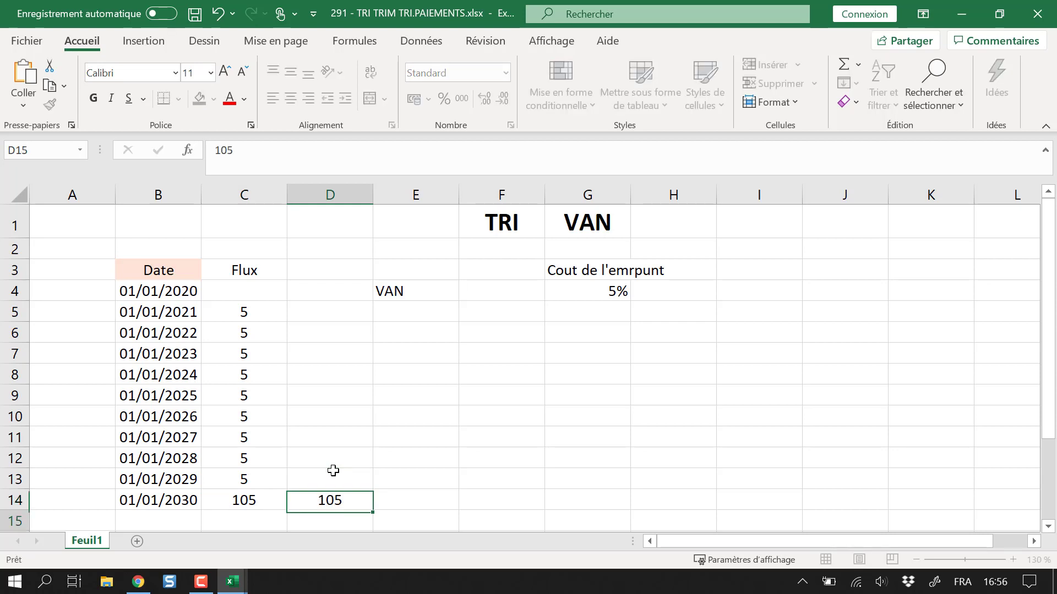
Discount the D14 amount by one year at the borrowing cost in cell D13 with the formula =D14/(1+G4)
{"action": "key", "text": "Up"}
{"action": "left_click", "coordinate": [333, 471]}
{"action": "type", "text": "="}
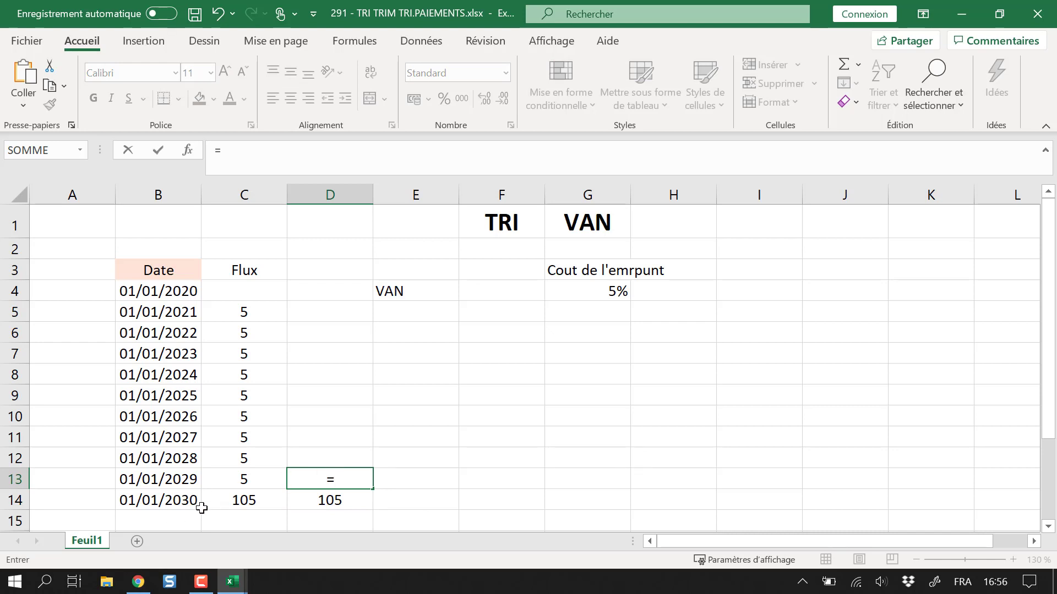
{"action": "left_click", "coordinate": [373, 490]}
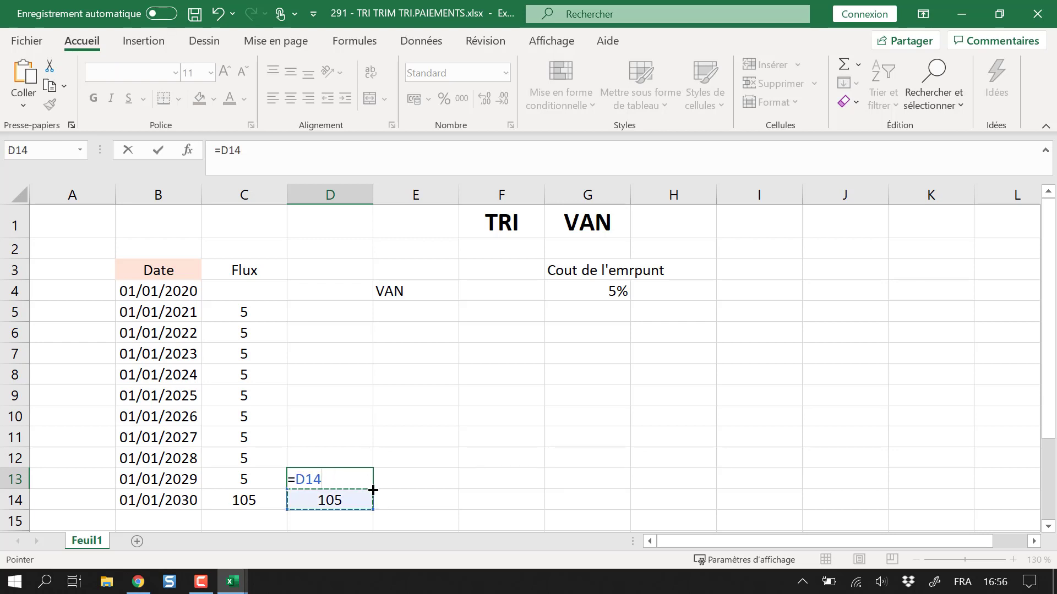
{"action": "type", "text": "/(1"}
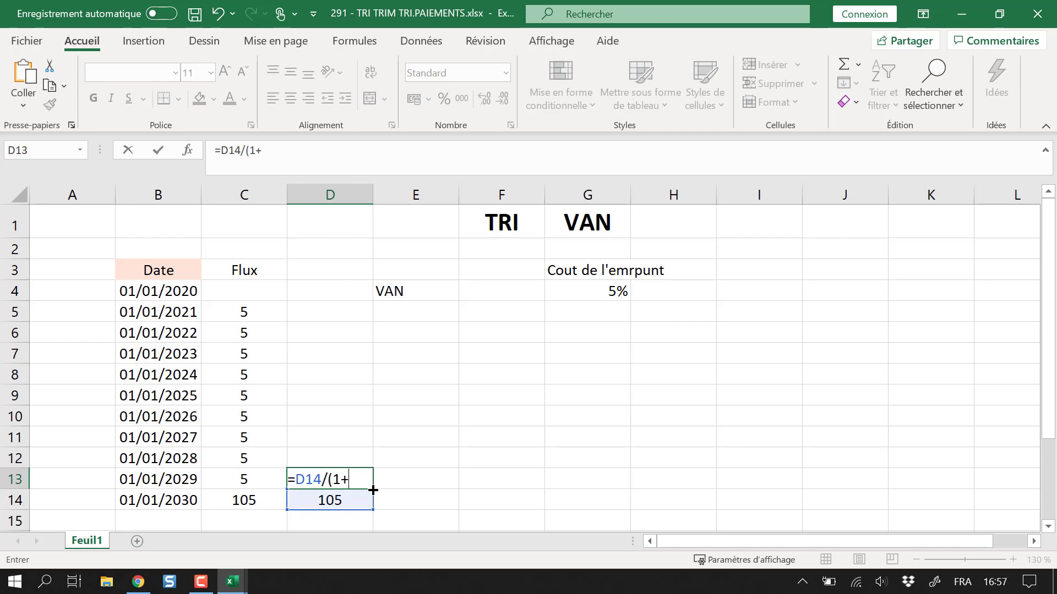
{"action": "type", "text": "+"}
{"action": "key", "text": "Up"}
{"action": "key", "text": "Up"}
{"action": "key", "text": "Up"}
{"action": "key", "text": "Up"}
{"action": "key", "text": "Up"}
{"action": "key", "text": "Up"}
{"action": "key", "text": "Right"}
{"action": "key", "text": "Right"}
{"action": "key", "text": "Right"}
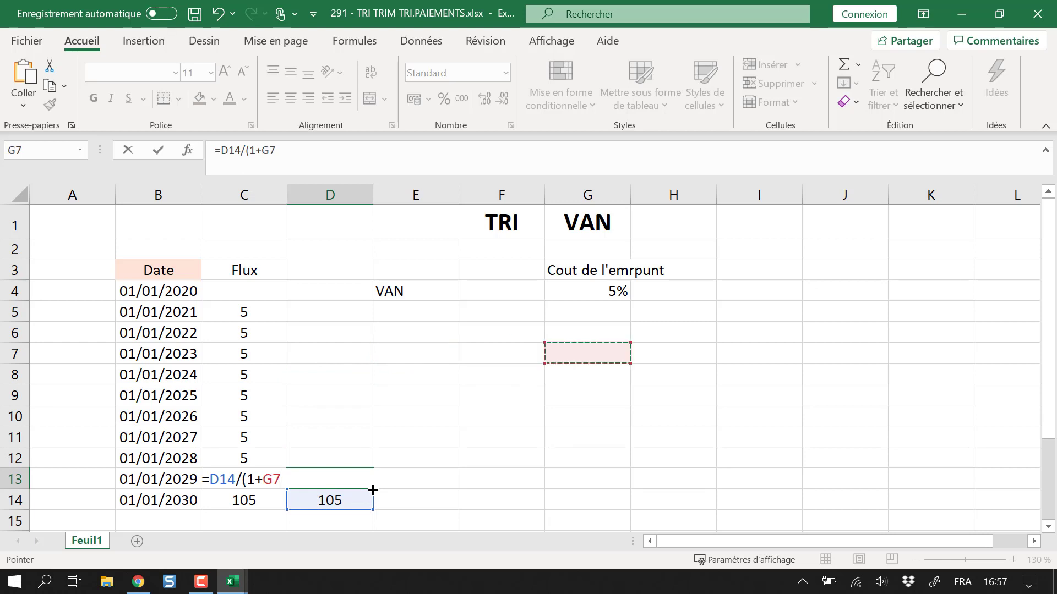
{"action": "key", "text": "Up"}
{"action": "key", "text": "Up"}
{"action": "key", "text": "Up"}
{"action": "type", "text": ")"}
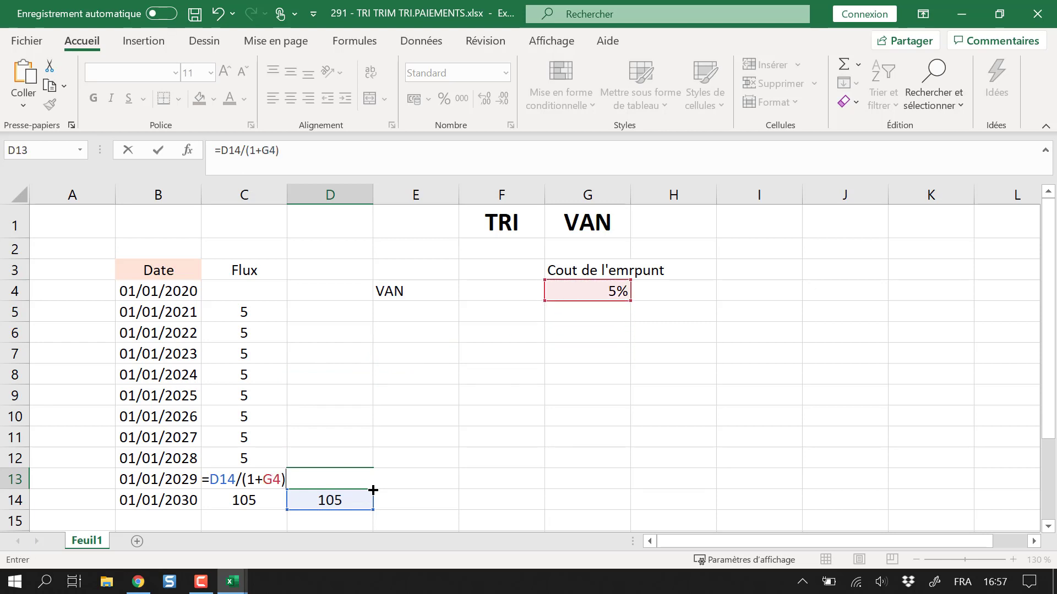
{"action": "key", "text": "Return"}
Add the 2029 flux to the D13 formula, making it =D14/(1+G4)+C13
{"action": "key", "text": "Up"}
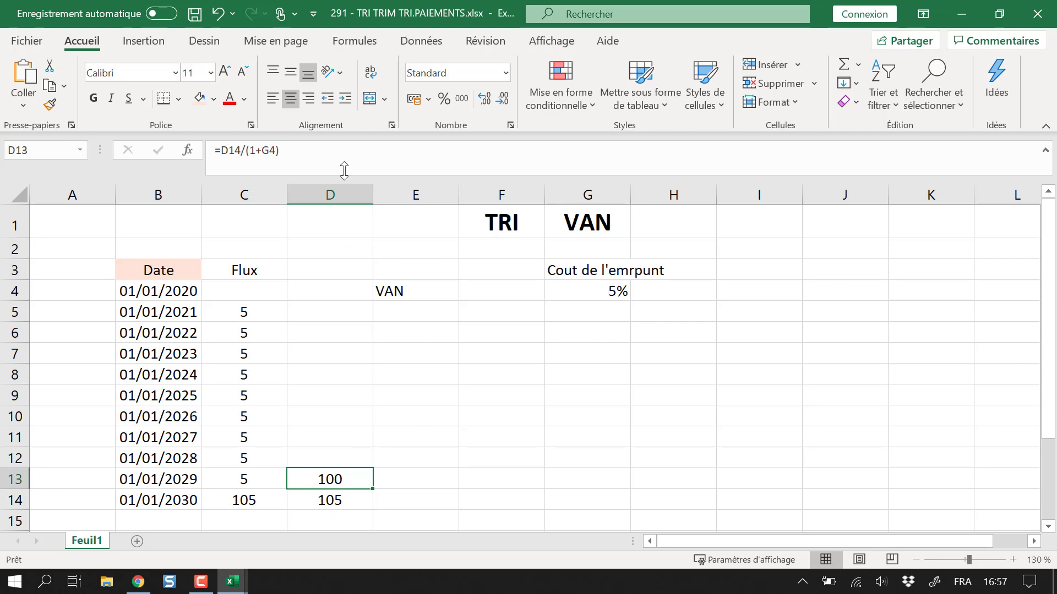
{"action": "left_click", "coordinate": [310, 156]}
{"action": "type", "text": "+"}
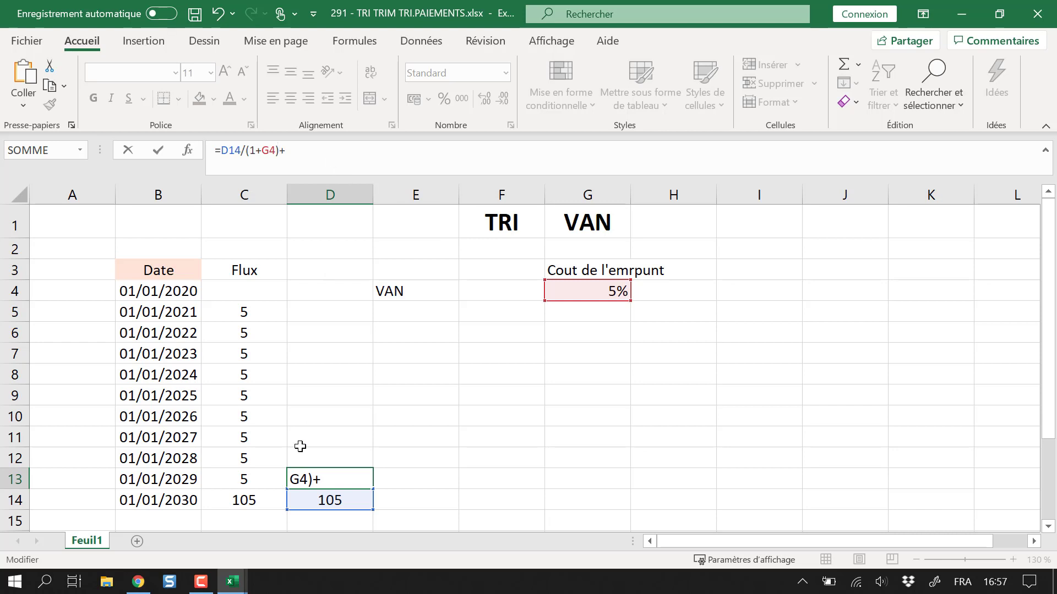
{"action": "left_click", "coordinate": [249, 477]}
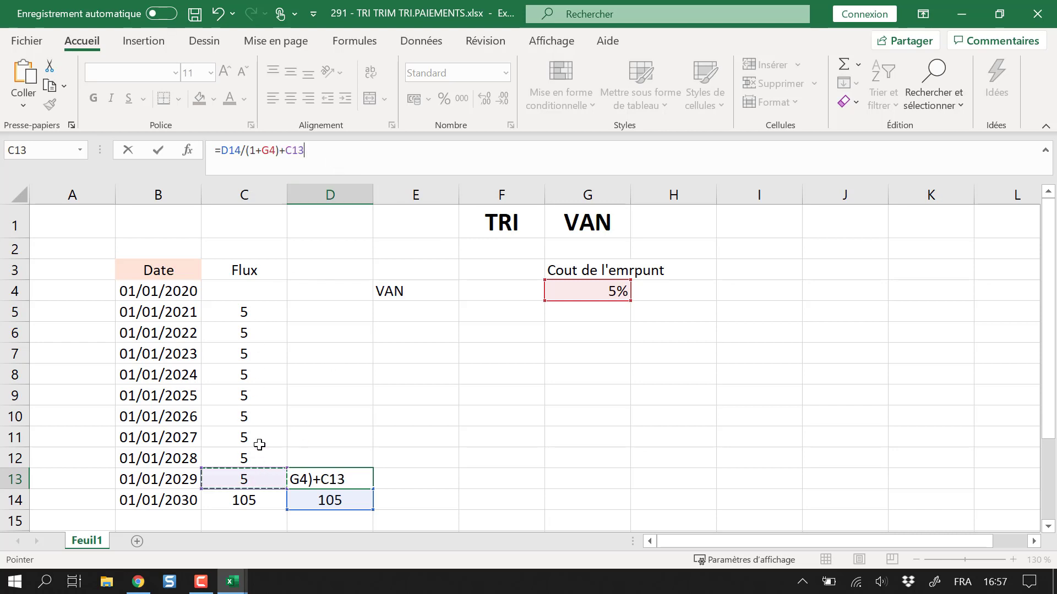
{"action": "key", "text": "Return"}
{"action": "left_click", "coordinate": [341, 475]}
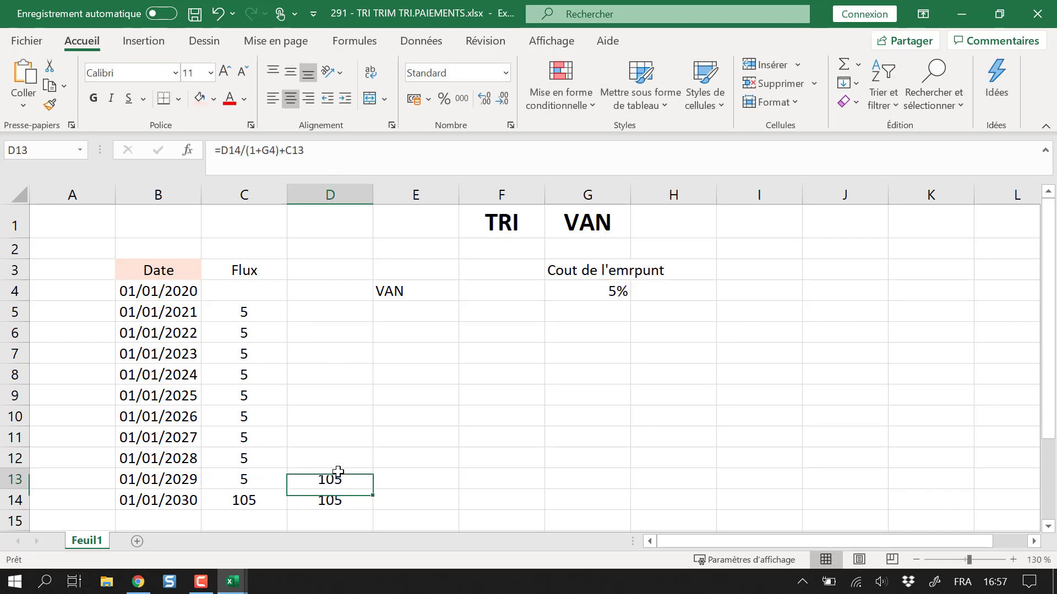
Make the borrowing cost reference in the D13 formula absolute, so it reads =D14/(1+$G$4)+C13
{"action": "left_click_drag", "start_coordinate": [375, 491], "coordinate": [337, 283]}
{"action": "double_click", "coordinate": [333, 482]}
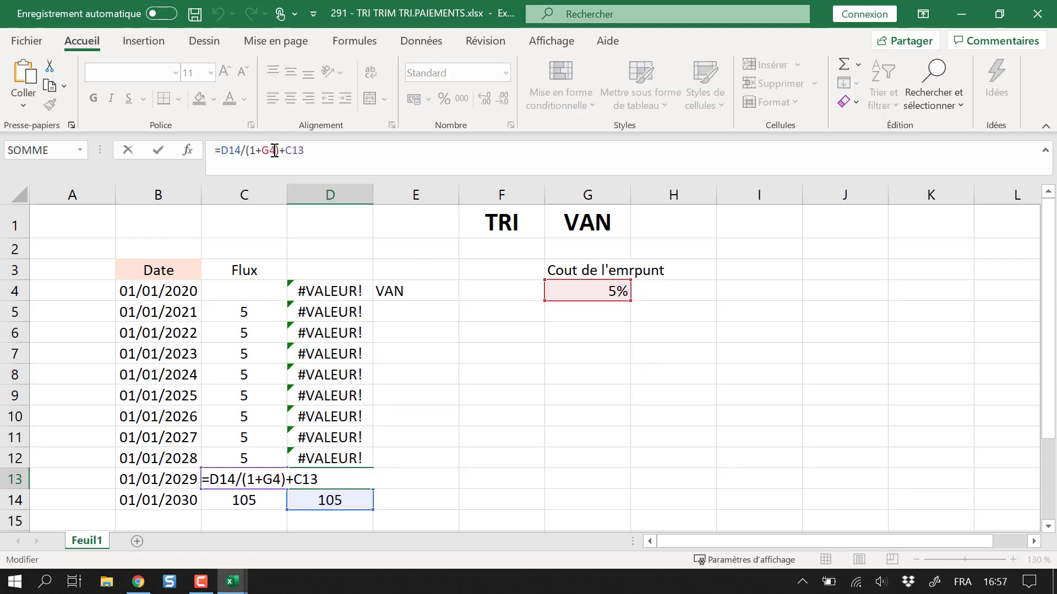
{"action": "key", "text": "F4"}
{"action": "key", "text": "Return"}
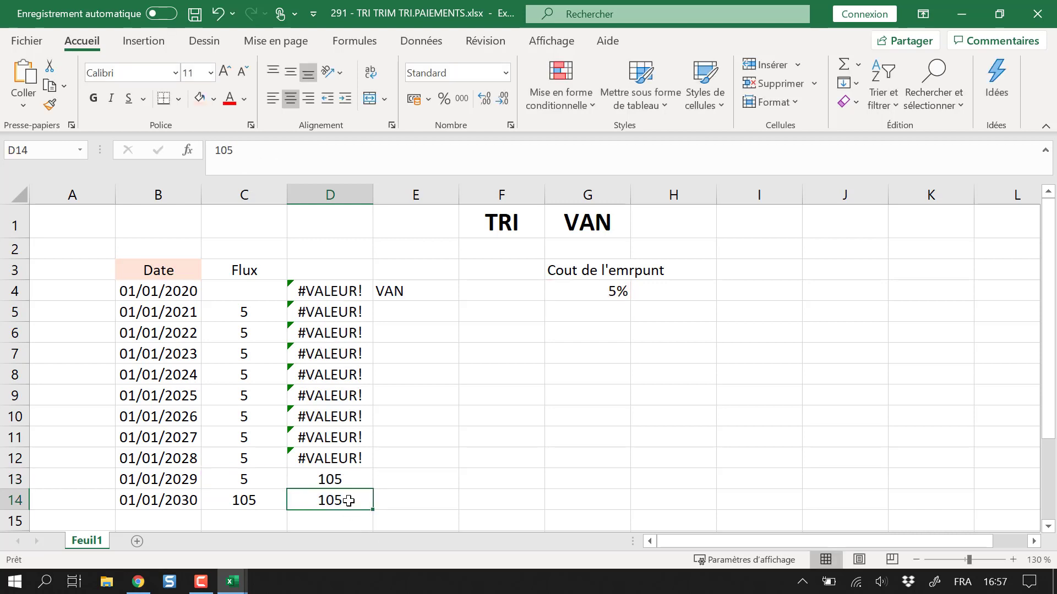
Fill the D13 discounting formula upward through cell D4, covering every year back to 01/01/2020
{"action": "left_click", "coordinate": [368, 481]}
{"action": "left_click_drag", "start_coordinate": [375, 490], "coordinate": [364, 278]}
{"action": "left_click_drag", "start_coordinate": [400, 374], "coordinate": [389, 304]}
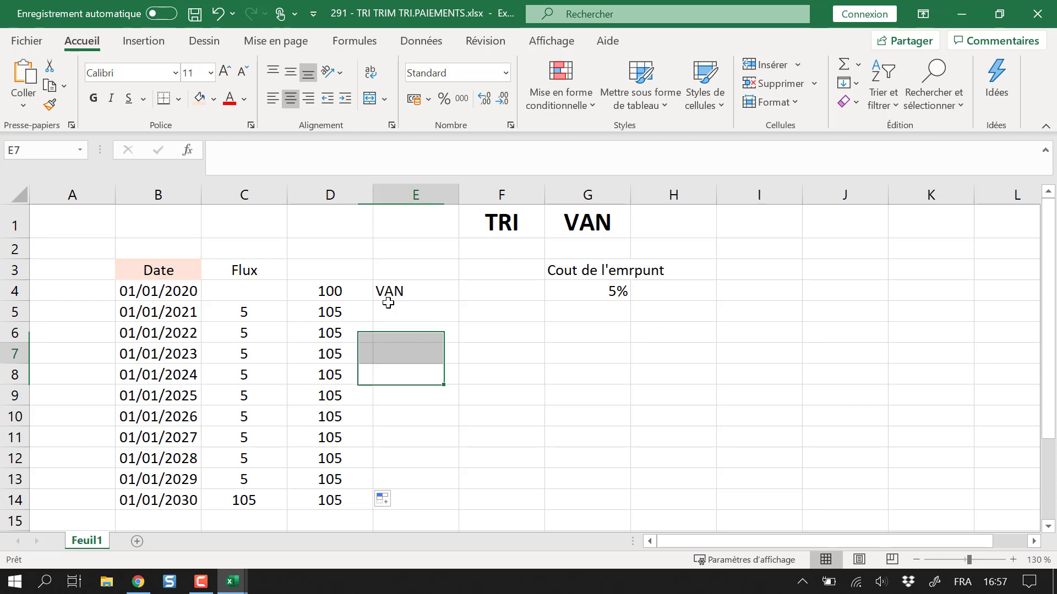
Examine the discounting formula in cell D4 together with the dates, the fluxes and the borrowing cost it relies on
{"action": "double_click", "coordinate": [342, 285]}
{"action": "key", "text": "Escape"}
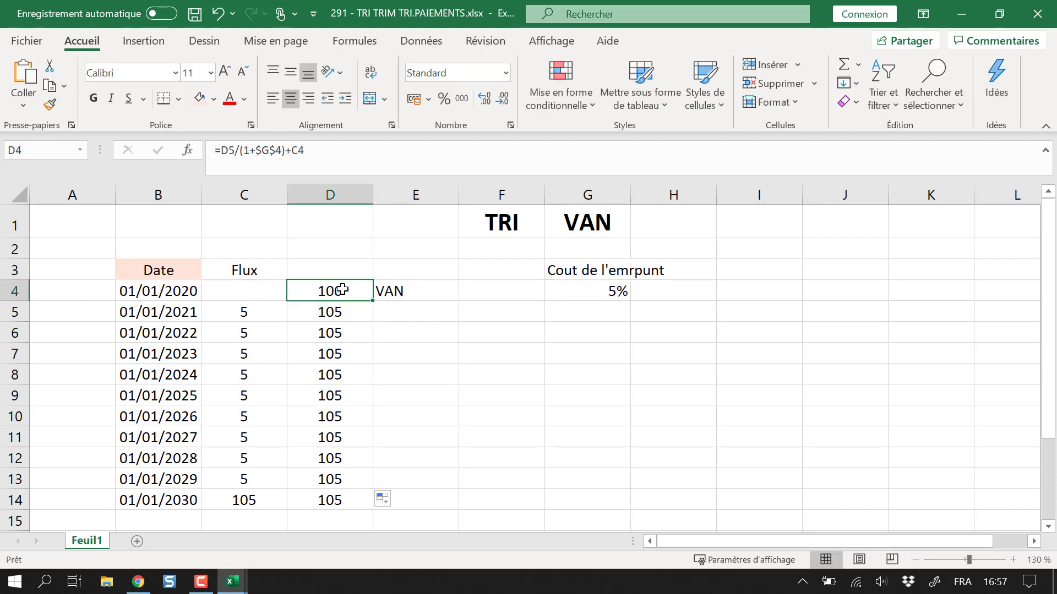
{"action": "double_click", "coordinate": [345, 289]}
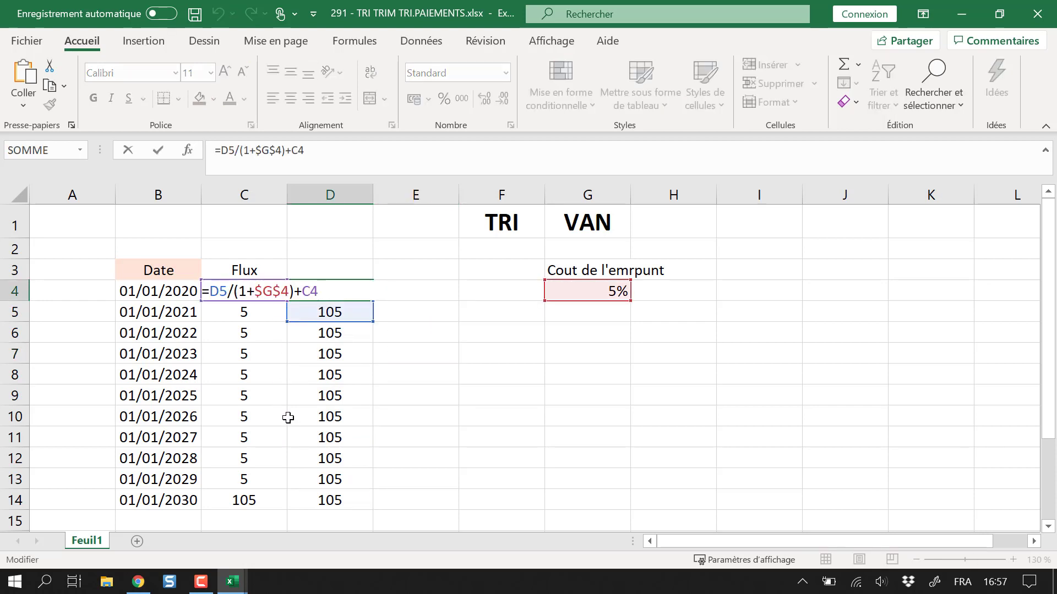
{"action": "key", "text": "Escape"}
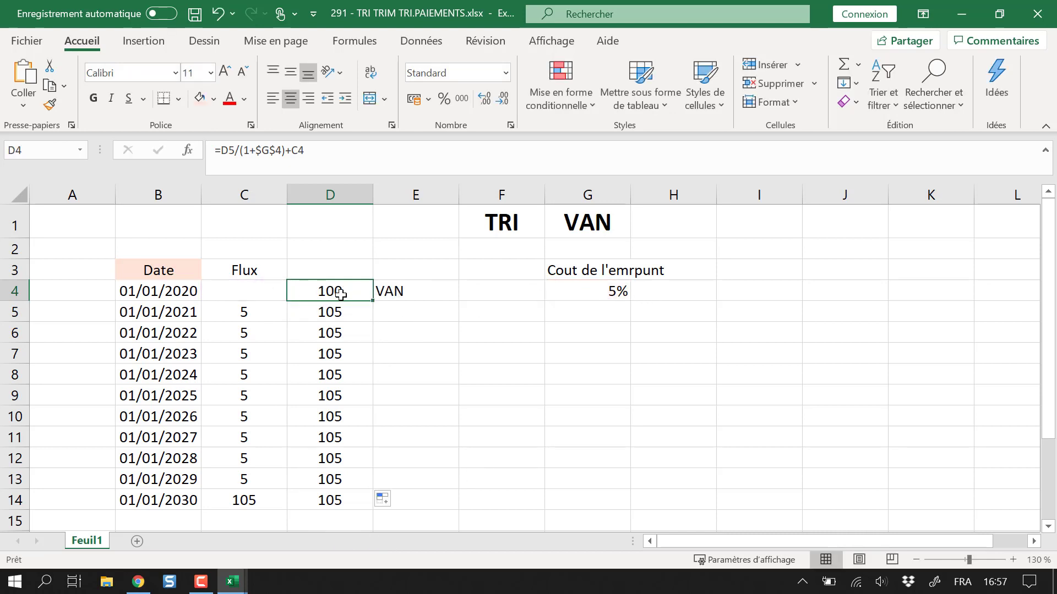
{"action": "left_click_drag", "start_coordinate": [277, 311], "coordinate": [261, 469]}
{"action": "left_click_drag", "start_coordinate": [187, 318], "coordinate": [184, 476]}
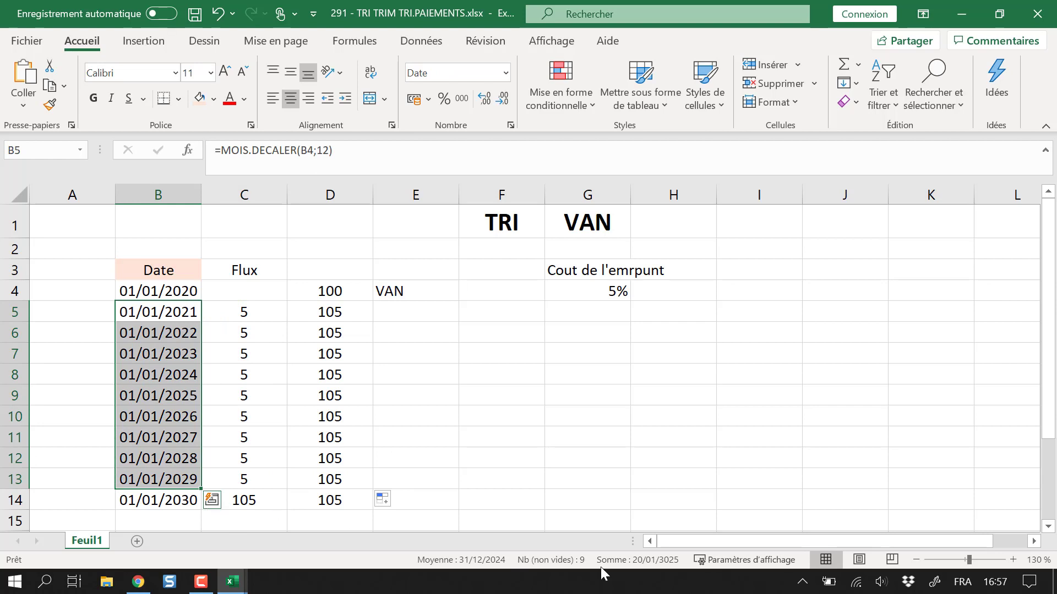
{"action": "left_click", "coordinate": [273, 503]}
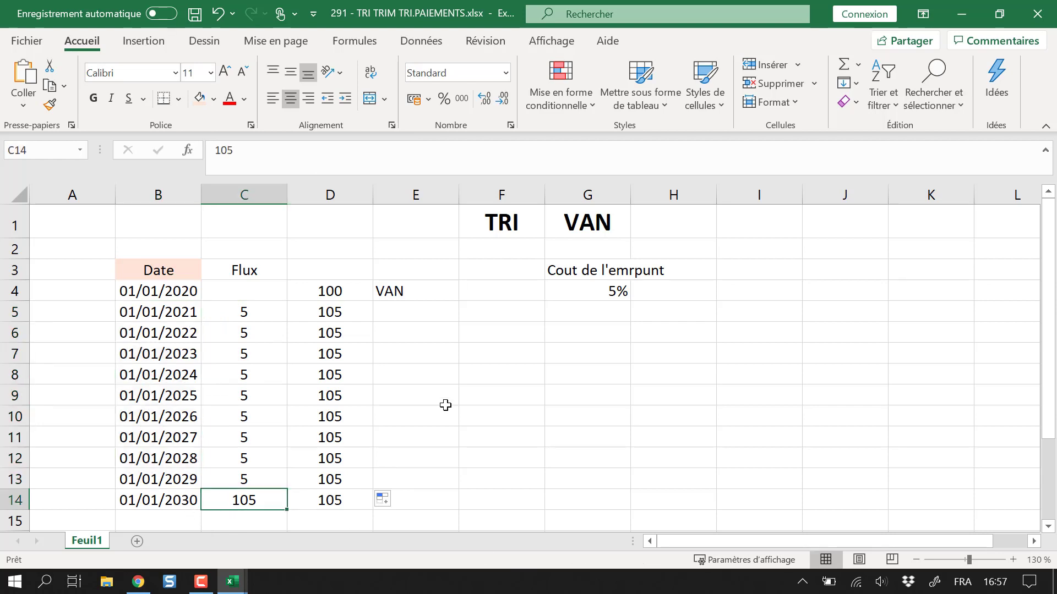
{"action": "left_click", "coordinate": [347, 290]}
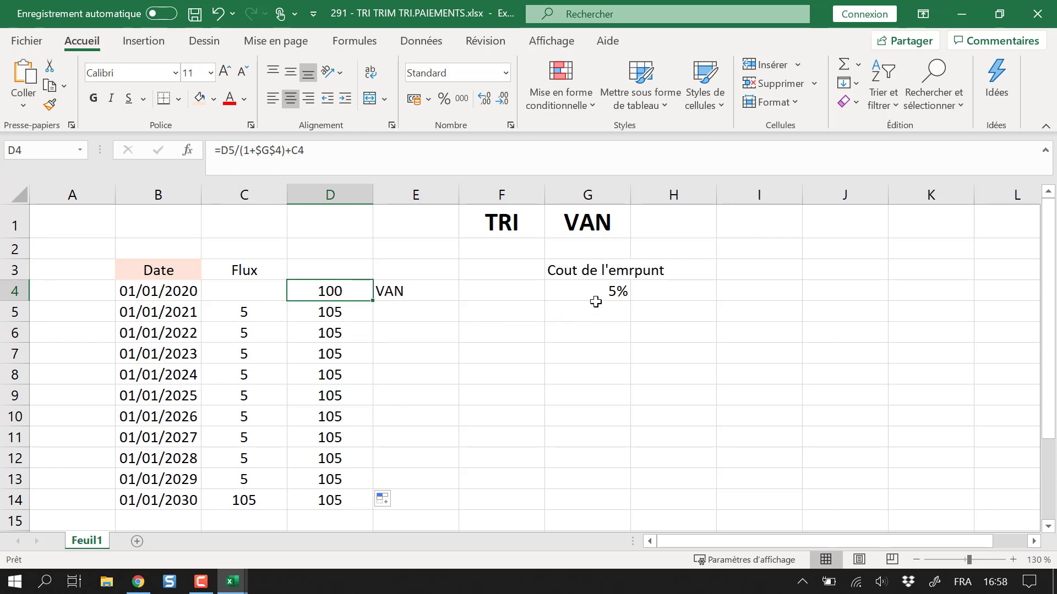
{"action": "left_click", "coordinate": [611, 292]}
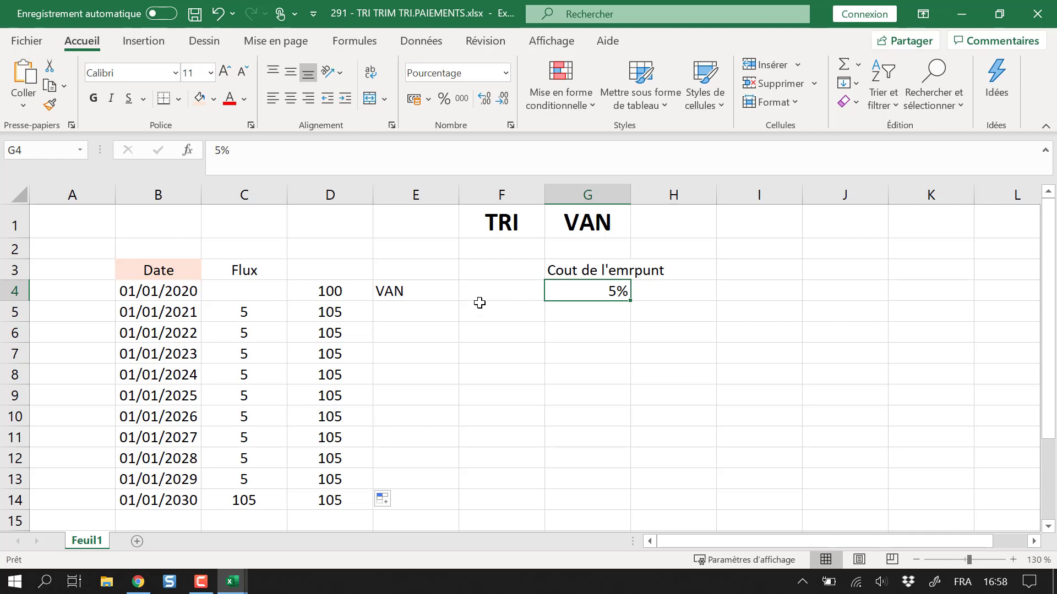
Move the VAN label from cell E4 to cell G6, below the borrowing cost
{"action": "left_click", "coordinate": [432, 288]}
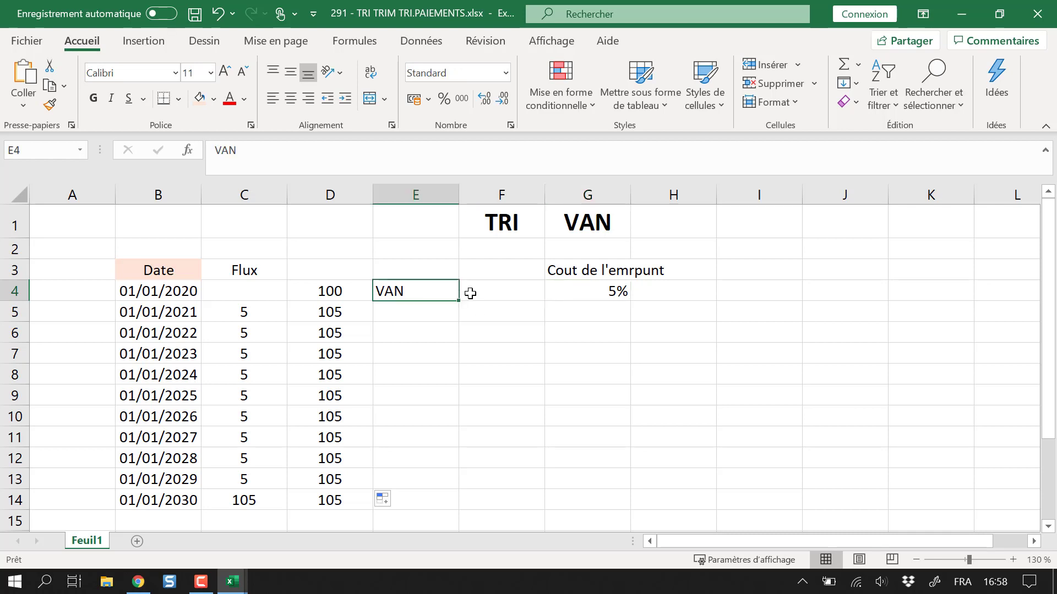
{"action": "key", "text": "ctrl+c"}
{"action": "left_click", "coordinate": [606, 337]}
{"action": "key", "text": "Return"}
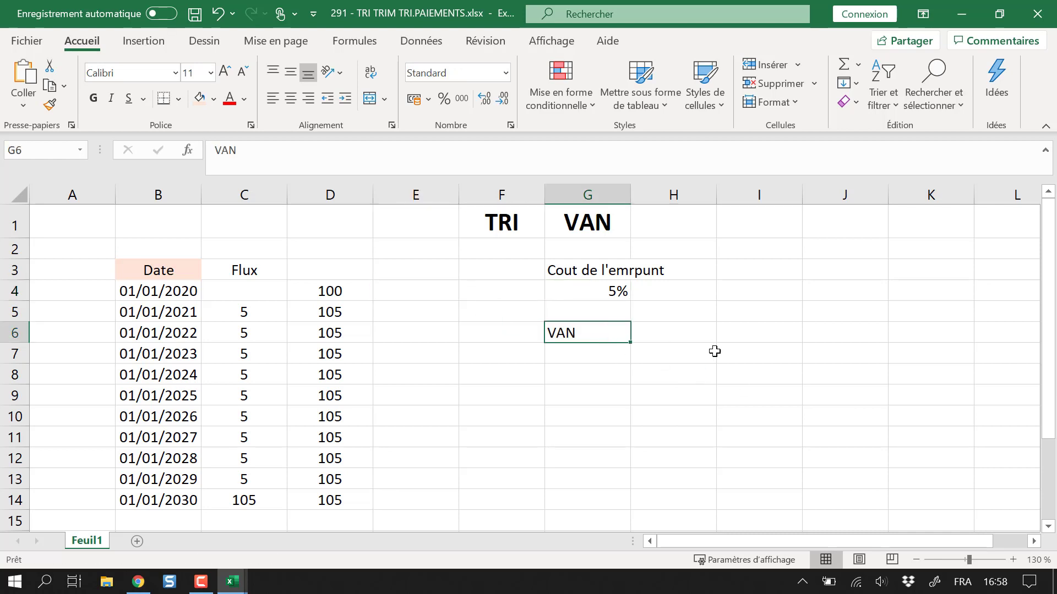
Write a VAN formula in cell H6 over the fluxes C5:C14
{"action": "left_click", "coordinate": [689, 337]}
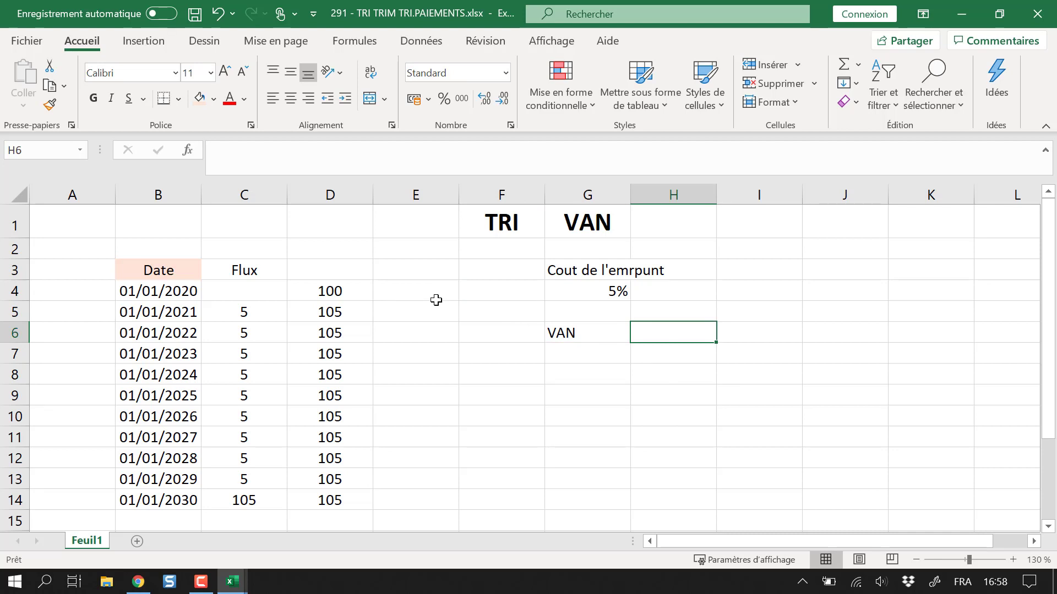
{"action": "left_click_drag", "start_coordinate": [256, 315], "coordinate": [245, 500]}
{"action": "left_click", "coordinate": [628, 334]}
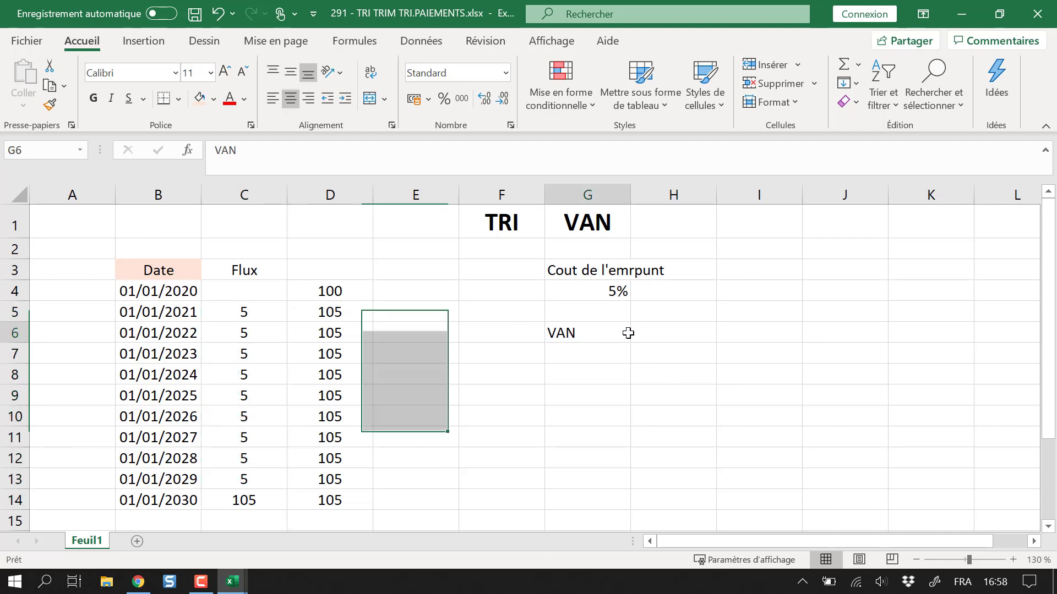
{"action": "left_click", "coordinate": [679, 341]}
{"action": "left_click", "coordinate": [594, 291]}
{"action": "left_click", "coordinate": [654, 330]}
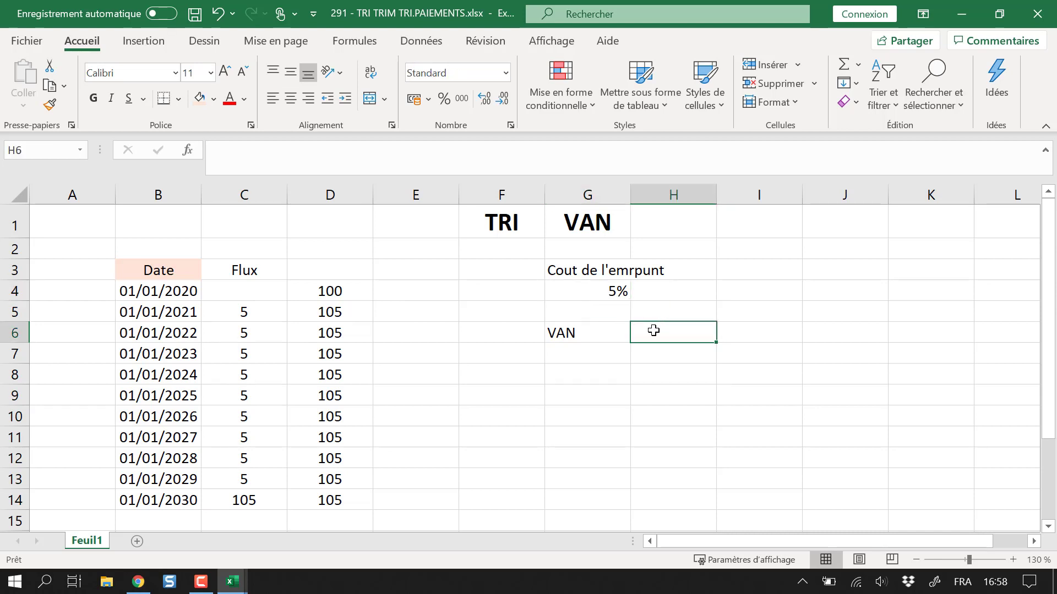
{"action": "type", "text": "="}
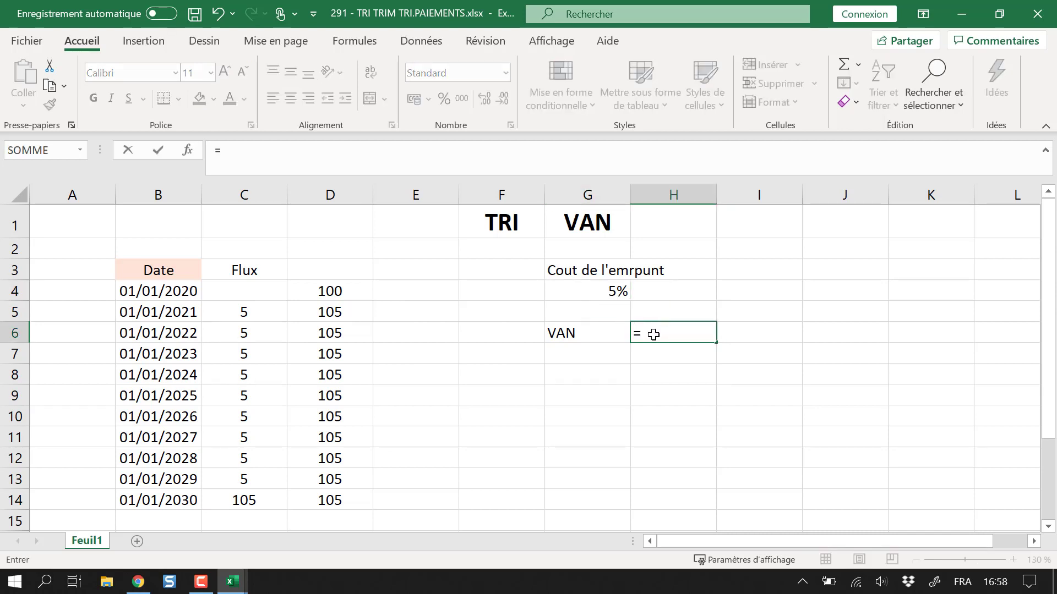
{"action": "type", "text": "van("}
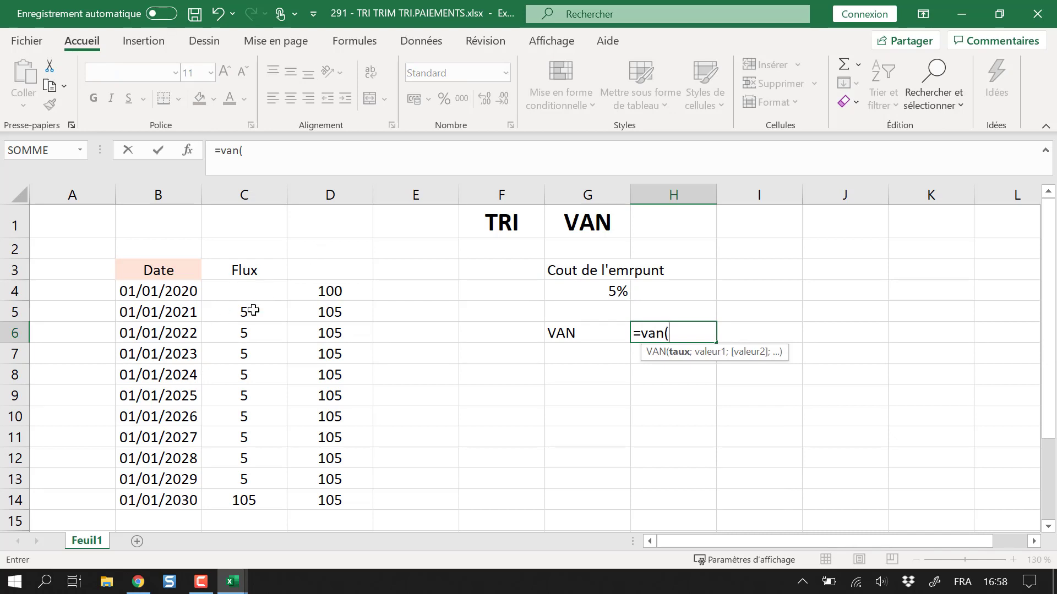
{"action": "left_click_drag", "start_coordinate": [251, 310], "coordinate": [248, 499]}
{"action": "type", "text": ")"}
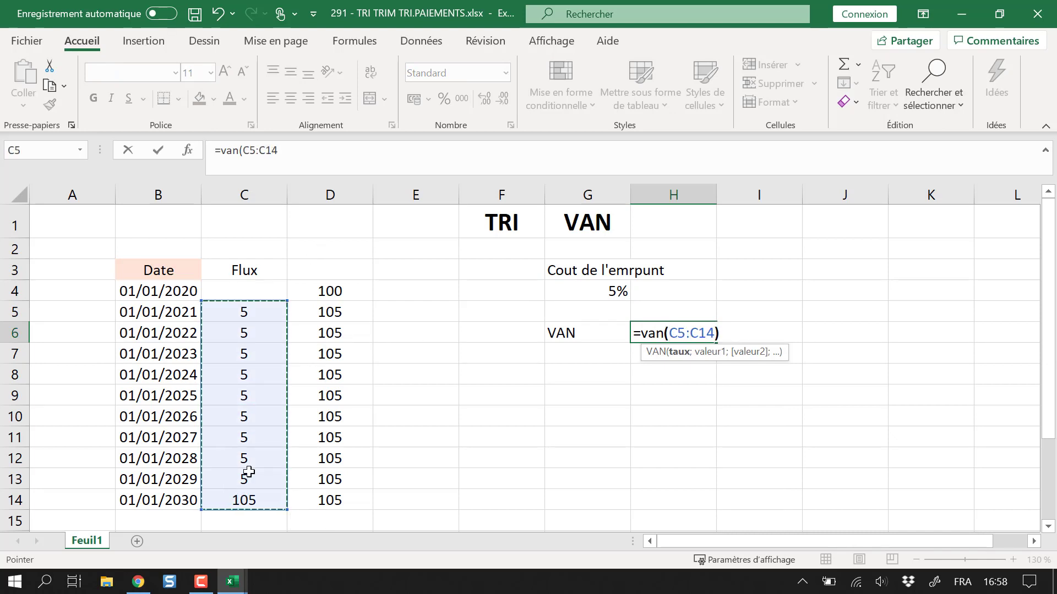
{"action": "key", "text": "Return"}
{"action": "key", "text": "Return"}
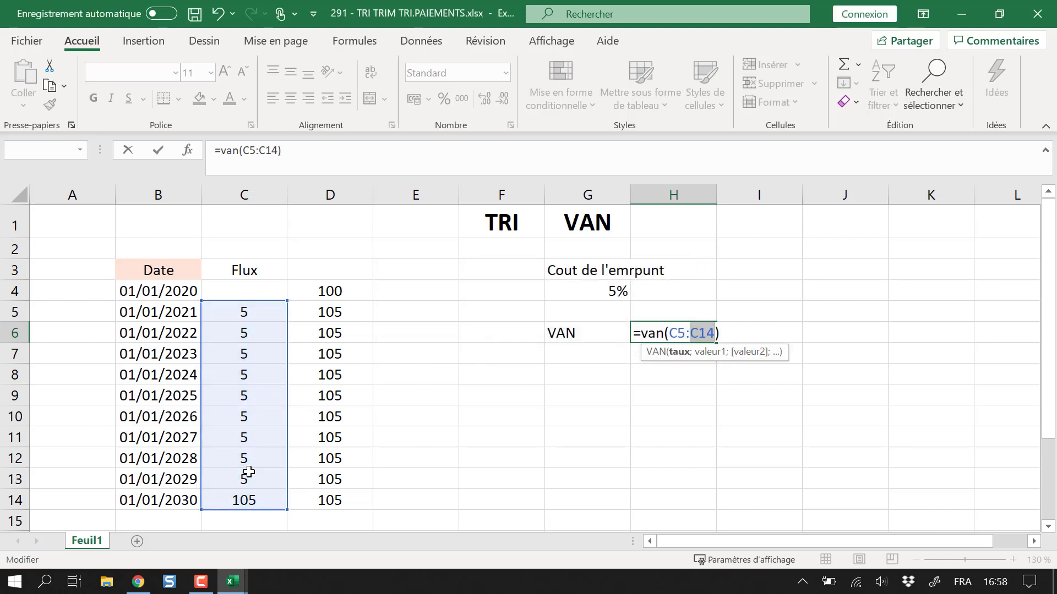
Insert the borrowing cost as the rate argument of the H6 formula, making it =VAN(G4;C5:C14)
{"action": "left_click", "coordinate": [245, 152]}
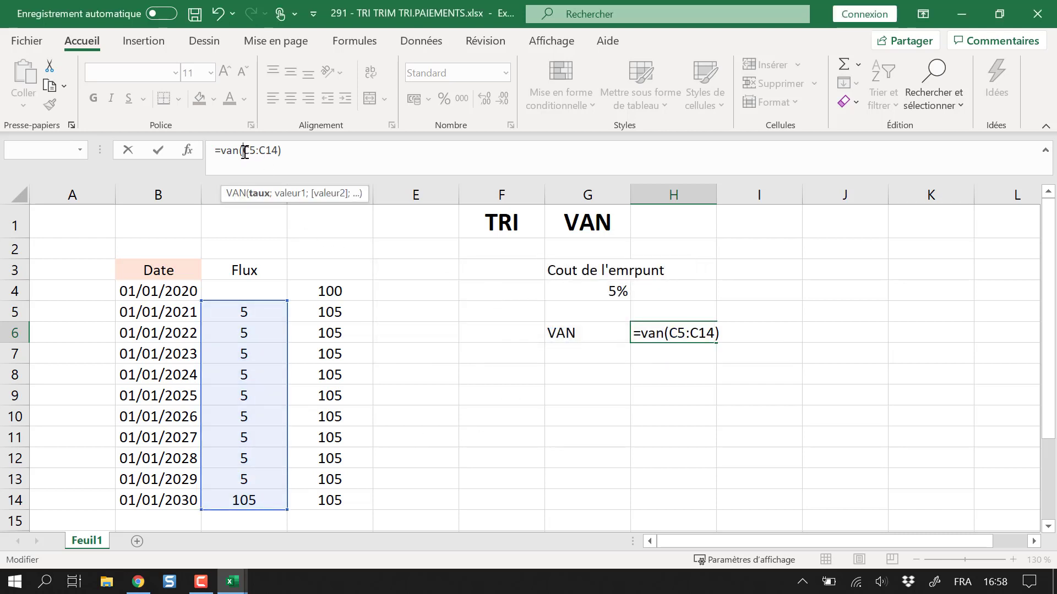
{"action": "type", "text": ";"}
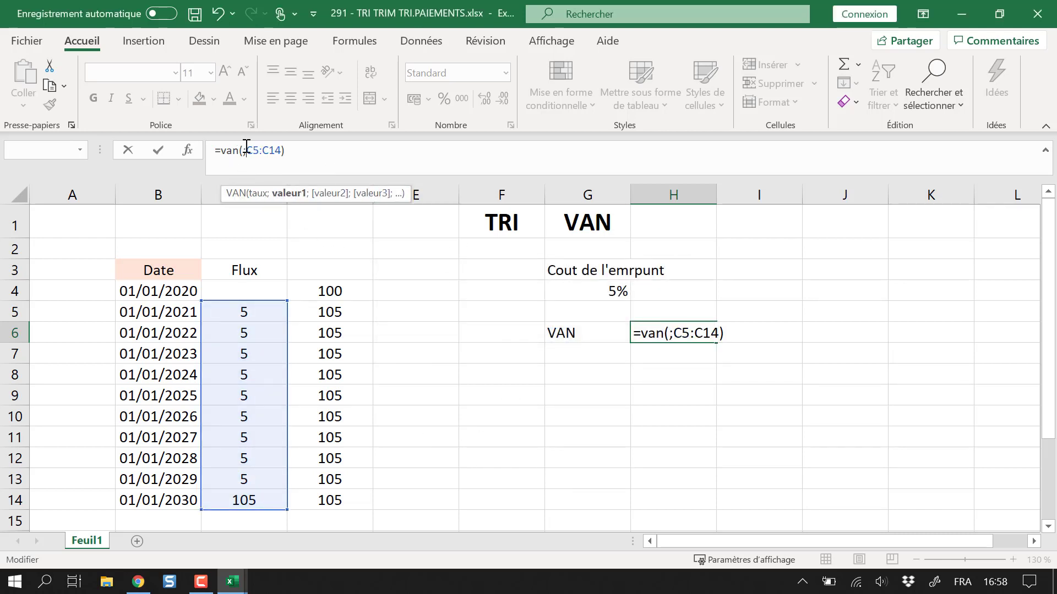
{"action": "left_click", "coordinate": [608, 291]}
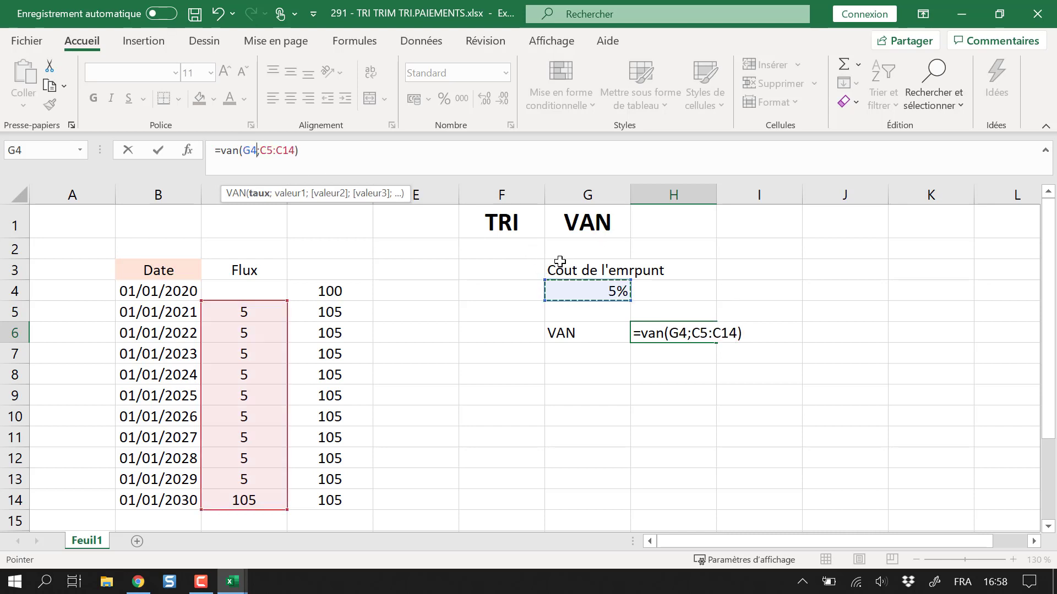
{"action": "left_click", "coordinate": [680, 331]}
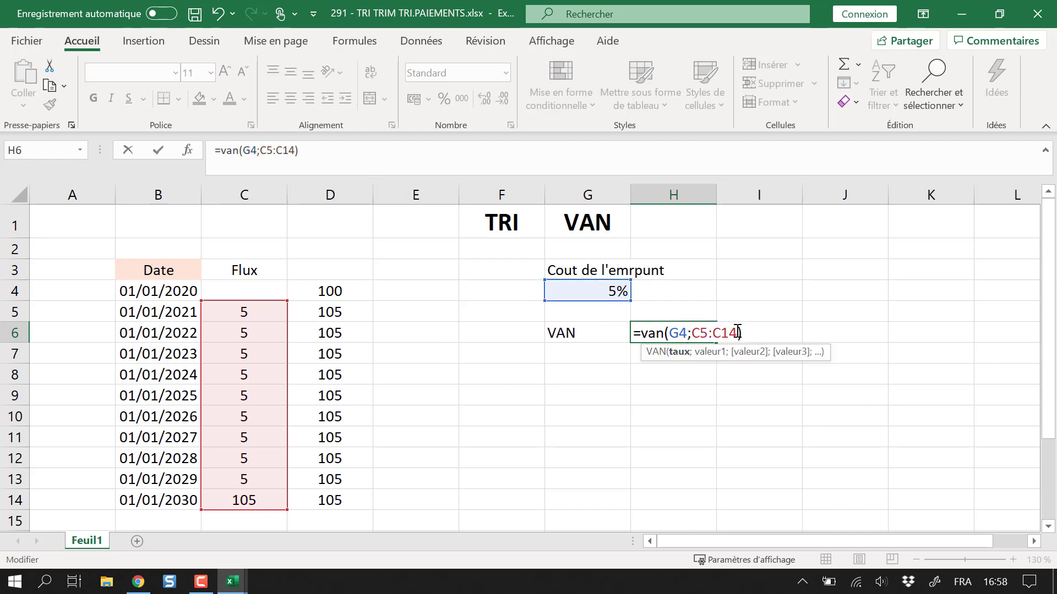
{"action": "key", "text": "Return"}
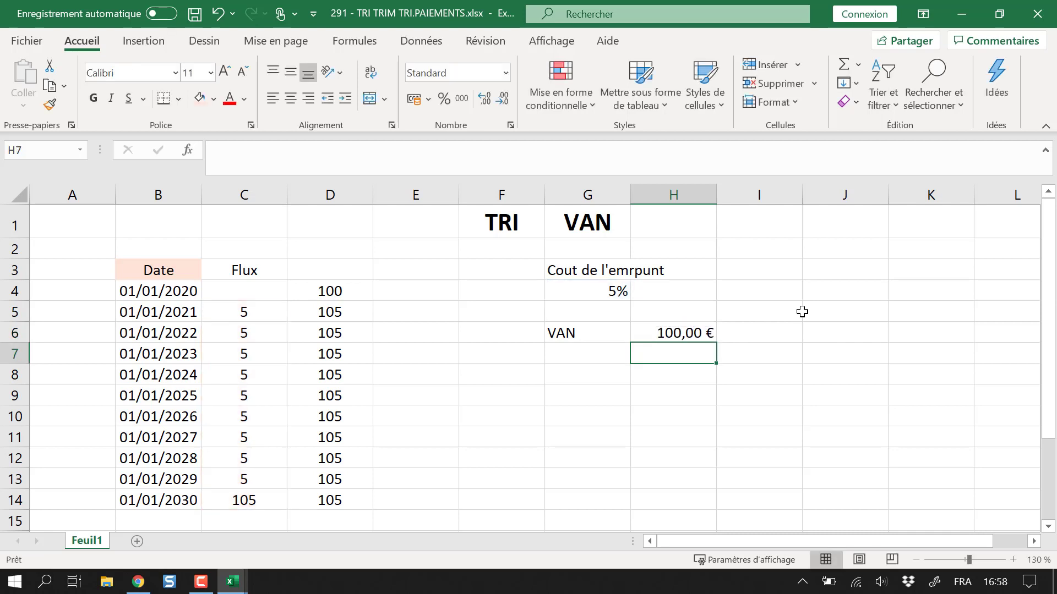
Set the borrowing cost in cell G4 to 10%
{"action": "key", "text": "Up"}
{"action": "key", "text": "Down"}
{"action": "key", "text": "Left"}
{"action": "key", "text": "Up"}
{"action": "key", "text": "Up"}
{"action": "key", "text": "Up"}
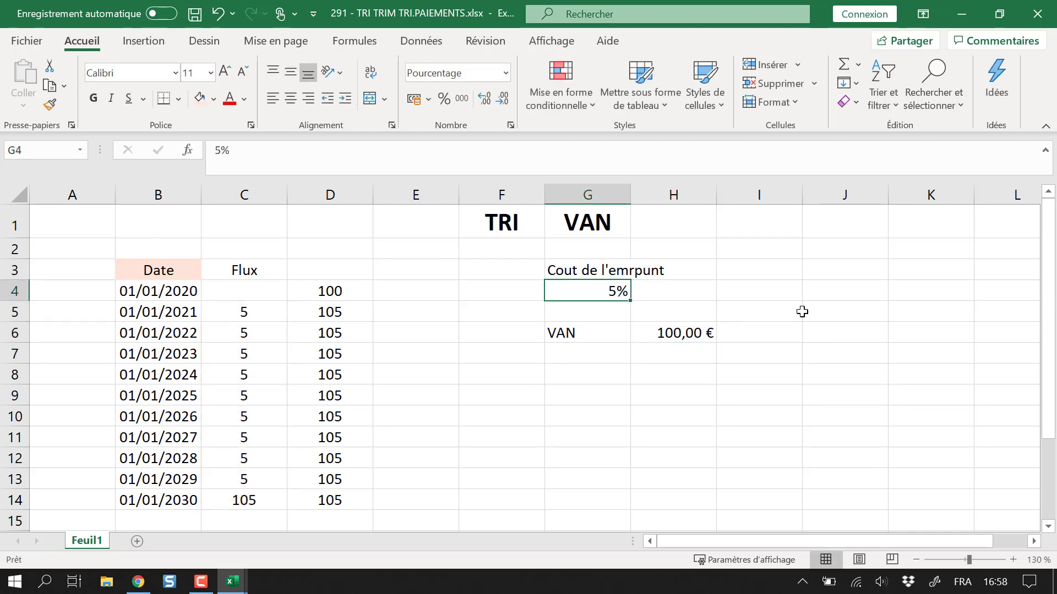
{"action": "type", "text": "10"}
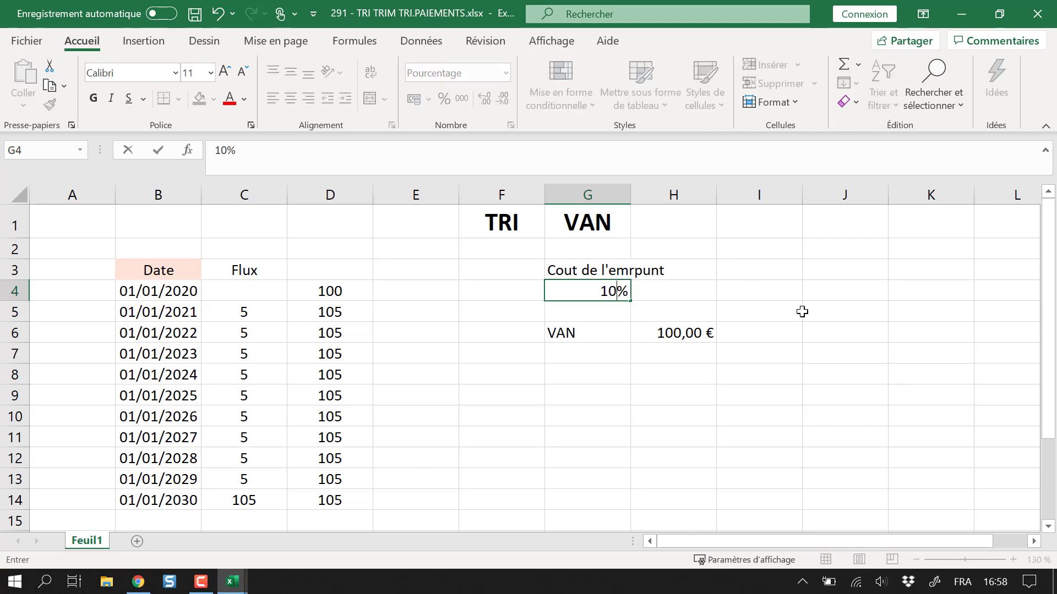
{"action": "key", "text": "Return"}
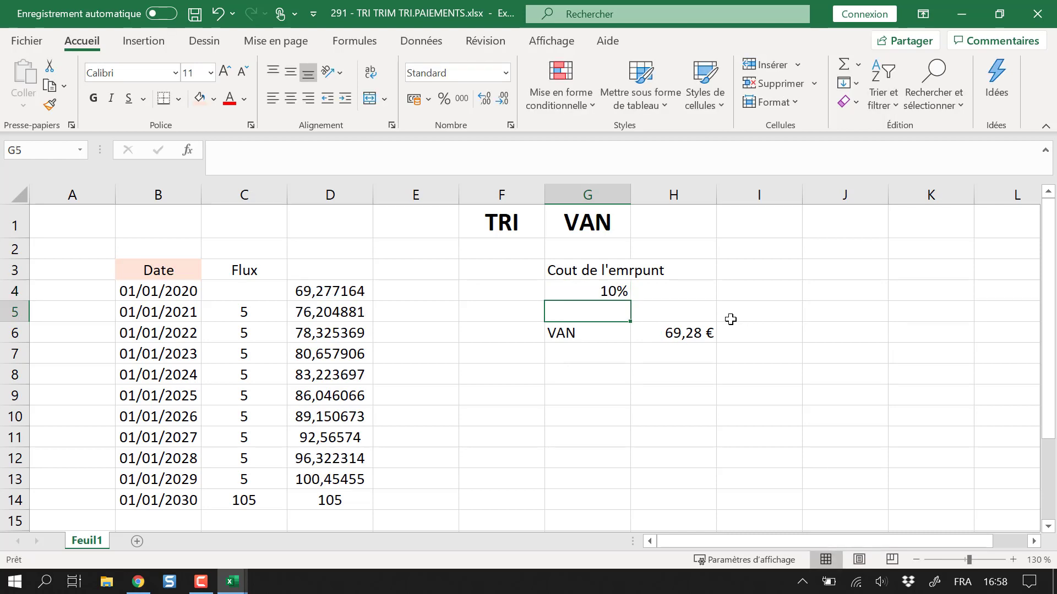
Compare the VAN function's result in H6 with the year-by-year result in D4, and review the rate and the fluxes
{"action": "left_click", "coordinate": [661, 332]}
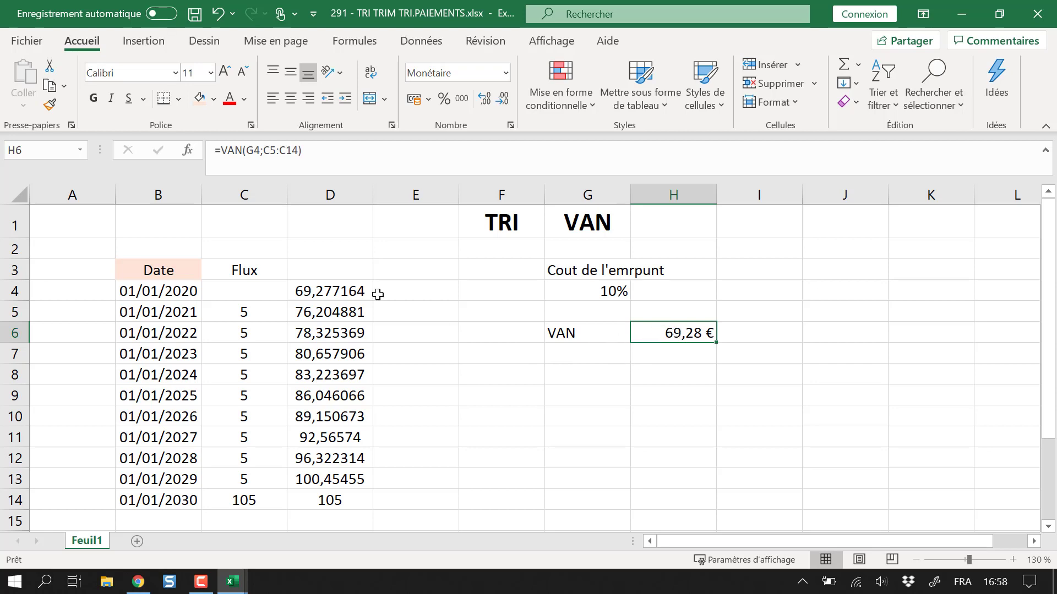
{"action": "left_click", "coordinate": [620, 291]}
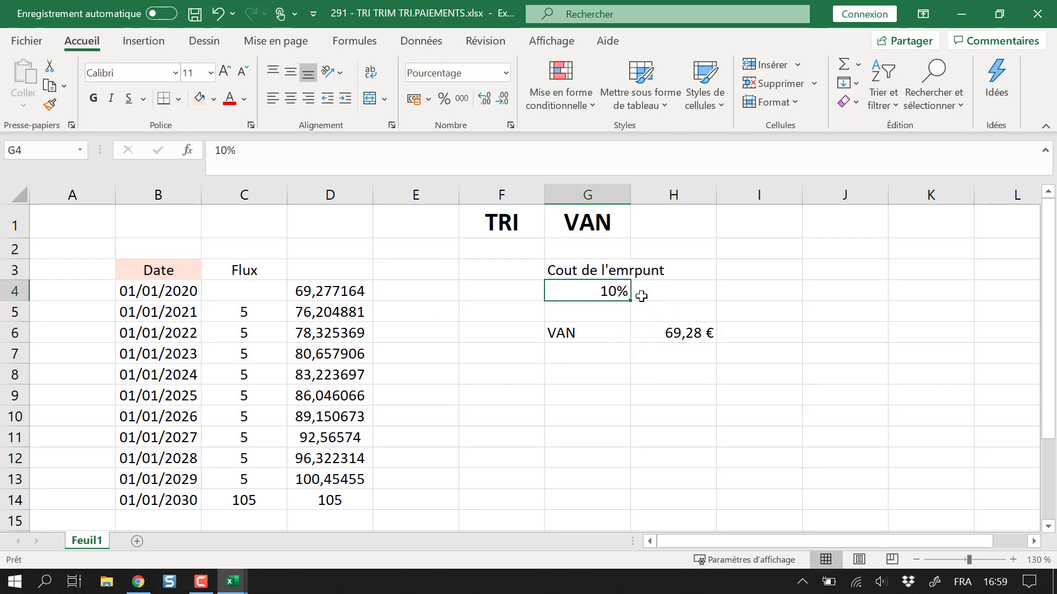
{"action": "left_click", "coordinate": [325, 293]}
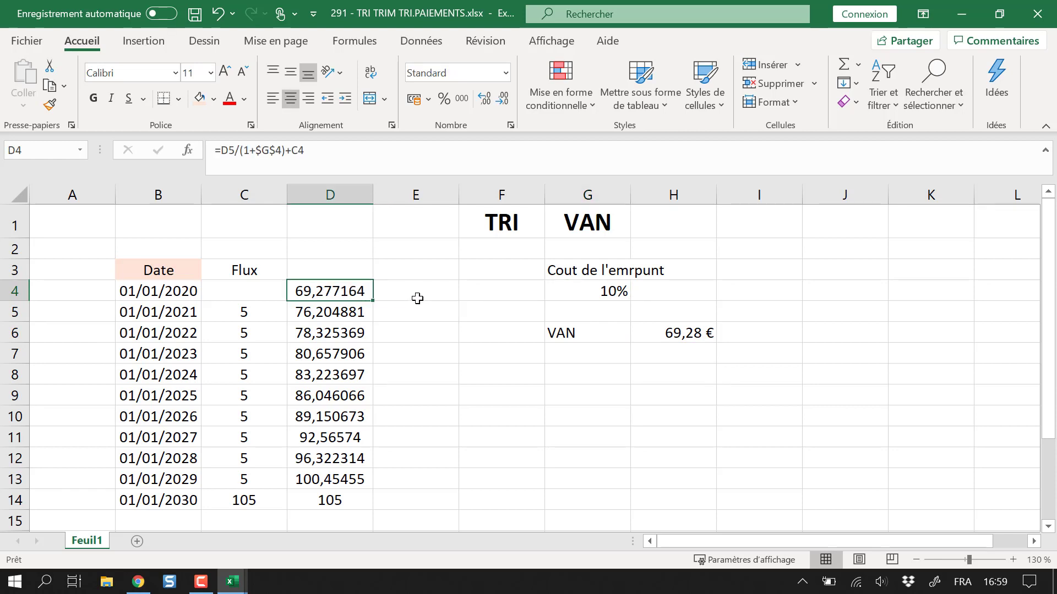
{"action": "left_click", "coordinate": [605, 300]}
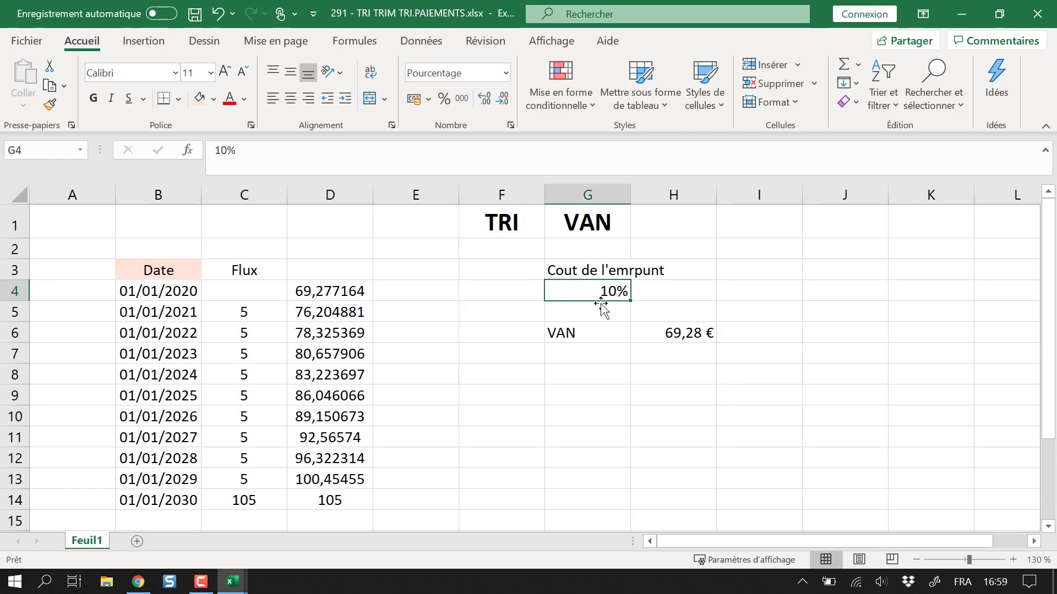
{"action": "left_click", "coordinate": [354, 292]}
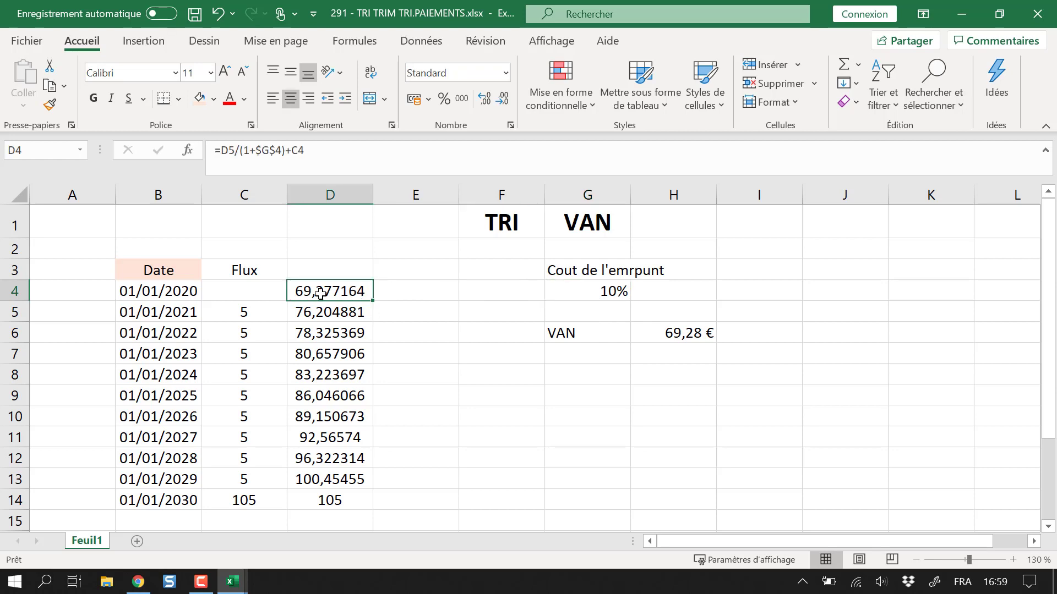
{"action": "left_click_drag", "start_coordinate": [474, 347], "coordinate": [474, 363]}
{"action": "left_click_drag", "start_coordinate": [259, 313], "coordinate": [248, 501]}
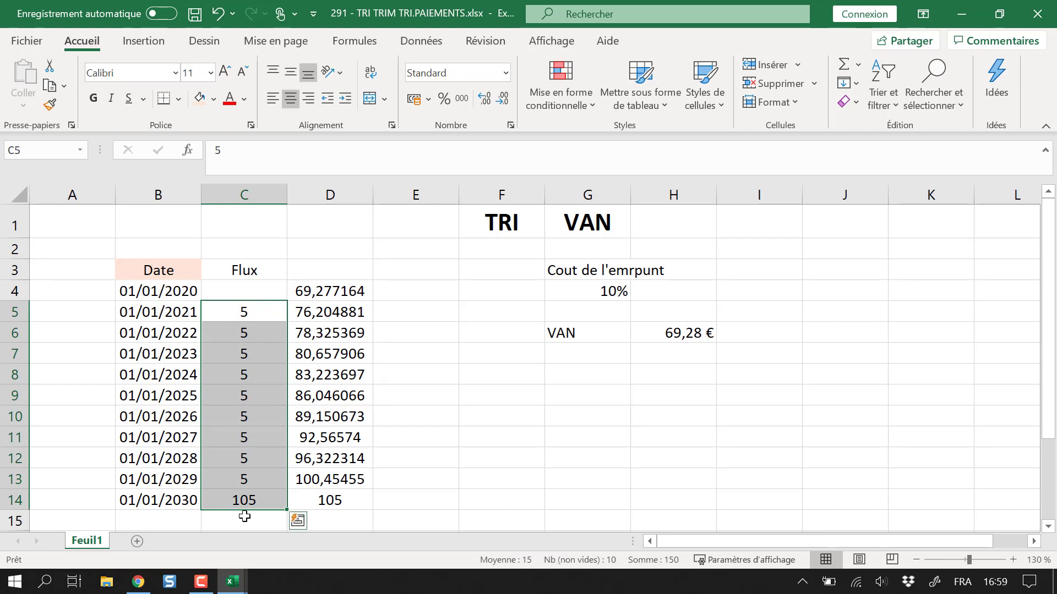
{"action": "left_click", "coordinate": [577, 431]}
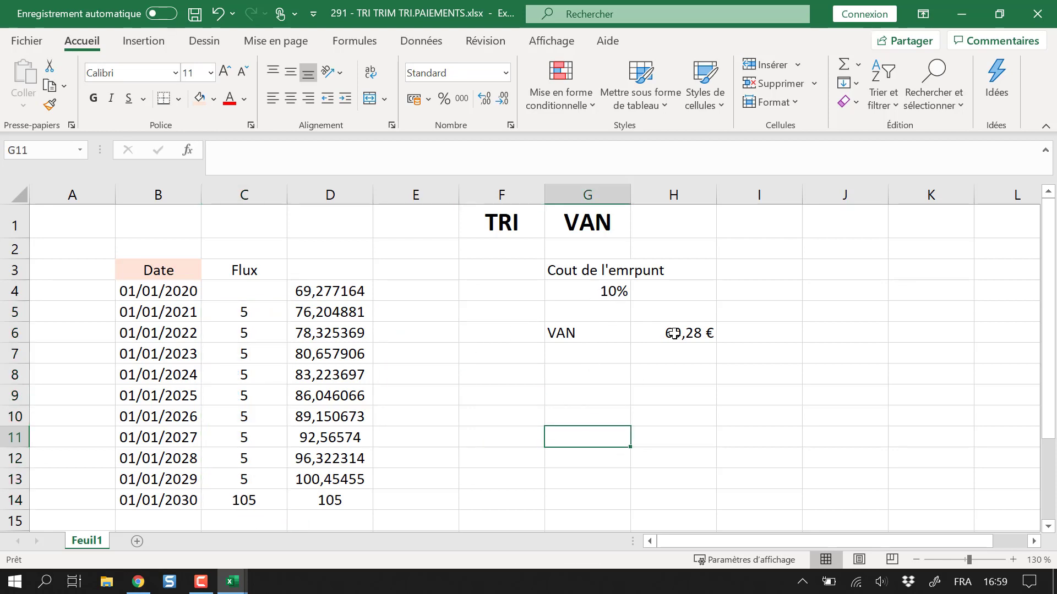
{"action": "left_click", "coordinate": [602, 370]}
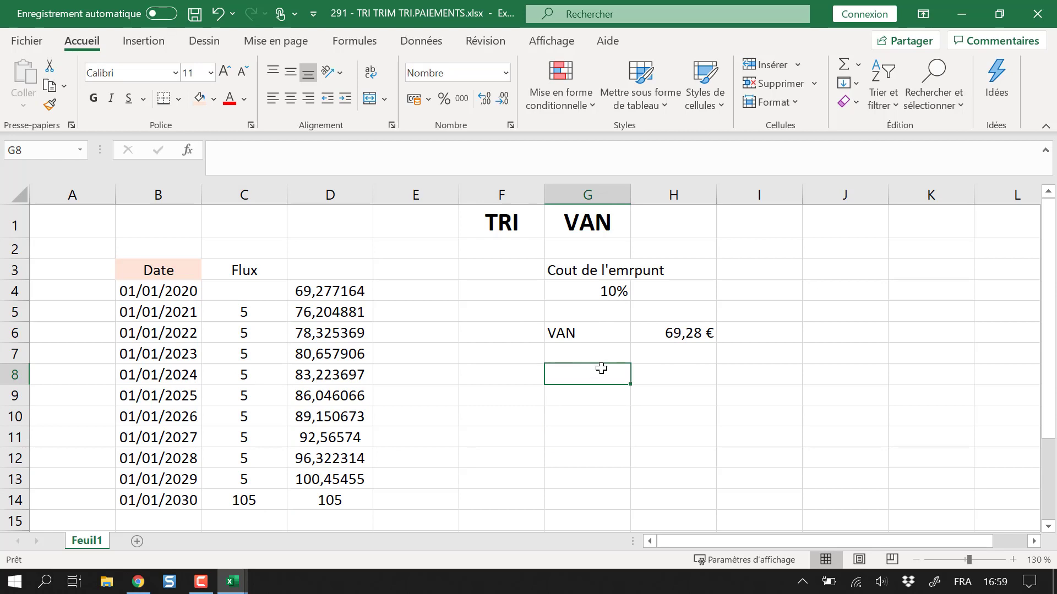
{"action": "type", "text": "V"}
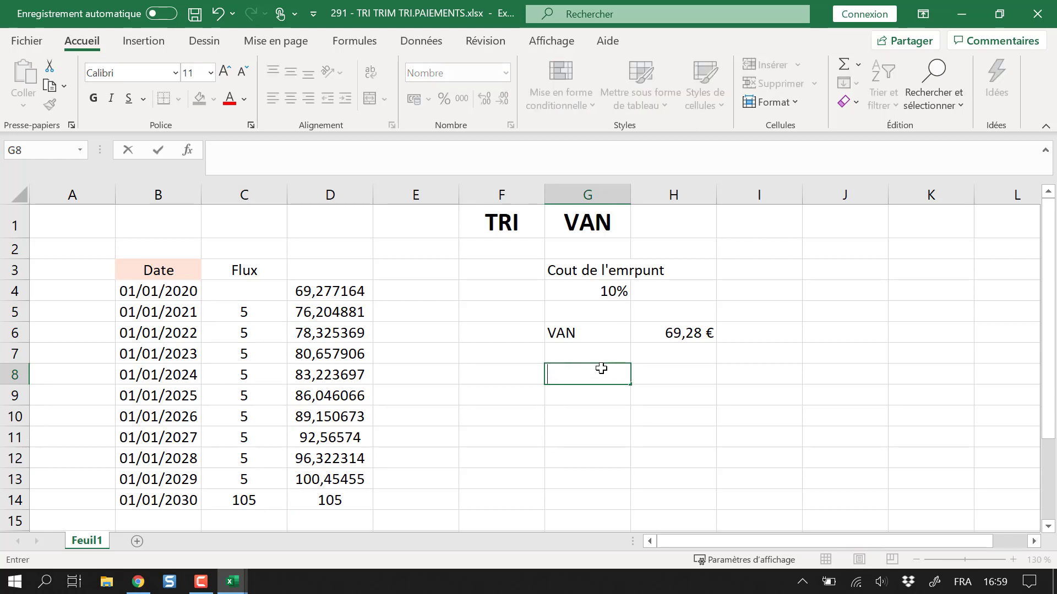
{"action": "key", "text": "Tab"}
{"action": "type", "text": "=van"}
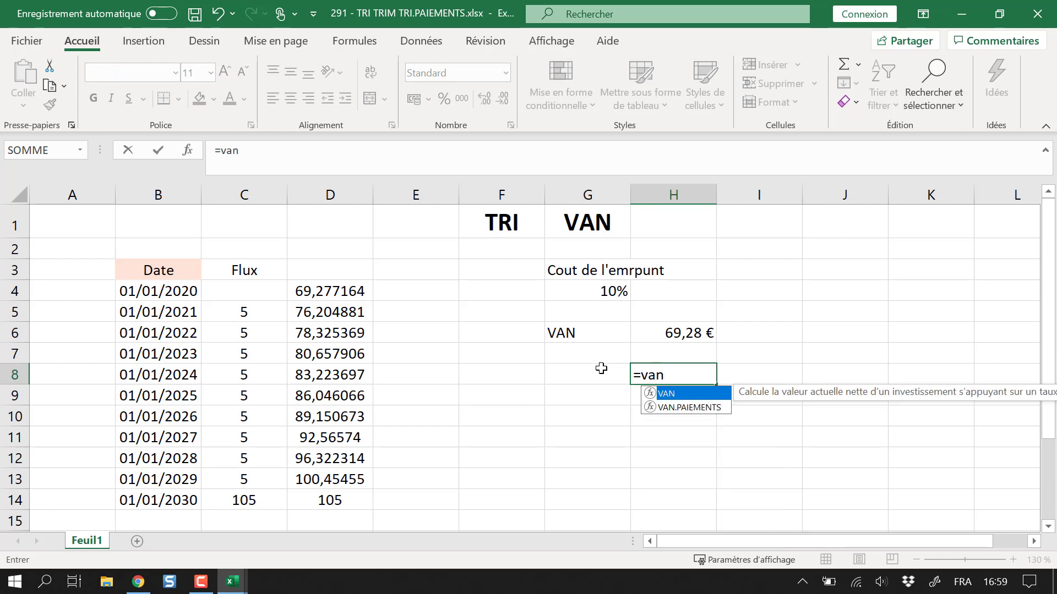
{"action": "key", "text": "Down"}
{"action": "key", "text": "Tab"}
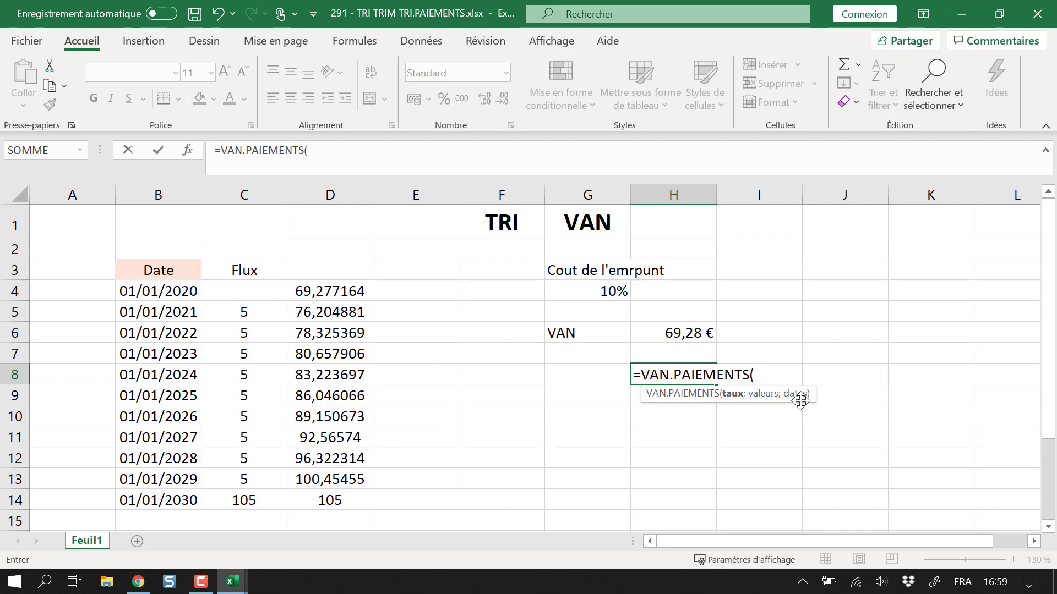
{"action": "key", "text": "Escape"}
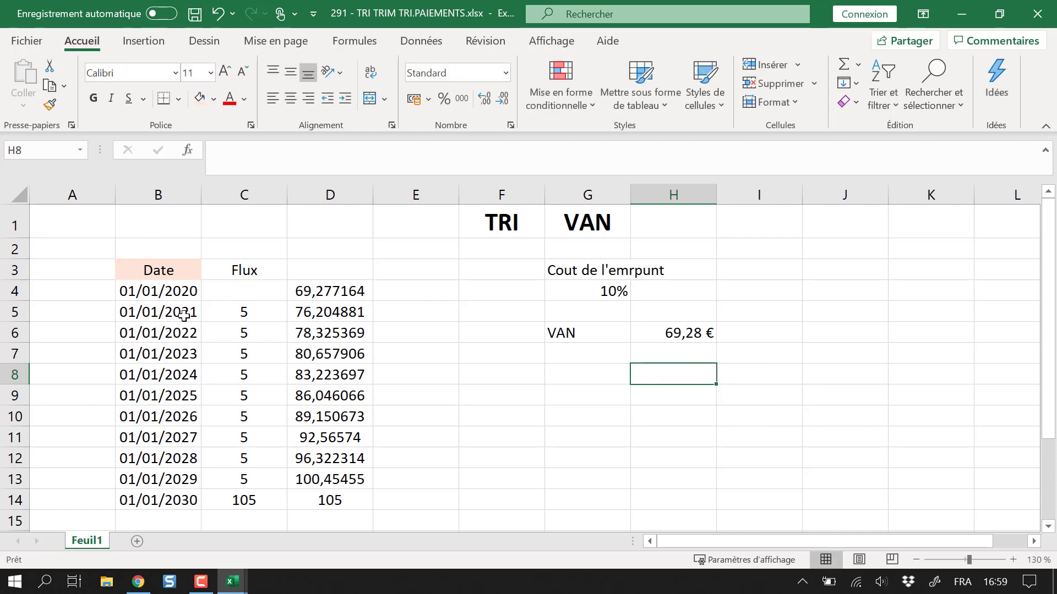
Examine the yearly dates in B5:B14 and the formula that spaces them
{"action": "left_click_drag", "start_coordinate": [185, 313], "coordinate": [193, 487]}
{"action": "left_click", "coordinate": [429, 403]}
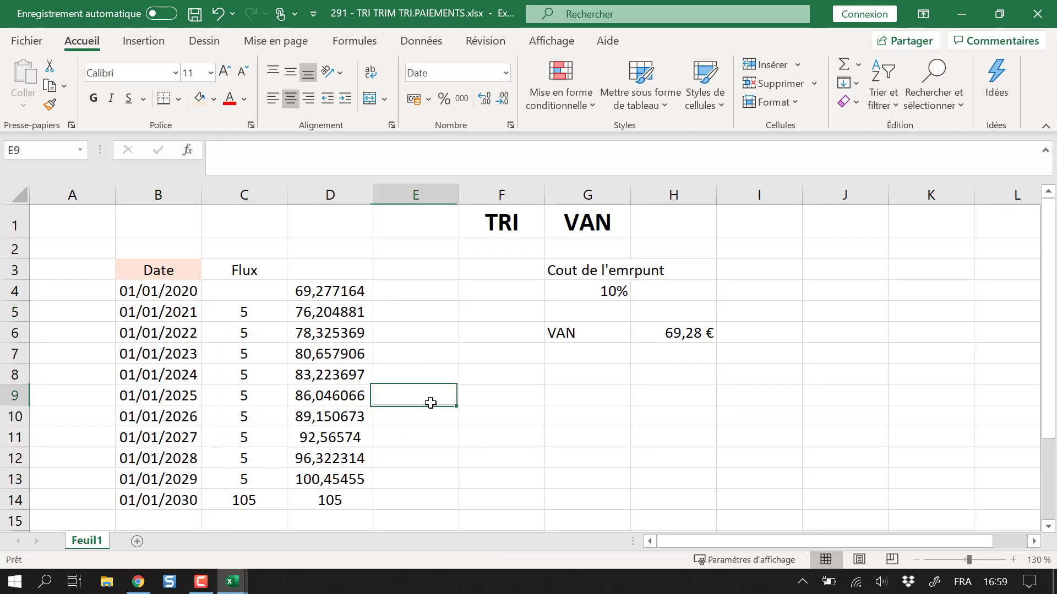
{"action": "left_click", "coordinate": [174, 401]}
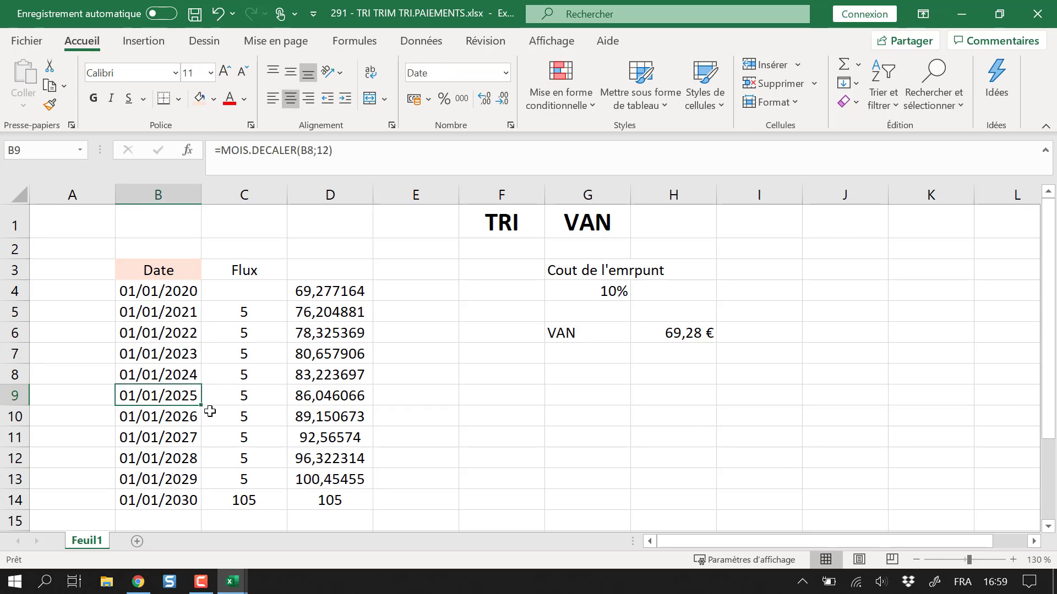
{"action": "left_click_drag", "start_coordinate": [179, 311], "coordinate": [179, 498]}
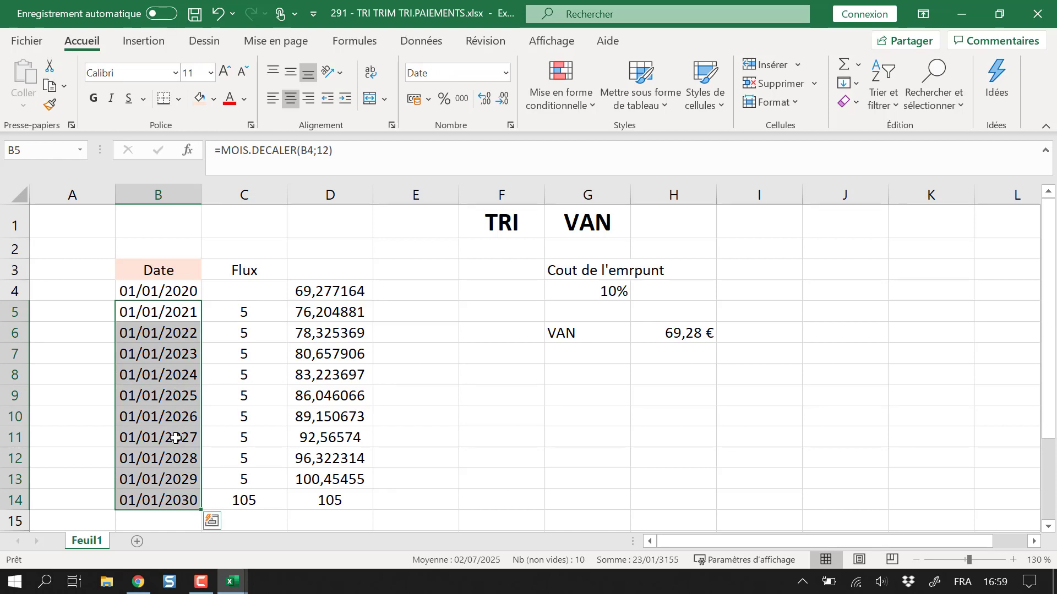
{"action": "left_click", "coordinate": [186, 397]}
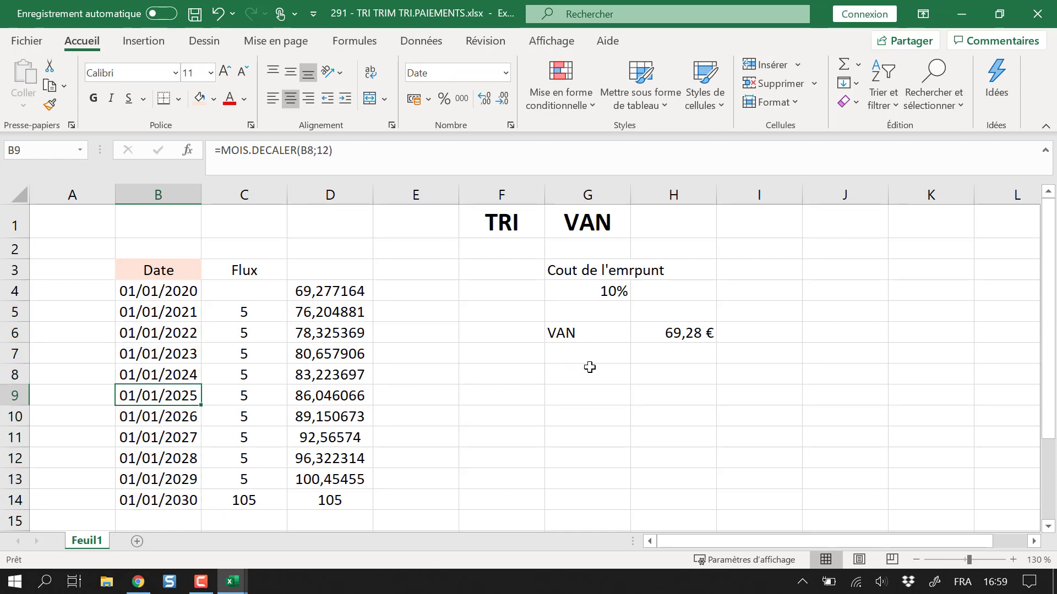
Copy the date and flux table B3:D14 and paste the duplicate below it, starting at cell B16
{"action": "left_click_drag", "start_coordinate": [154, 270], "coordinate": [330, 502]}
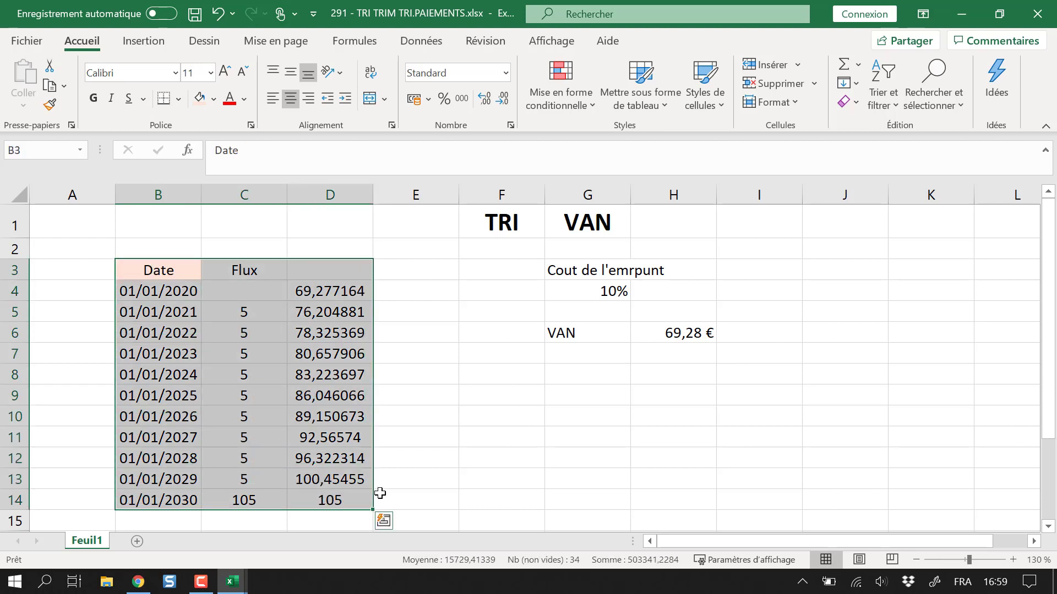
{"action": "key", "text": "ctrl+c"}
{"action": "scroll", "coordinate": [373, 498], "scroll_direction": "down", "scroll_amount": 2}
{"action": "left_click", "coordinate": [144, 401]}
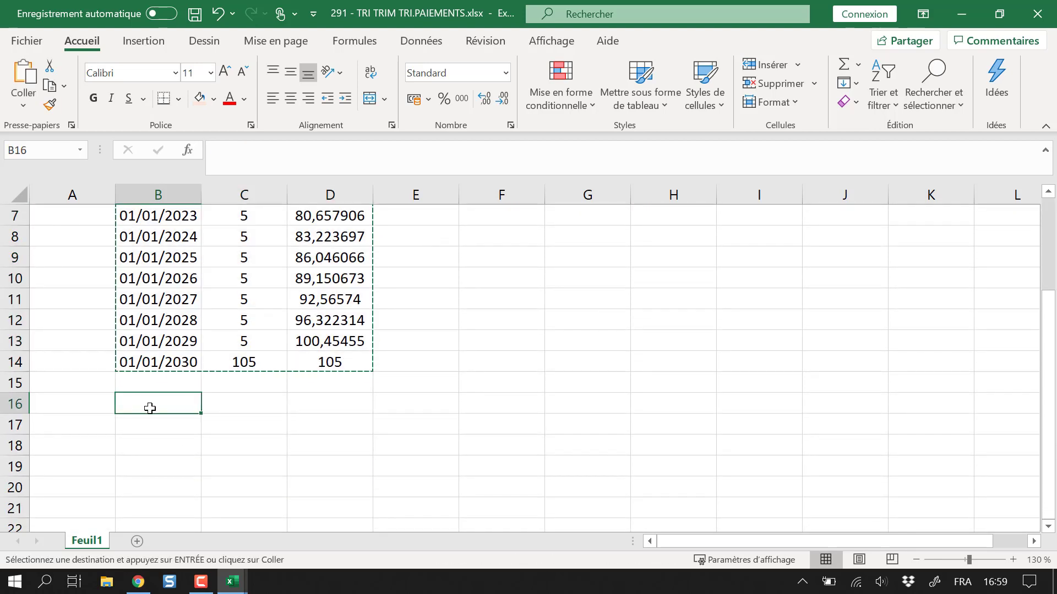
{"action": "key", "text": "ctrl+v"}
{"action": "key", "text": "ctrl"}
{"action": "key", "text": "Escape"}
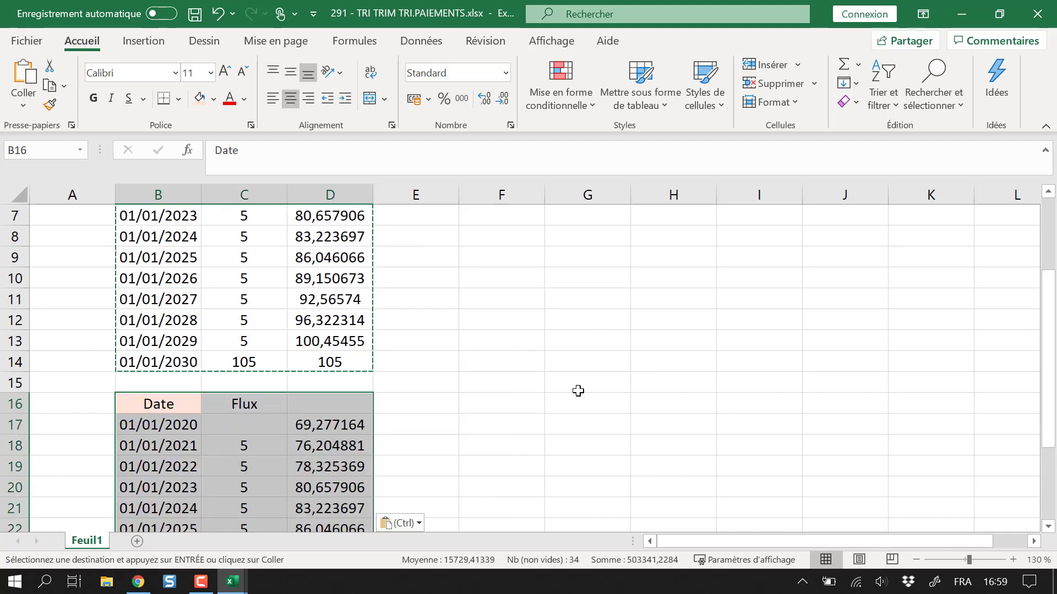
{"action": "scroll", "coordinate": [524, 406], "scroll_direction": "down", "scroll_amount": 2}
{"action": "left_click", "coordinate": [496, 381]}
Set the month offset of the date formula in B21 of the copied table to 60, making it =MOIS.DECALER(B20;60)
{"action": "left_click", "coordinate": [337, 358]}
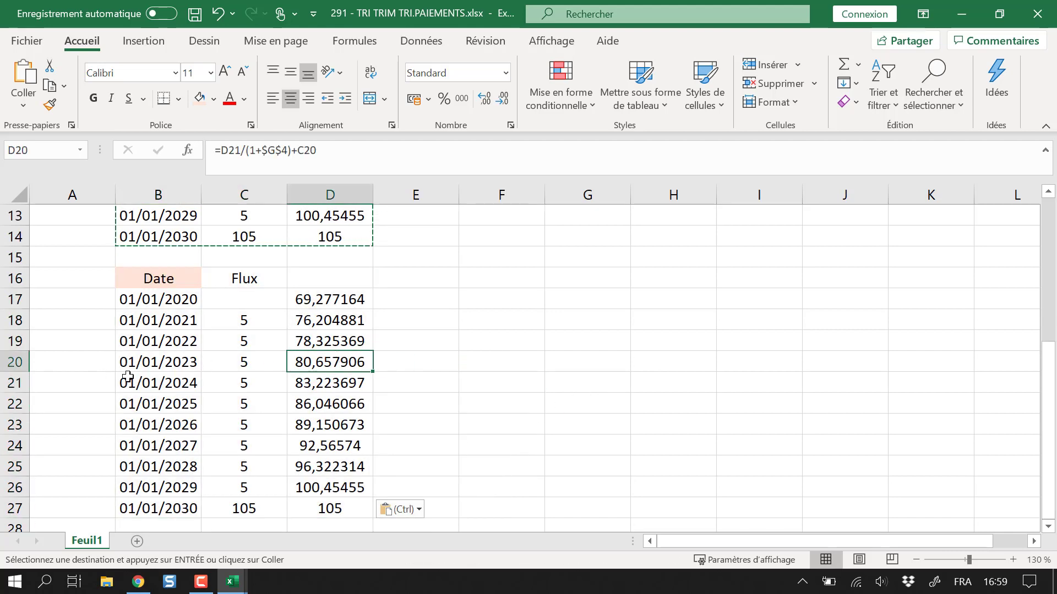
{"action": "left_click", "coordinate": [149, 376]}
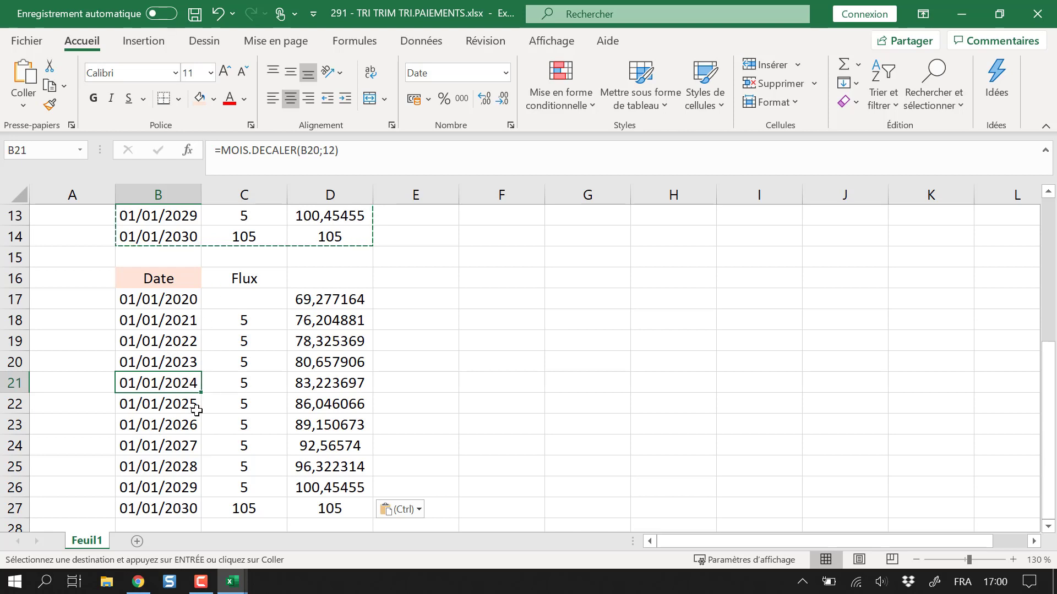
{"action": "left_click", "coordinate": [327, 150]}
{"action": "double_click", "coordinate": [327, 150]}
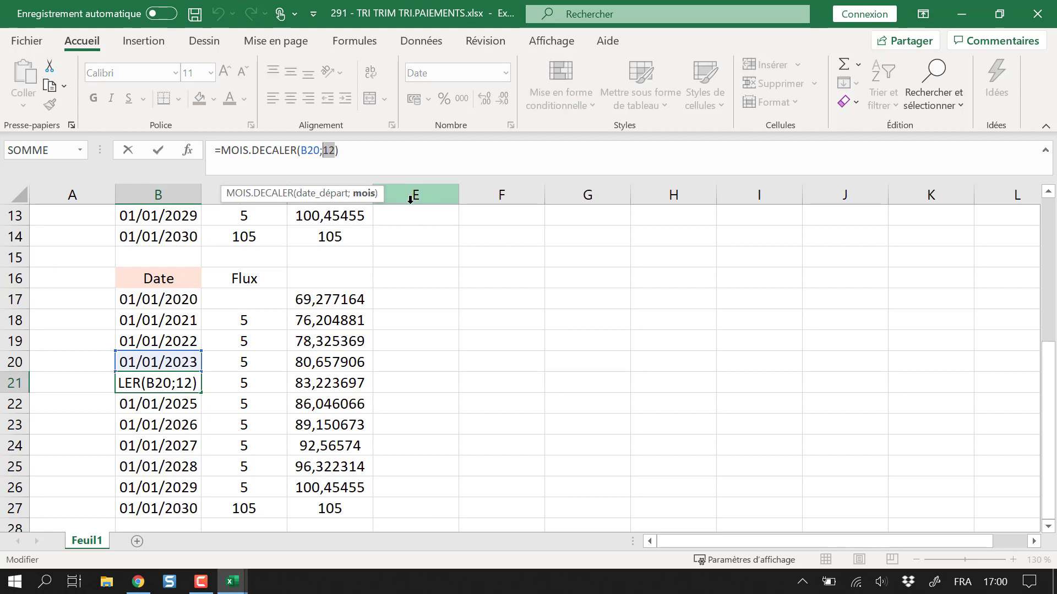
{"action": "type", "text": "60"}
{"action": "key", "text": "Return"}
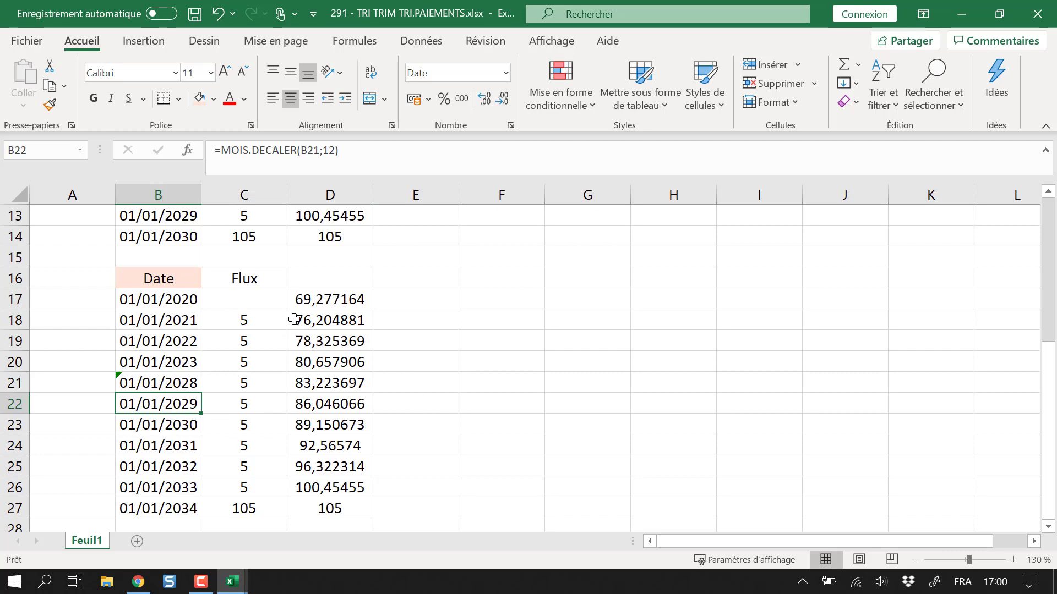
Label cell G20, beside the copied table, with VAN
{"action": "left_click_drag", "start_coordinate": [237, 368], "coordinate": [238, 384]}
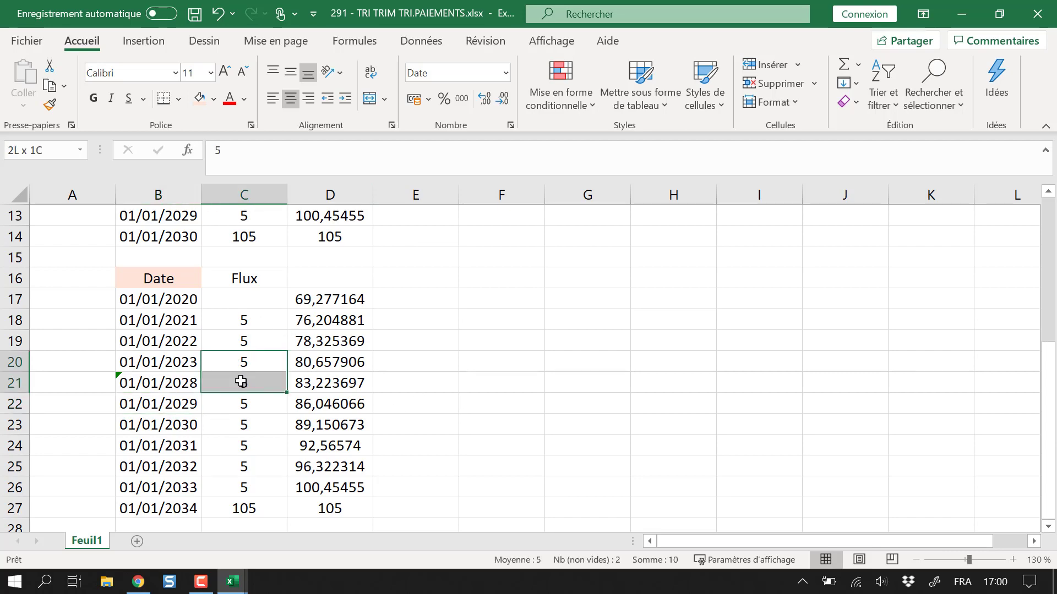
{"action": "scroll", "coordinate": [555, 390], "scroll_direction": "up", "scroll_amount": 1}
{"action": "scroll", "coordinate": [555, 390], "scroll_direction": "up", "scroll_amount": 1}
{"action": "scroll", "coordinate": [358, 418], "scroll_direction": "down", "scroll_amount": 1}
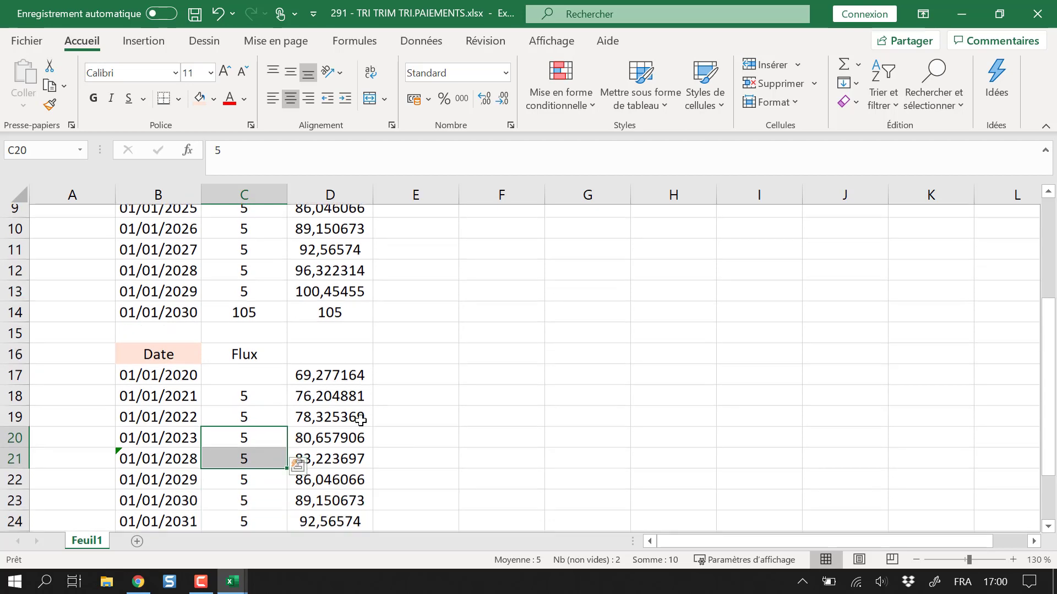
{"action": "scroll", "coordinate": [597, 439], "scroll_direction": "up", "scroll_amount": 3}
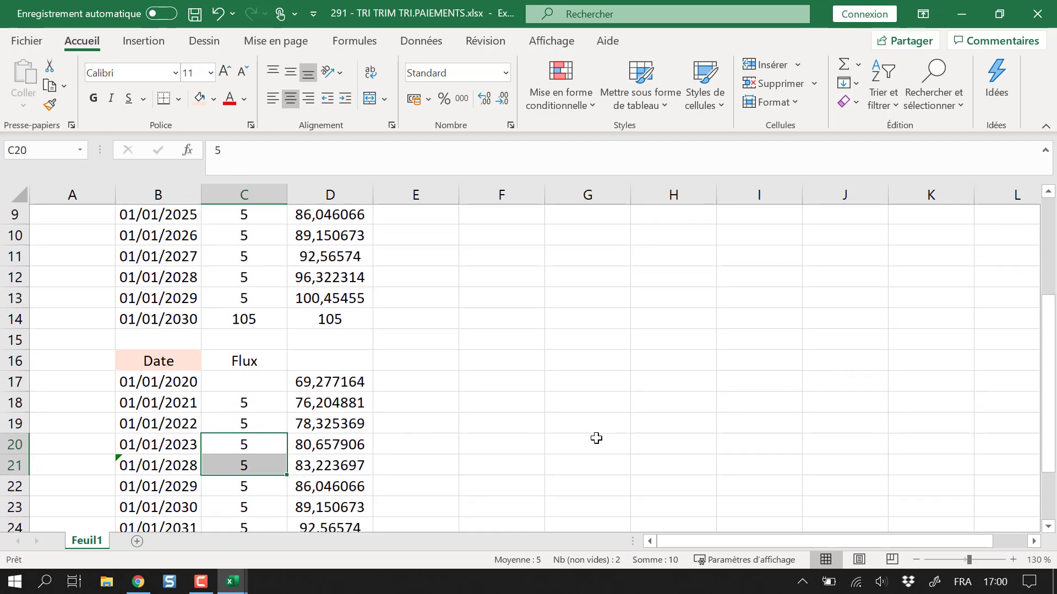
{"action": "scroll", "coordinate": [610, 346], "scroll_direction": "down", "scroll_amount": 3}
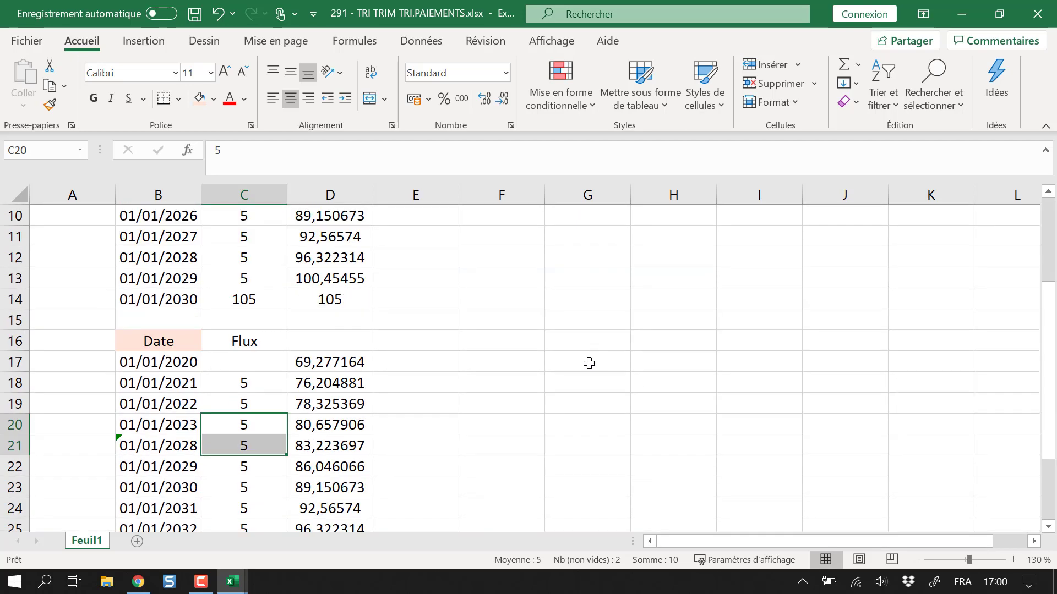
{"action": "left_click", "coordinate": [570, 419]}
{"action": "type", "text": "VAN"}
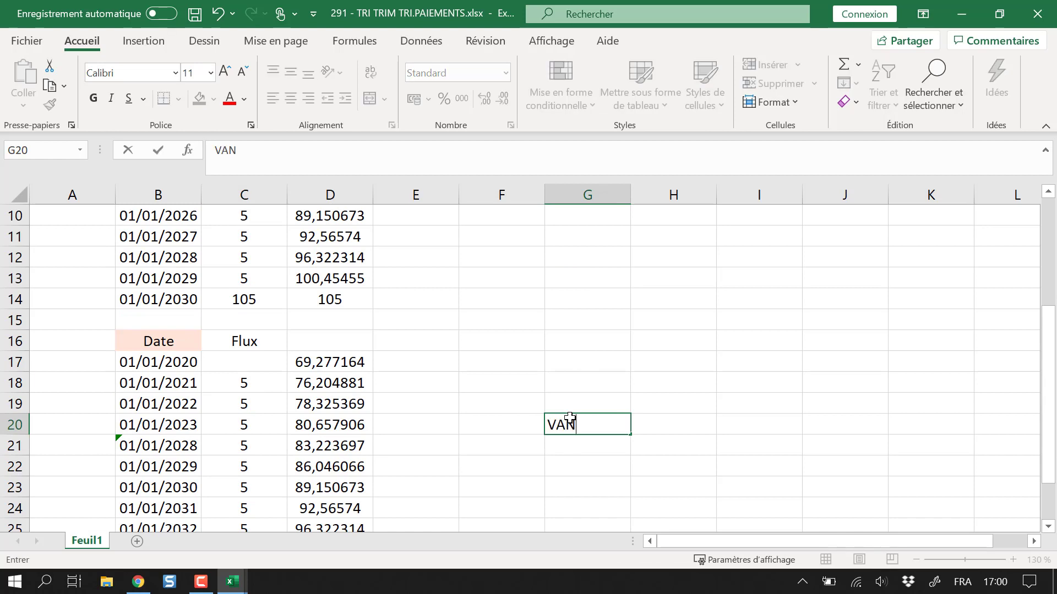
{"action": "key", "text": "Tab"}
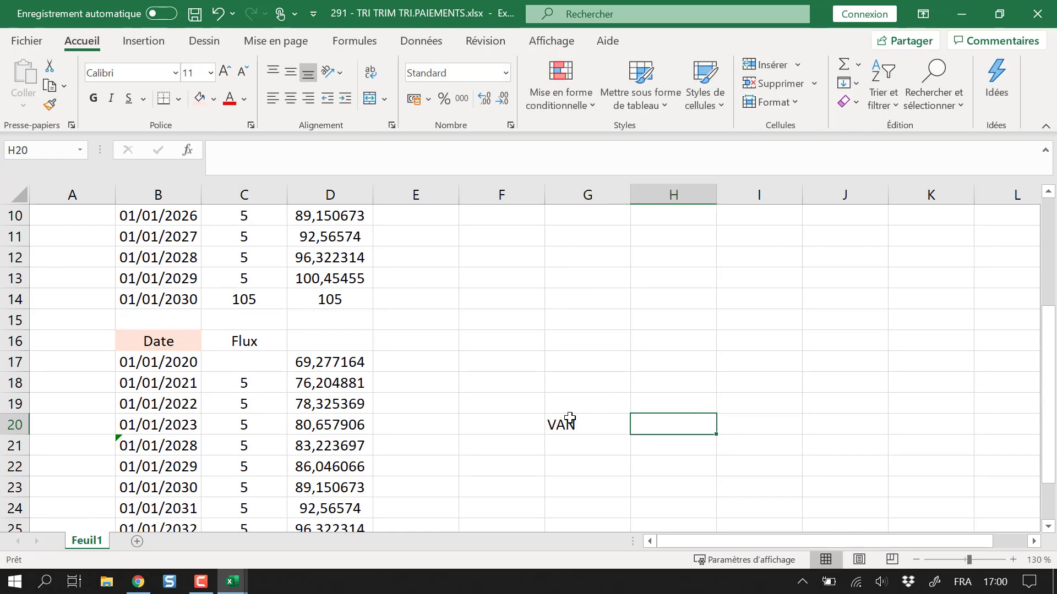
Start a VAN.PAIEMENTS formula in cell H20 with the borrowing cost in G4 as its rate
{"action": "type", "text": "=van"}
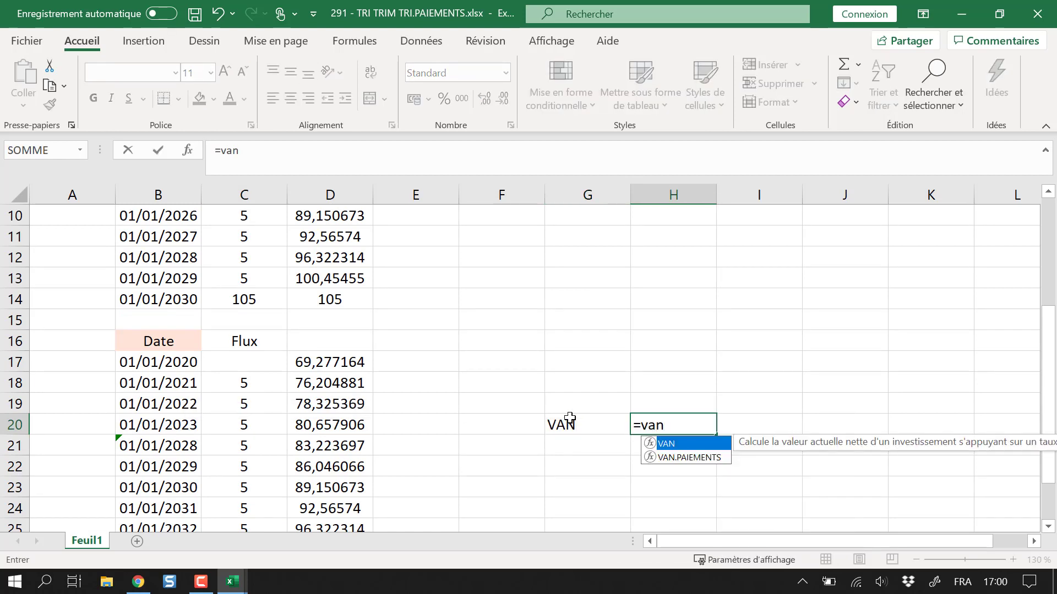
{"action": "key", "text": "Down"}
{"action": "key", "text": "Tab"}
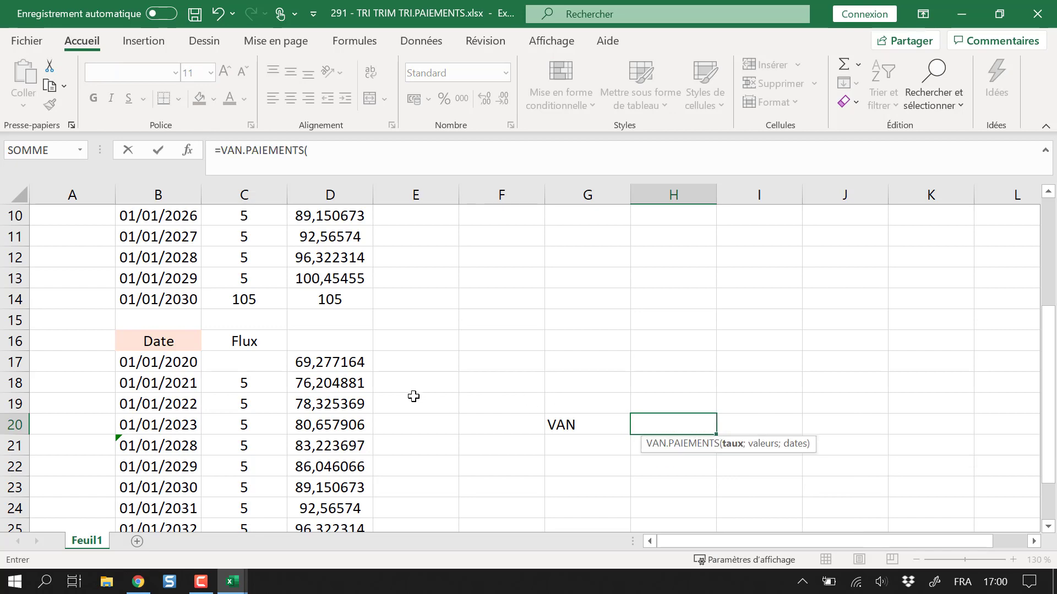
{"action": "scroll", "coordinate": [567, 375], "scroll_direction": "up", "scroll_amount": 3}
{"action": "left_click", "coordinate": [591, 295]}
{"action": "scroll", "coordinate": [630, 323], "scroll_direction": "down", "scroll_amount": 4}
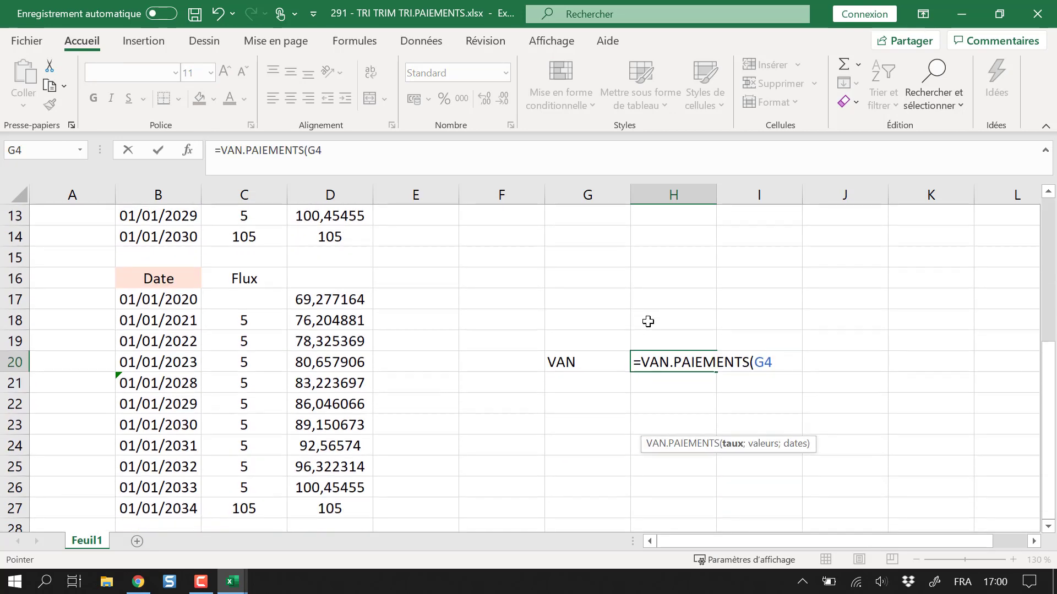
Complete the H20 formula with the fluxes C18:C27 and the dates B18:B27, making it =VAN.PAIEMENTS(G4;C18:C27;B18:B27)
{"action": "type", "text": ";"}
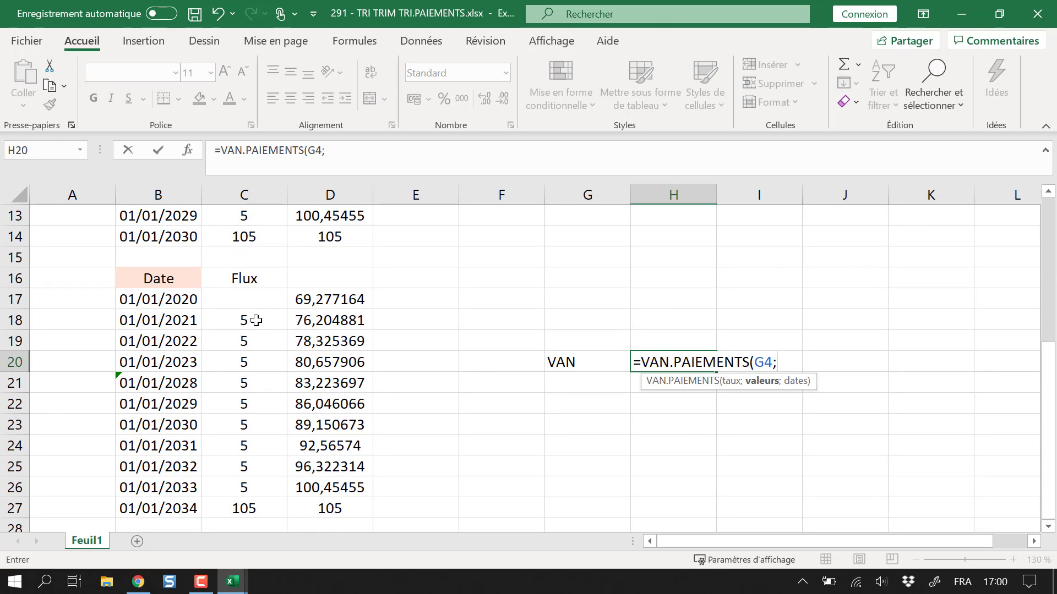
{"action": "left_click_drag", "start_coordinate": [257, 321], "coordinate": [242, 507]}
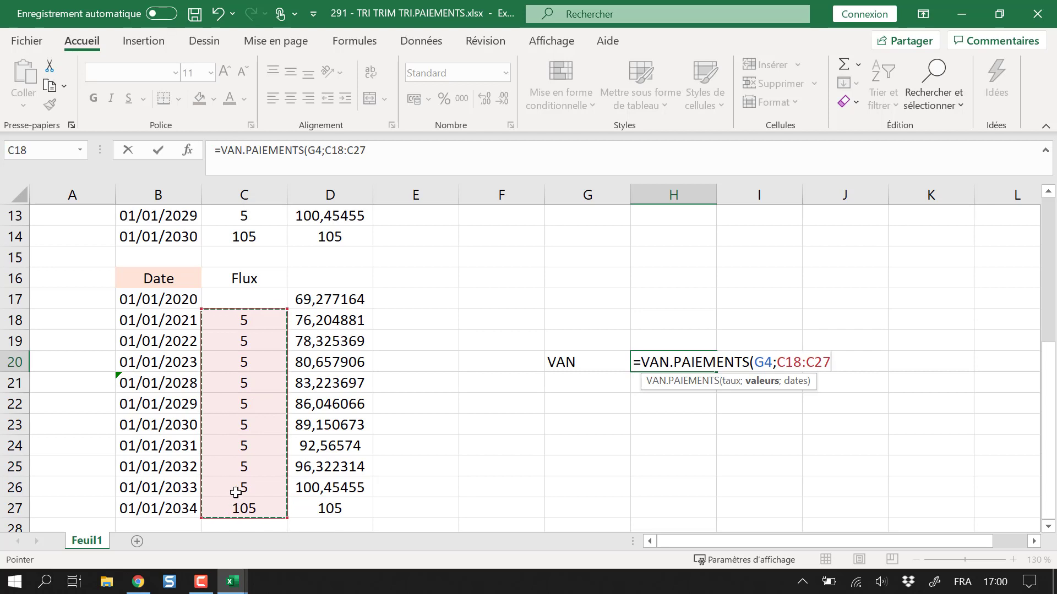
{"action": "type", "text": ";"}
{"action": "left_click_drag", "start_coordinate": [158, 320], "coordinate": [171, 503]}
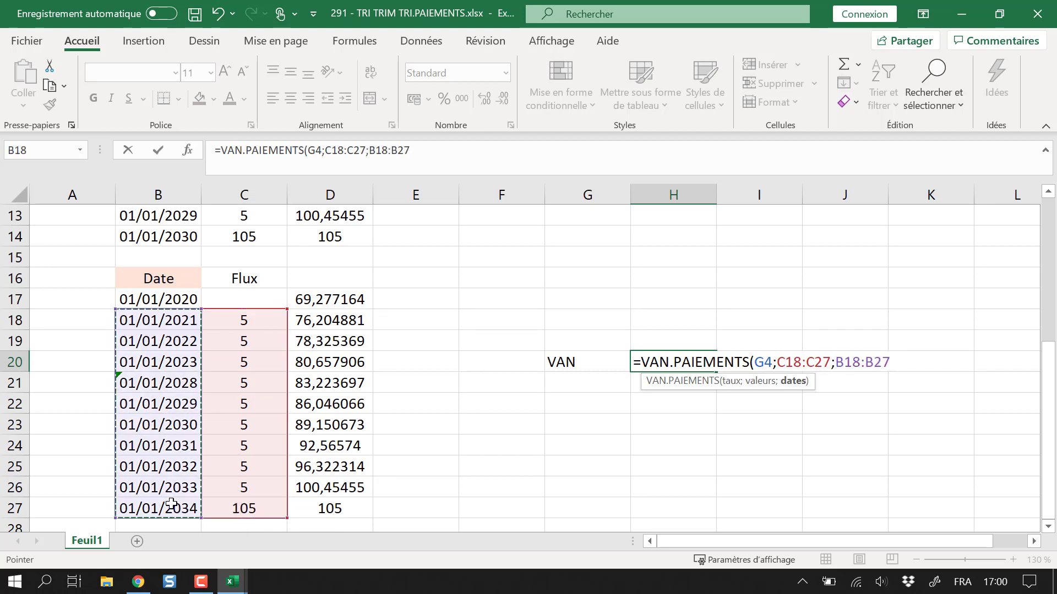
{"action": "type", "text": ")"}
{"action": "key", "text": "Return"}
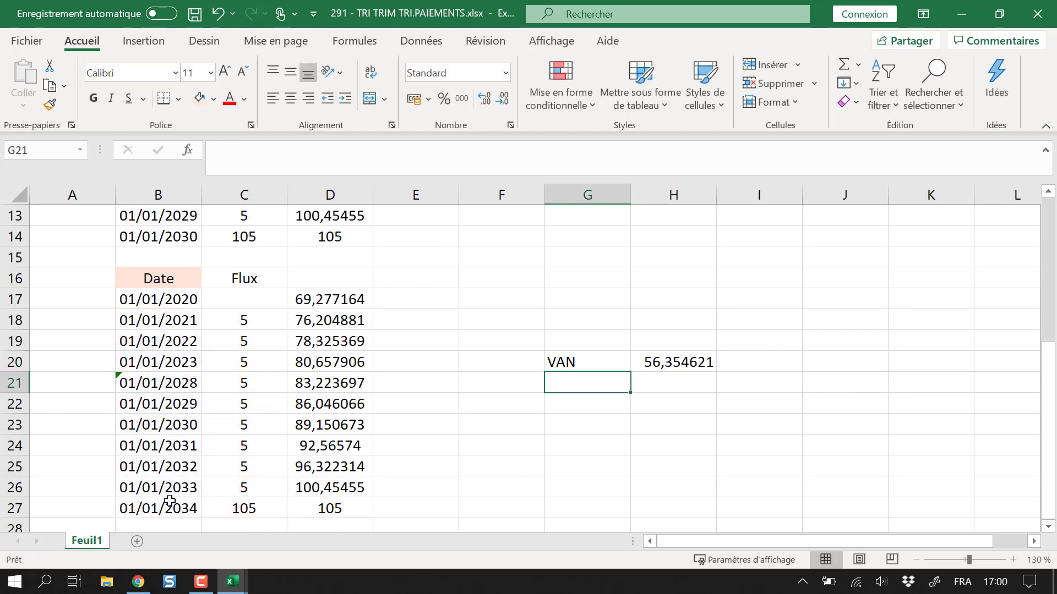
Review the VAN.PAIEMENTS result in H20 against the shifted dates and fluxes of the copied table, and compare it with the original VAN in H6
{"action": "key", "text": "Up"}
{"action": "key", "text": "Right"}
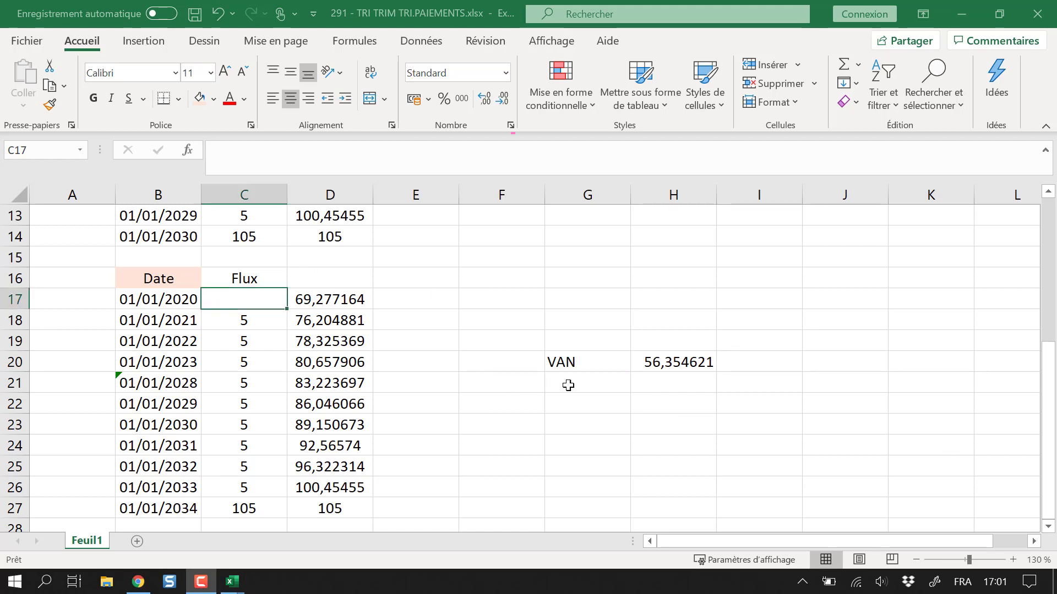
{"action": "left_click", "coordinate": [677, 365]}
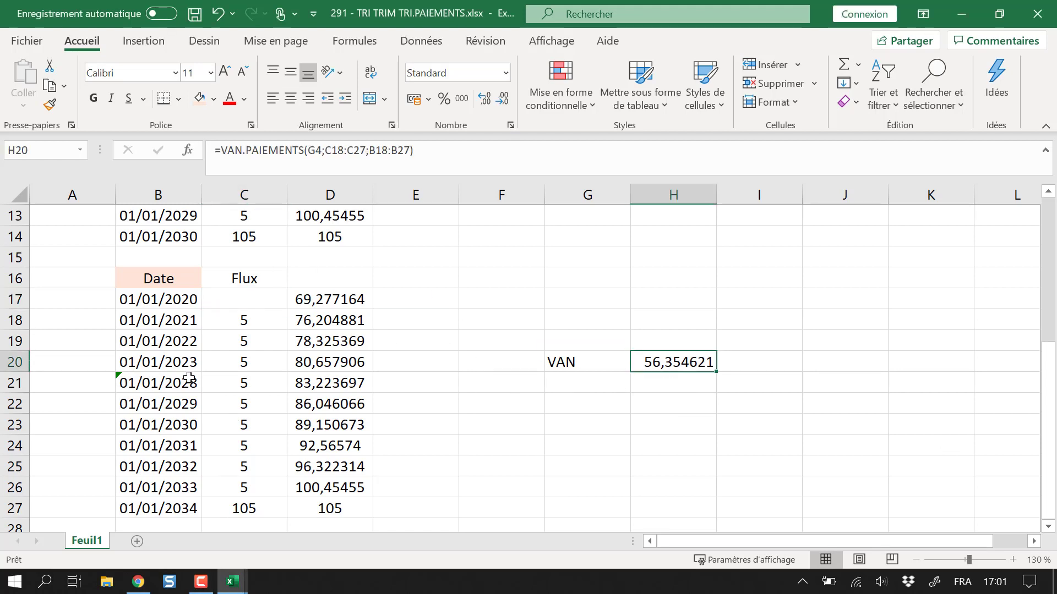
{"action": "left_click_drag", "start_coordinate": [183, 322], "coordinate": [157, 487]}
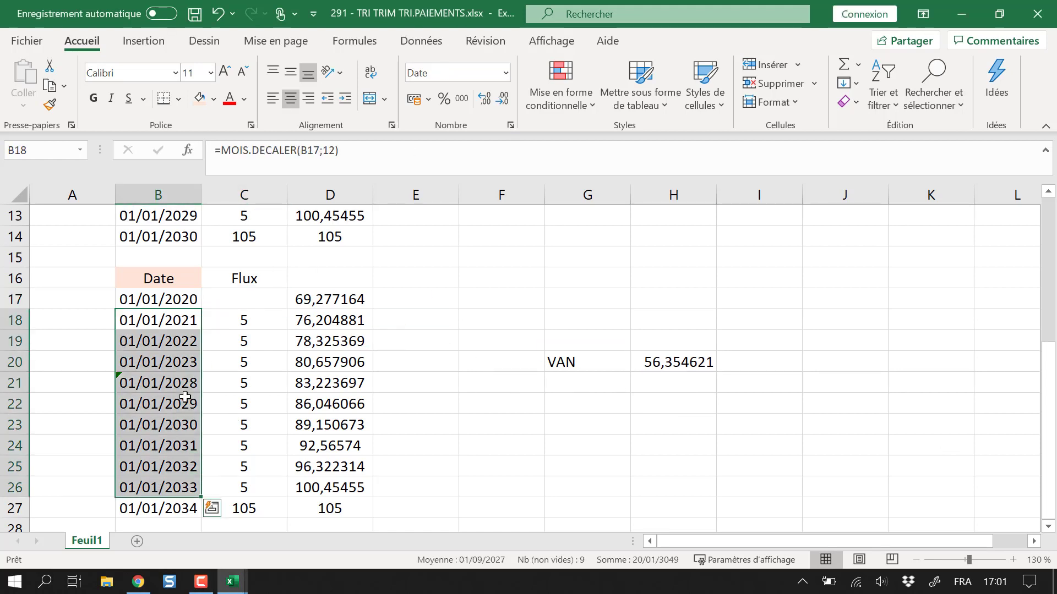
{"action": "left_click_drag", "start_coordinate": [190, 384], "coordinate": [185, 509]}
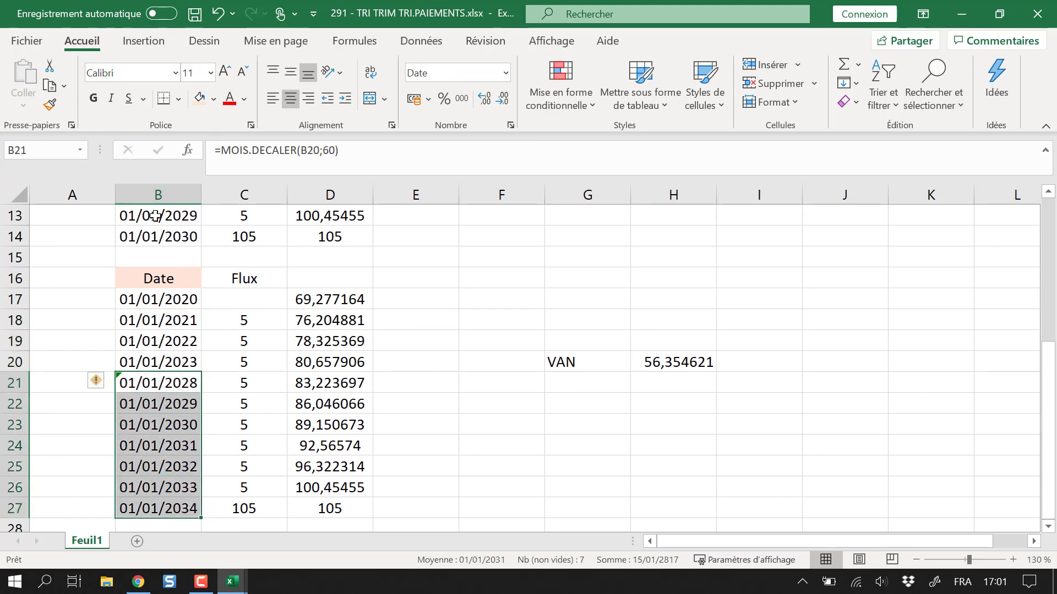
{"action": "left_click", "coordinate": [710, 366]}
{"action": "left_click_drag", "start_coordinate": [248, 322], "coordinate": [244, 509]}
{"action": "scroll", "coordinate": [672, 357], "scroll_direction": "up", "scroll_amount": 1}
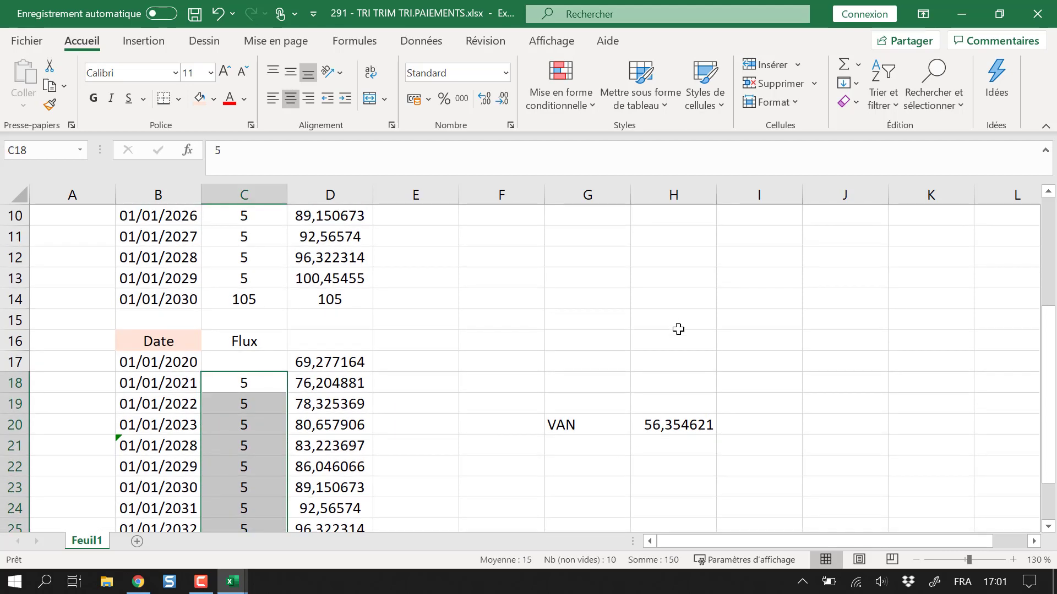
{"action": "scroll", "coordinate": [550, 374], "scroll_direction": "down", "scroll_amount": 2}
{"action": "left_click_drag", "start_coordinate": [160, 322], "coordinate": [160, 443]}
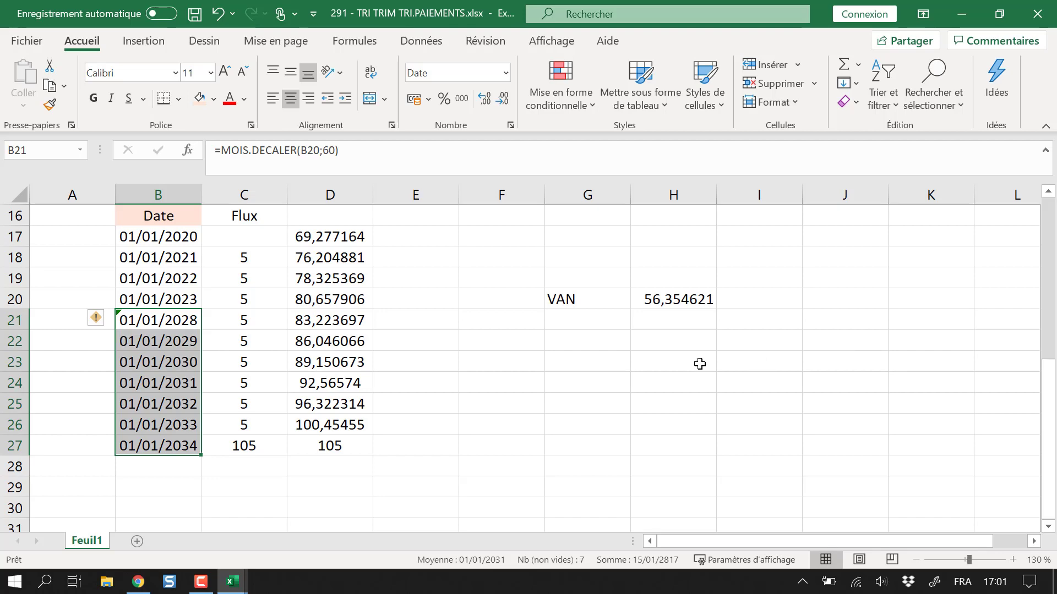
{"action": "scroll", "coordinate": [682, 353], "scroll_direction": "up", "scroll_amount": 5}
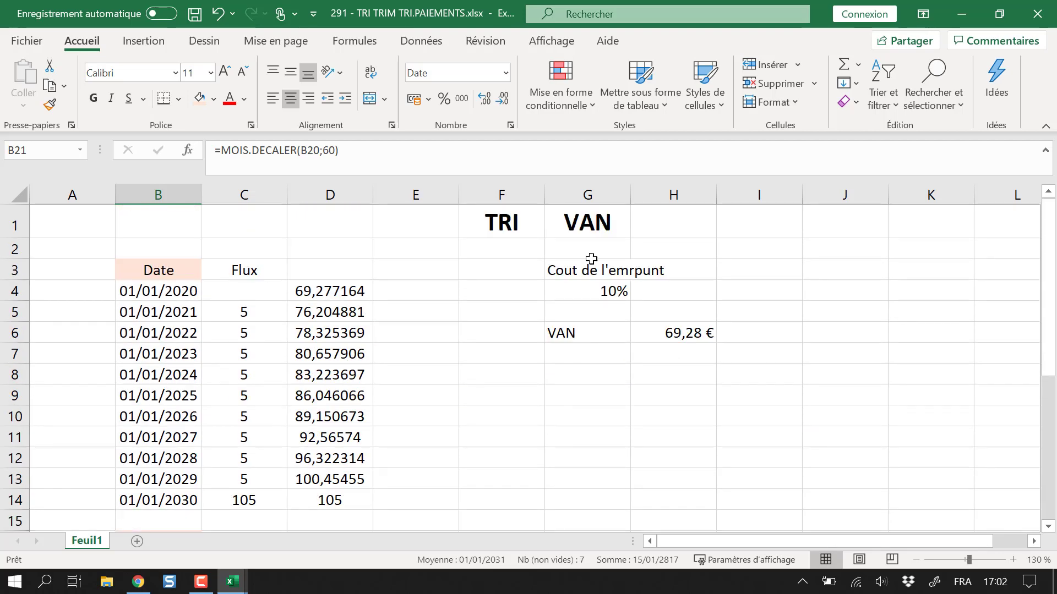
{"action": "left_click", "coordinate": [506, 221]}
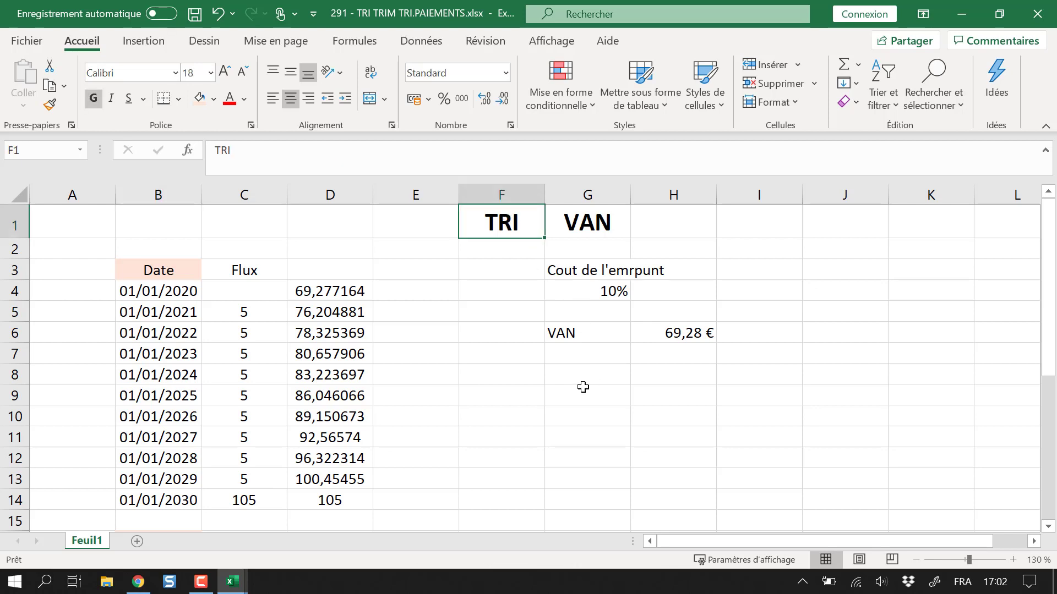
{"action": "left_click", "coordinate": [580, 332]}
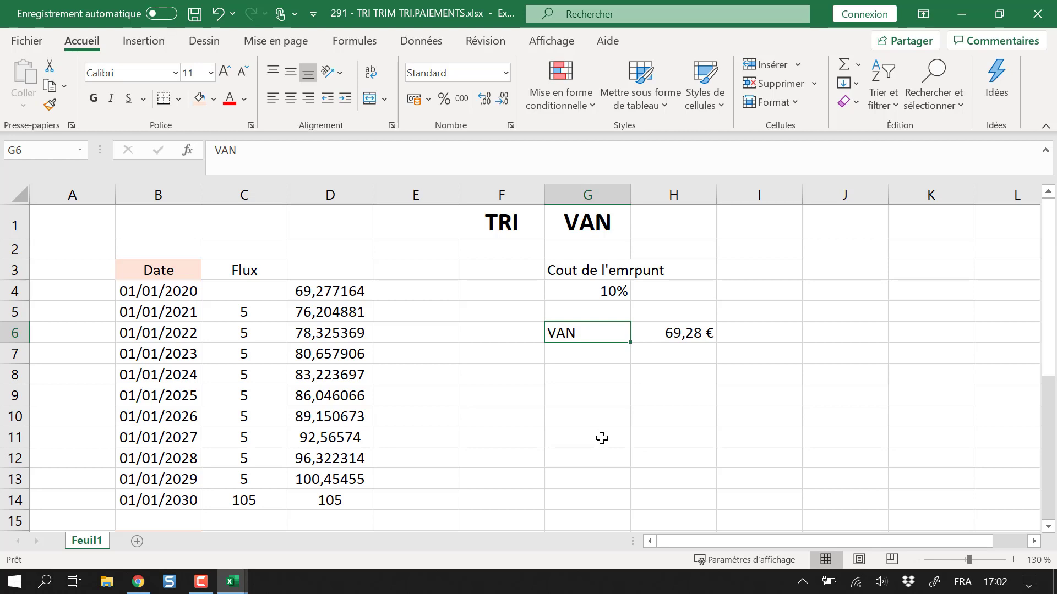
{"action": "left_click", "coordinate": [462, 381]}
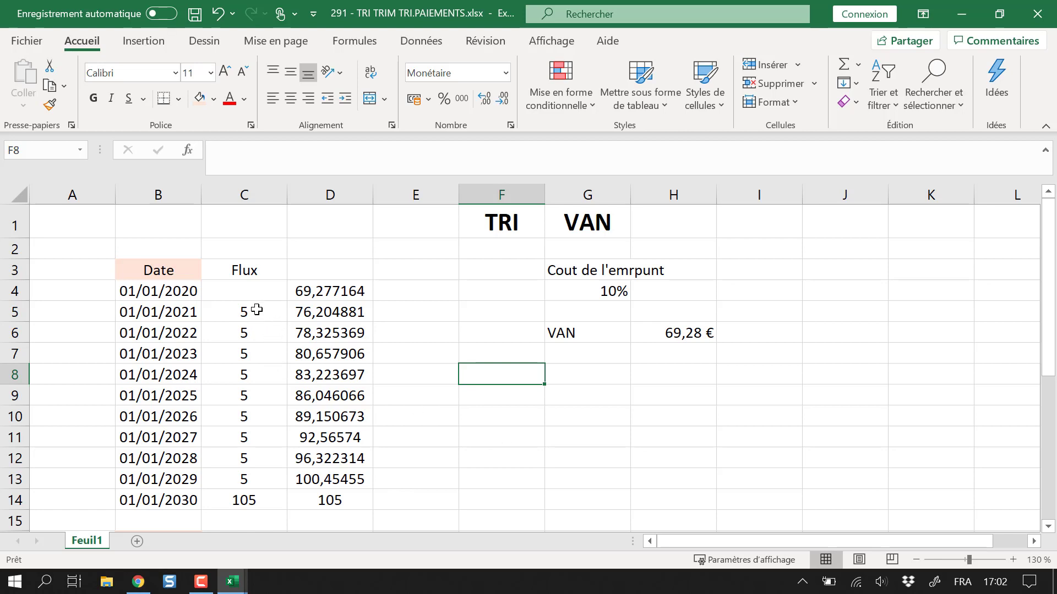
{"action": "left_click_drag", "start_coordinate": [253, 308], "coordinate": [250, 491]}
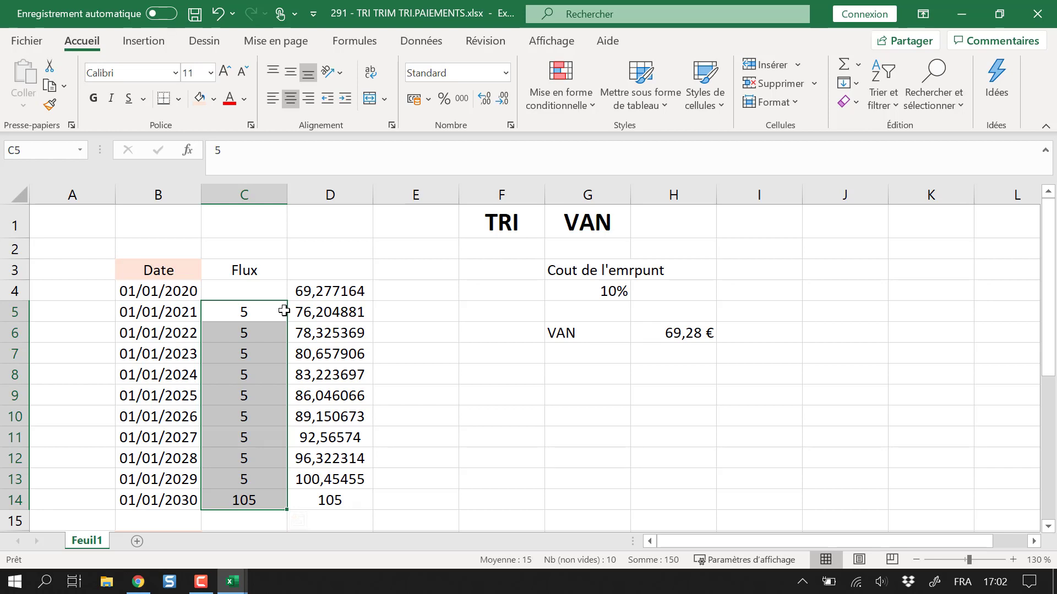
{"action": "left_click", "coordinate": [262, 290]}
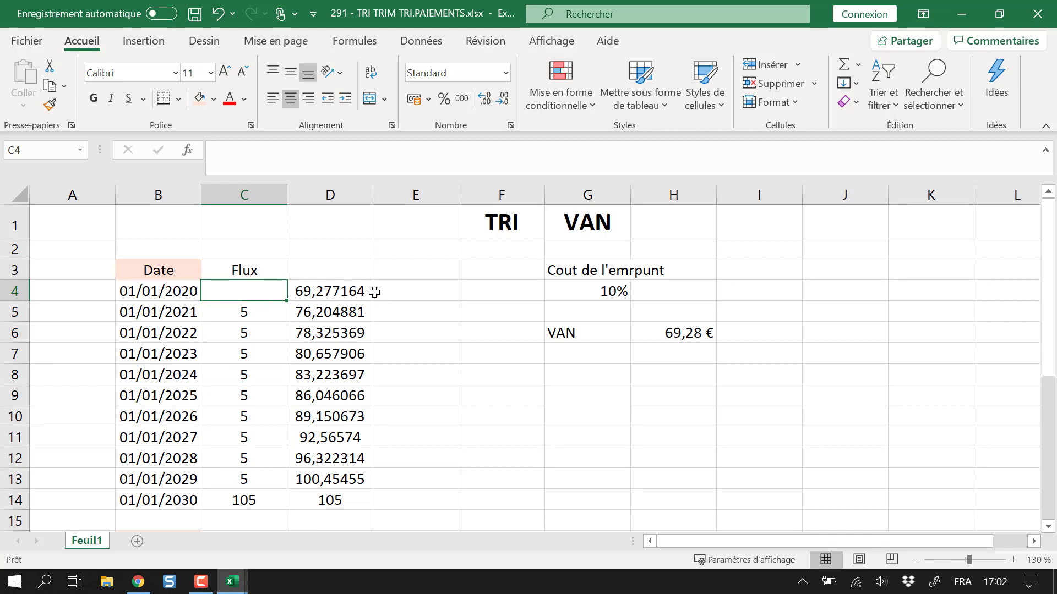
Enter the initial outlay of -80 in cell E4, on the 01/01/2020 row
{"action": "left_click", "coordinate": [400, 293]}
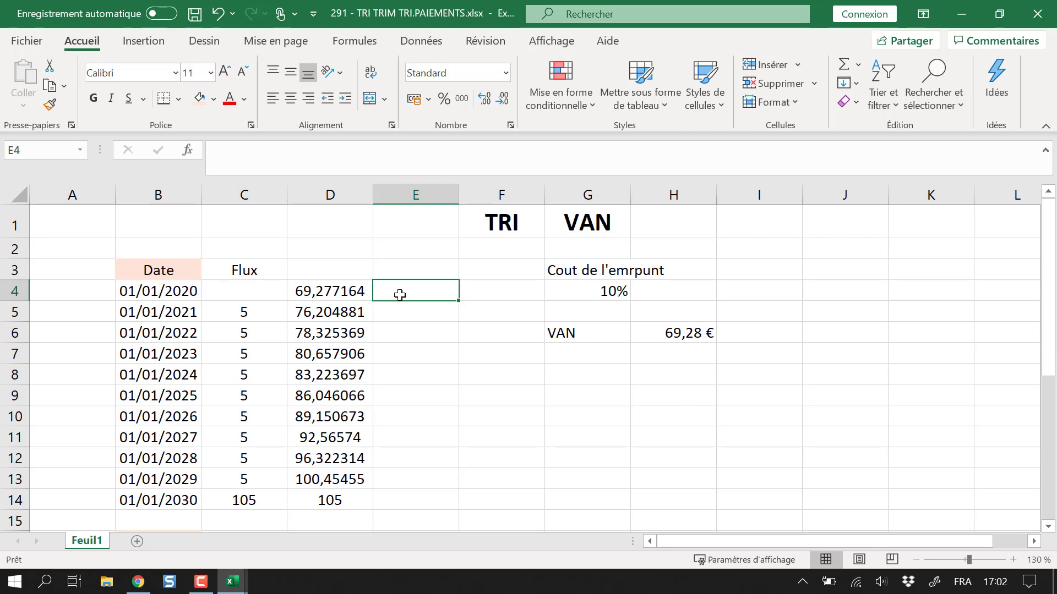
{"action": "type", "text": "80"}
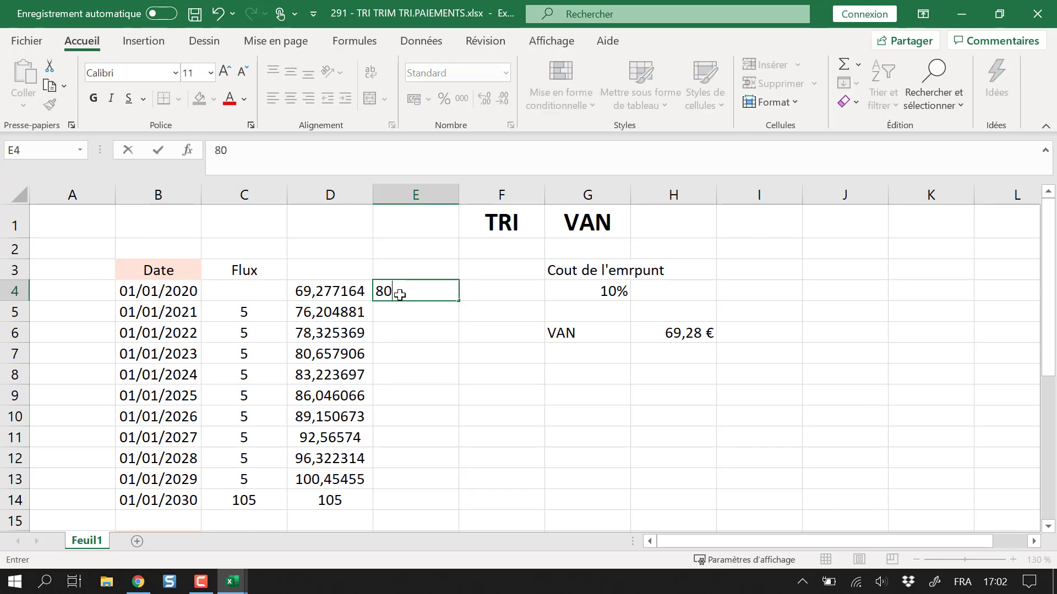
{"action": "key", "text": "BackSpace"}
{"action": "key", "text": "BackSpace"}
{"action": "type", "text": "-80"}
{"action": "key", "text": "Return"}
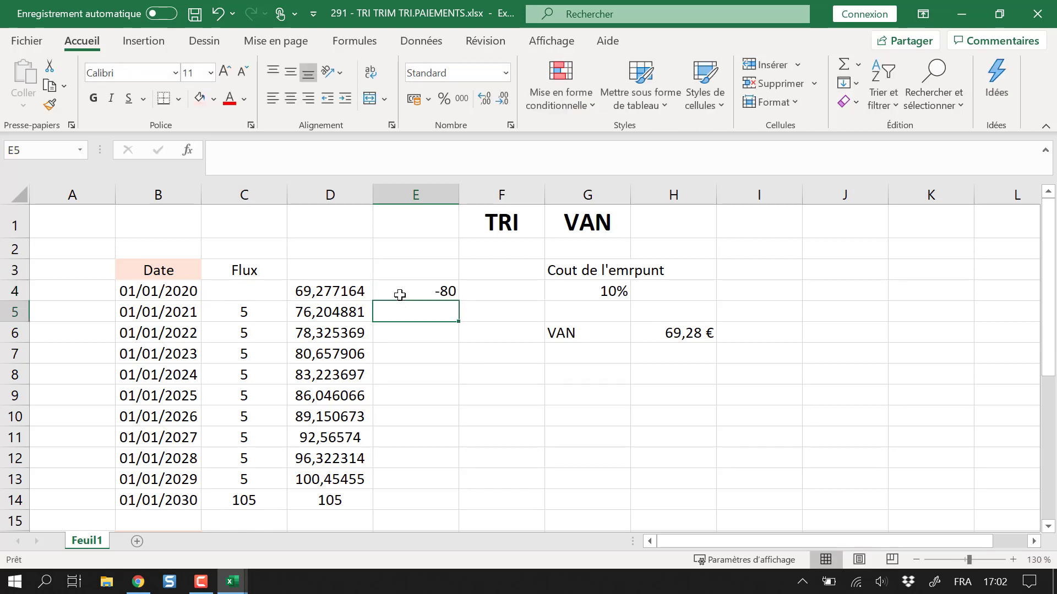
Copy the fluxes in C5:C14 and paste them as values only into E5:E14, below the initial outlay
{"action": "left_click_drag", "start_coordinate": [245, 315], "coordinate": [255, 502]}
{"action": "key", "text": "ctrl+c"}
{"action": "left_click", "coordinate": [432, 309]}
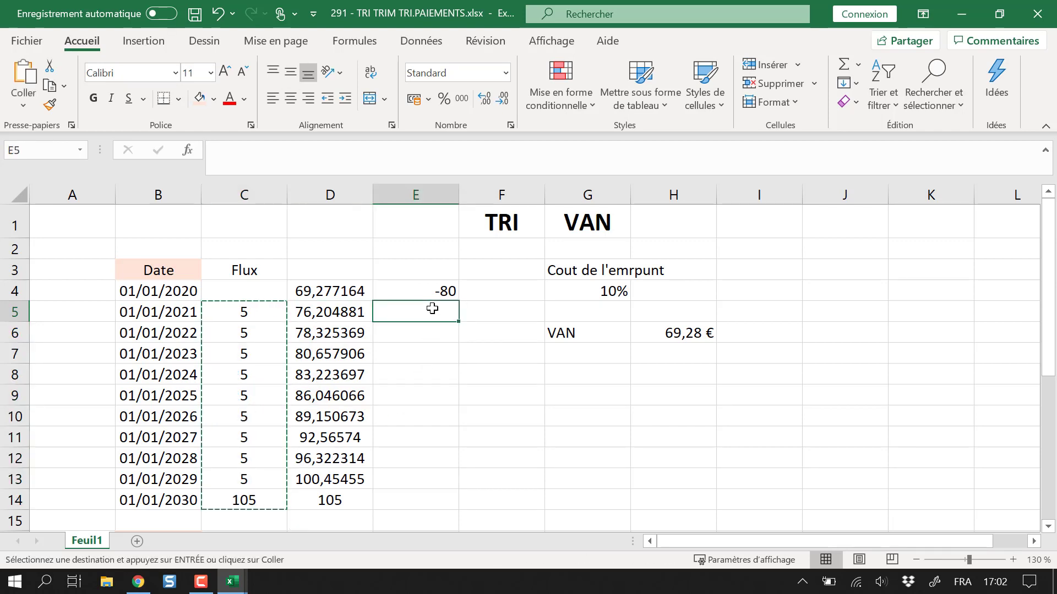
{"action": "right_click", "coordinate": [432, 309]}
{"action": "left_click", "coordinate": [465, 205]}
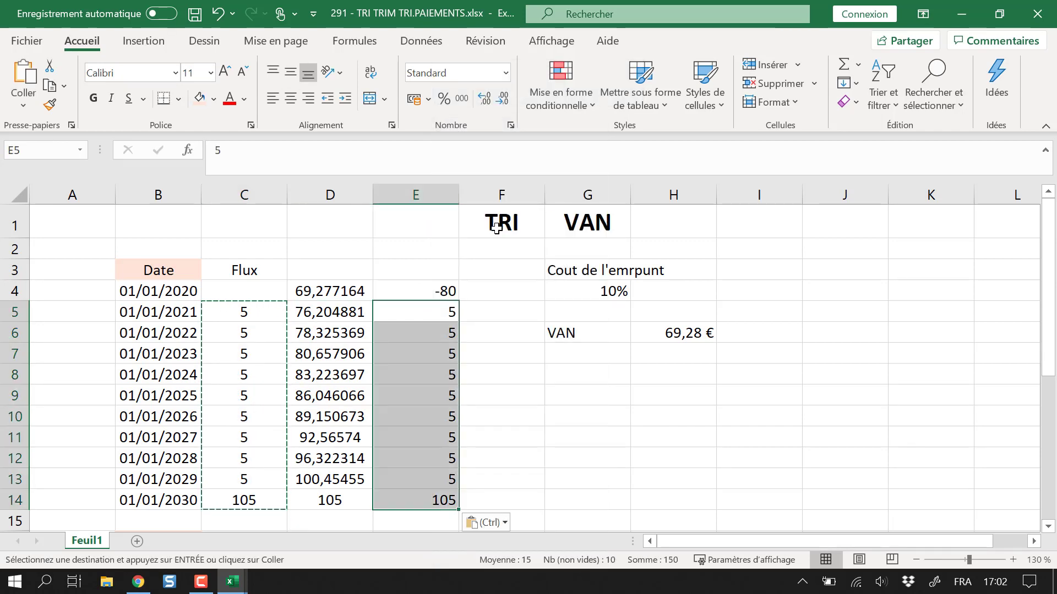
Head the new cash flow column with Flux in cell E3
{"action": "left_click", "coordinate": [421, 269]}
{"action": "type", "text": "F"}
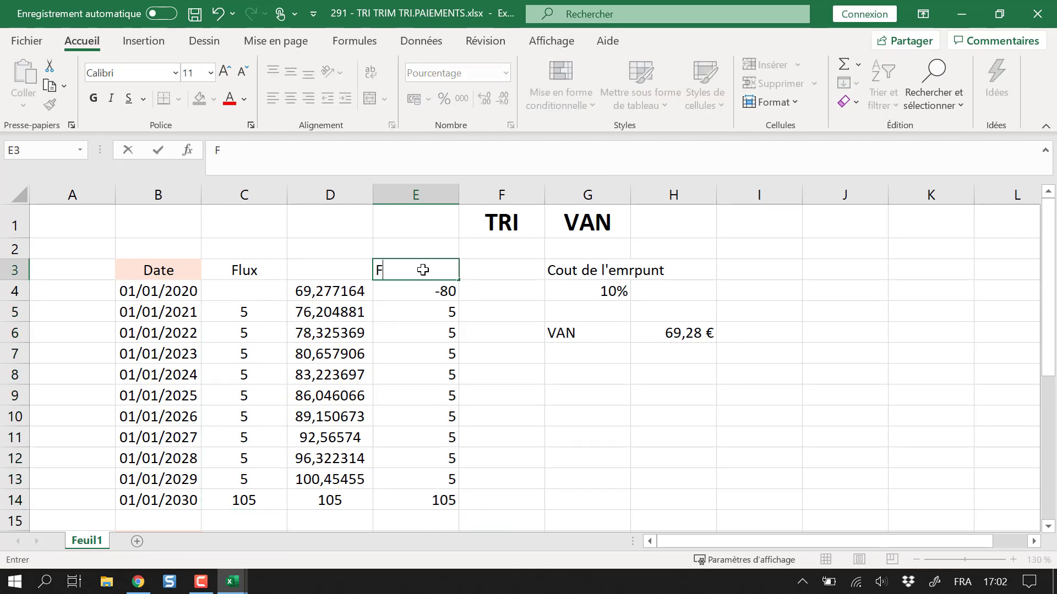
{"action": "type", "text": "lux"}
{"action": "key", "text": "Return"}
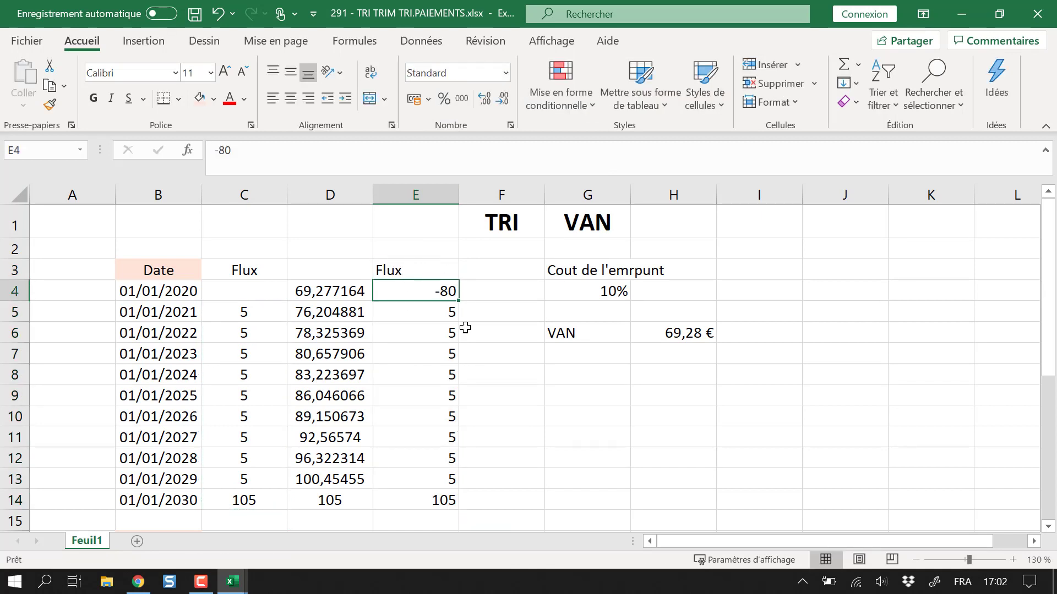
{"action": "left_click", "coordinate": [708, 444]}
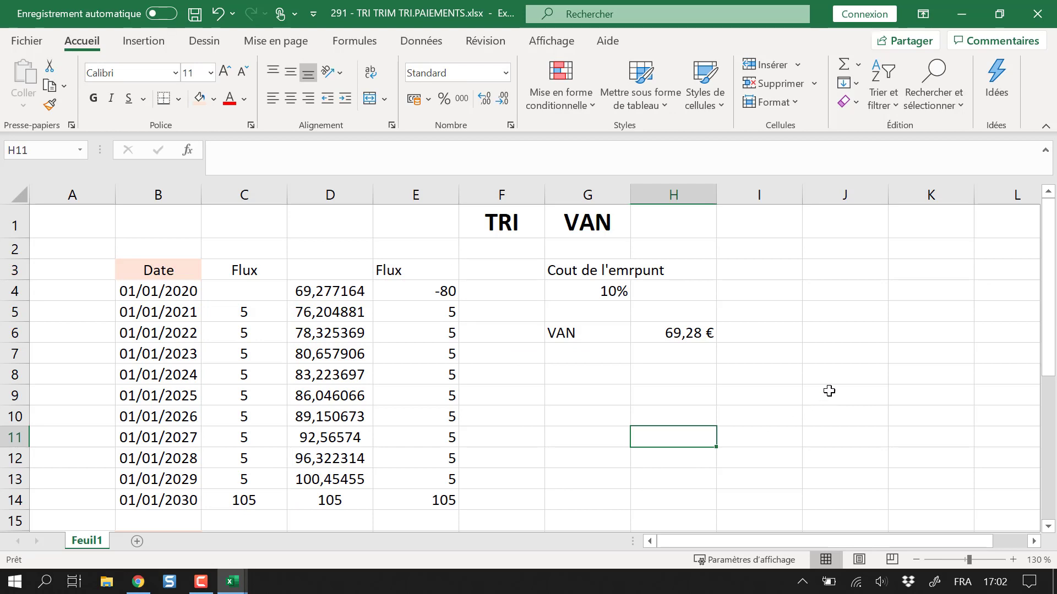
{"action": "left_click", "coordinate": [816, 354]}
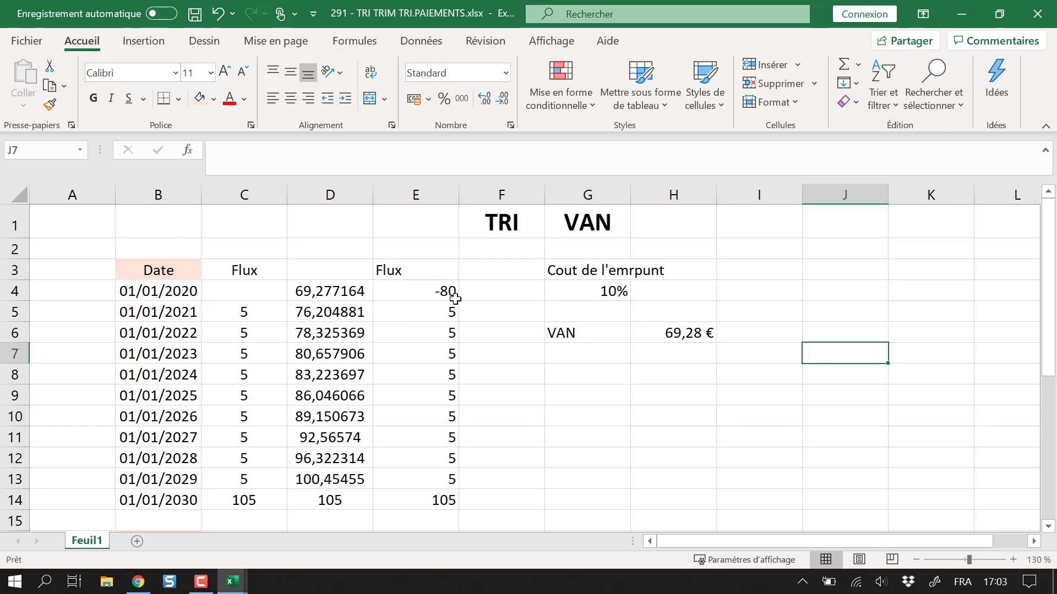
{"action": "left_click_drag", "start_coordinate": [443, 292], "coordinate": [444, 498]}
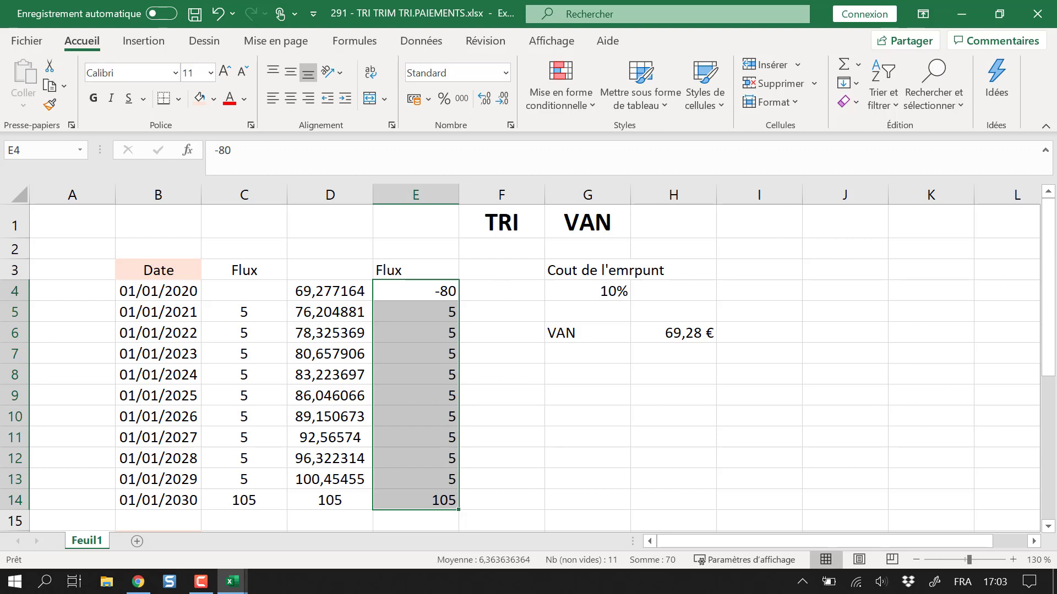
{"action": "left_click", "coordinate": [692, 424]}
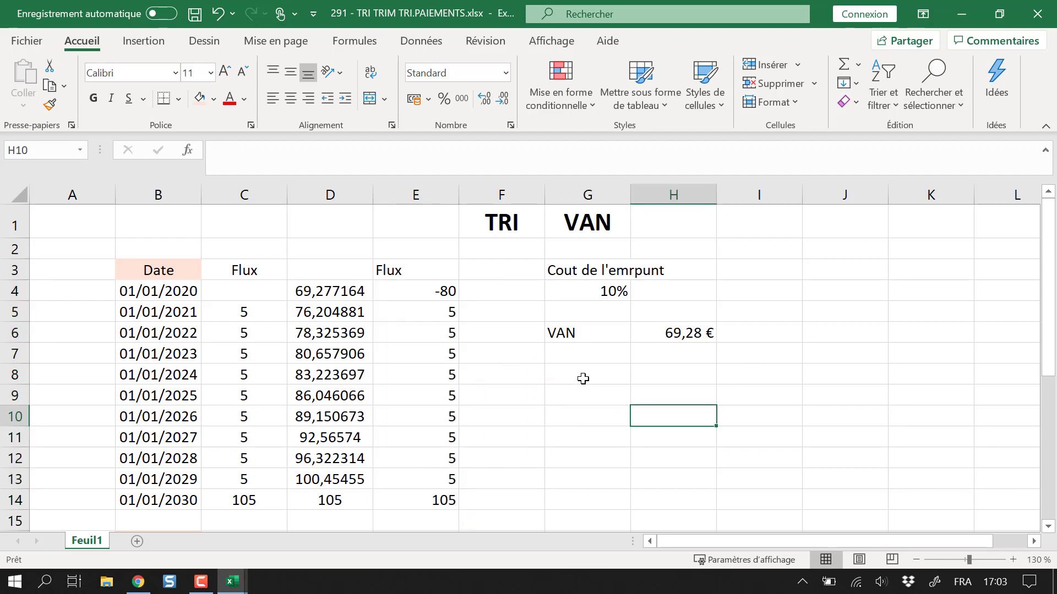
{"action": "left_click", "coordinate": [691, 380]}
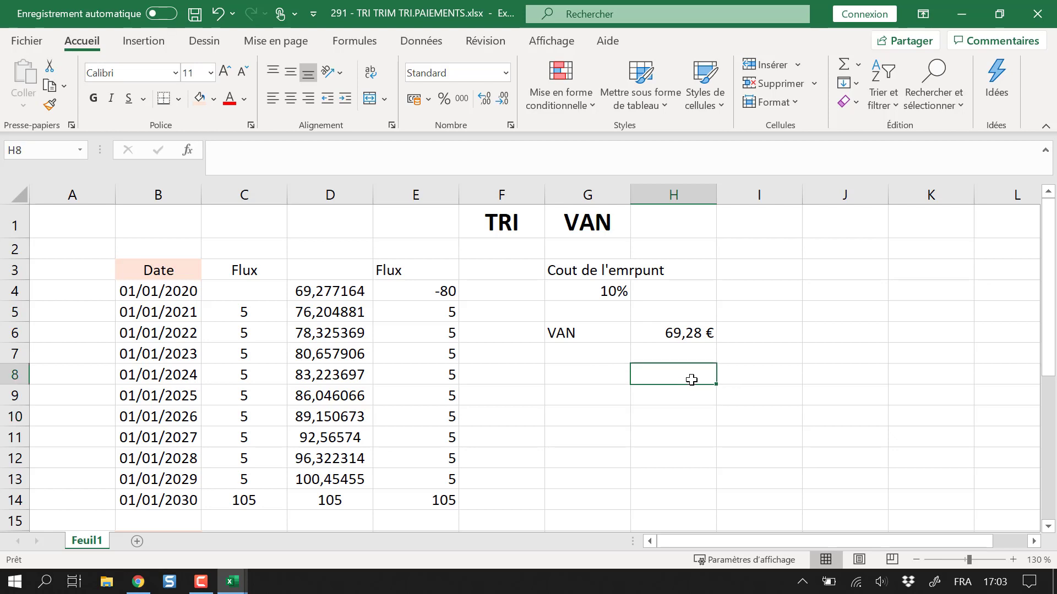
{"action": "left_click", "coordinate": [607, 376]}
{"action": "type", "text": "IR"}
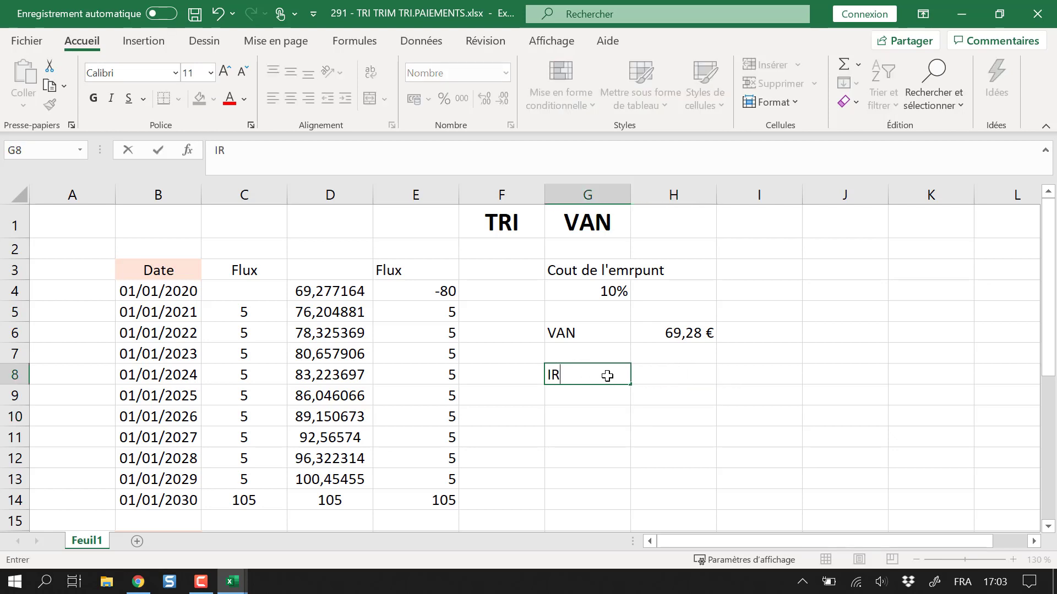
{"action": "key", "text": "BackSpace"}
{"action": "key", "text": "Escape"}
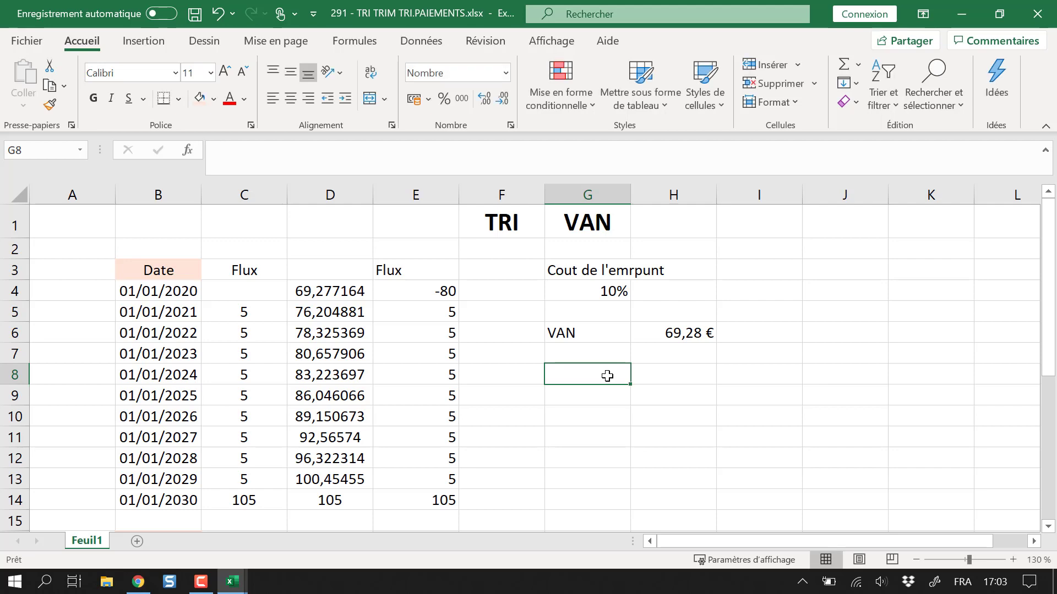
{"action": "type", "text": "=tri"}
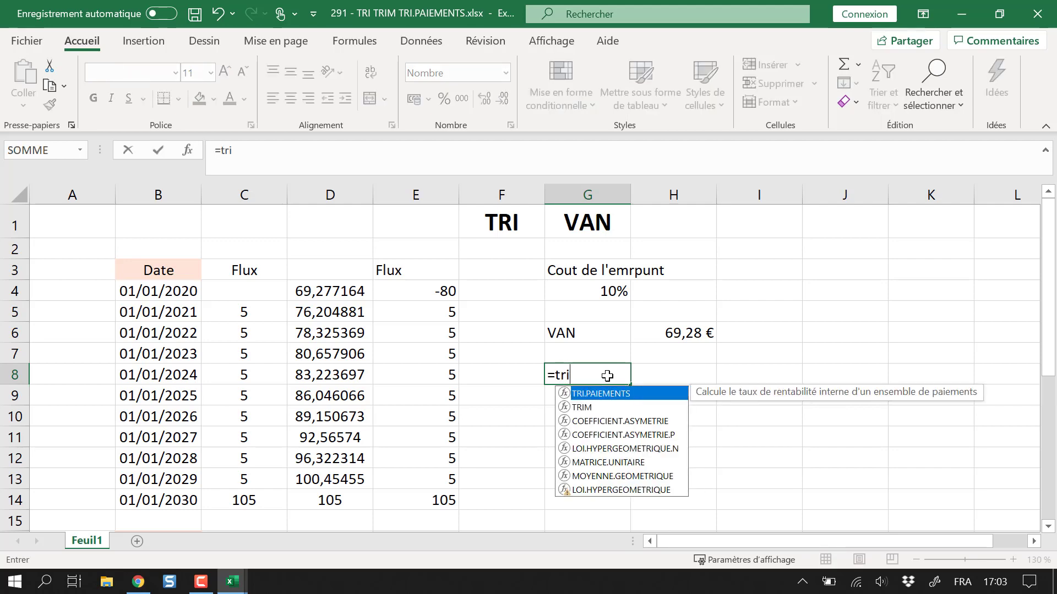
{"action": "key", "text": "Escape"}
Label cell G8 with TRI and calculate the internal rate of return beside it in H8 with =IRR(E4:E14)
{"action": "type", "text": "TRI"}
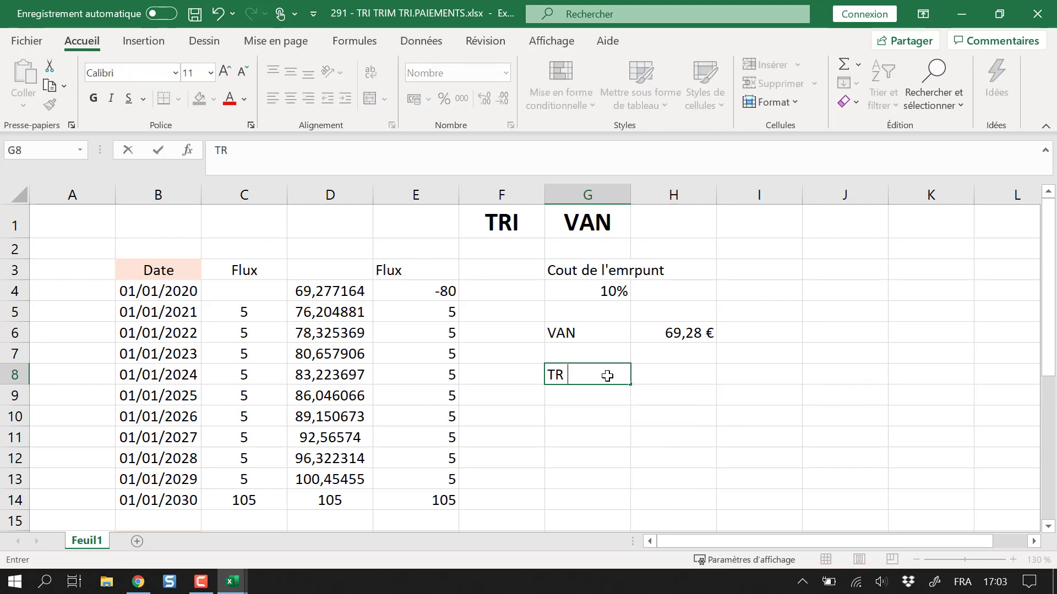
{"action": "key", "text": "Tab"}
{"action": "type", "text": "=tr"}
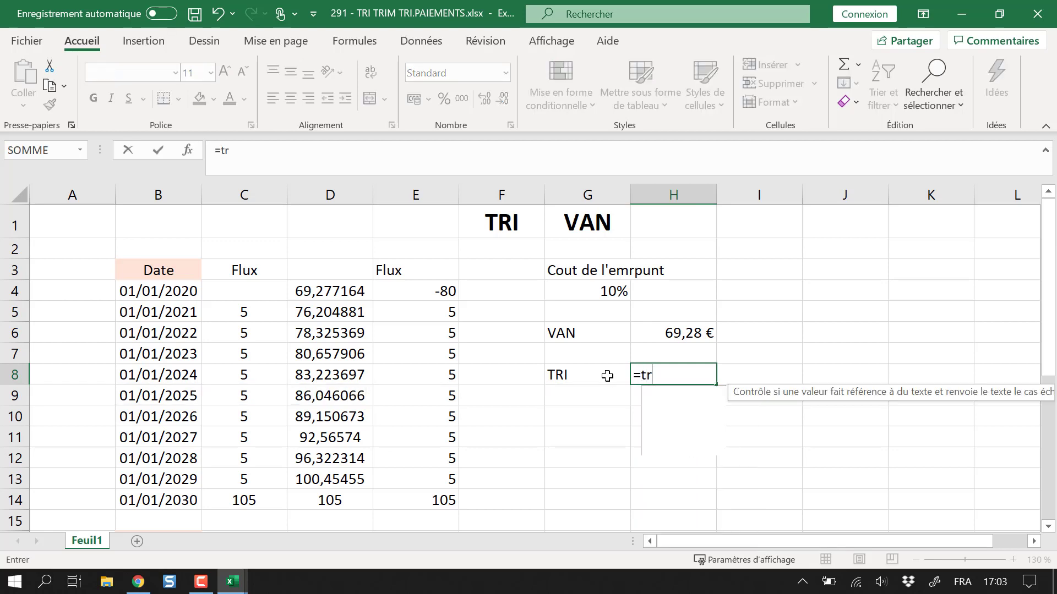
{"action": "type", "text": "i("}
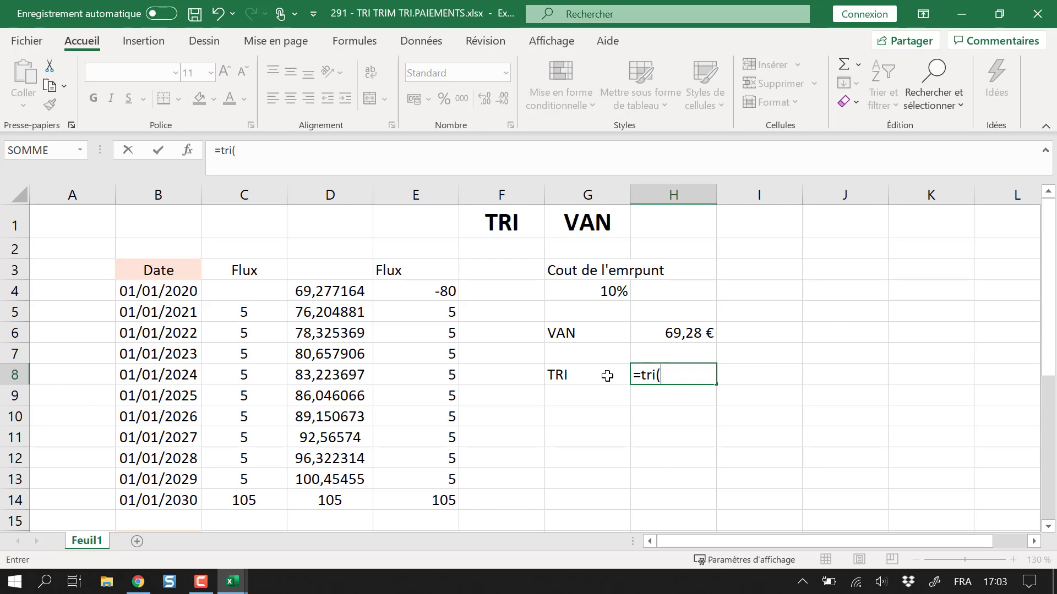
{"action": "key", "text": "BackSpace"}
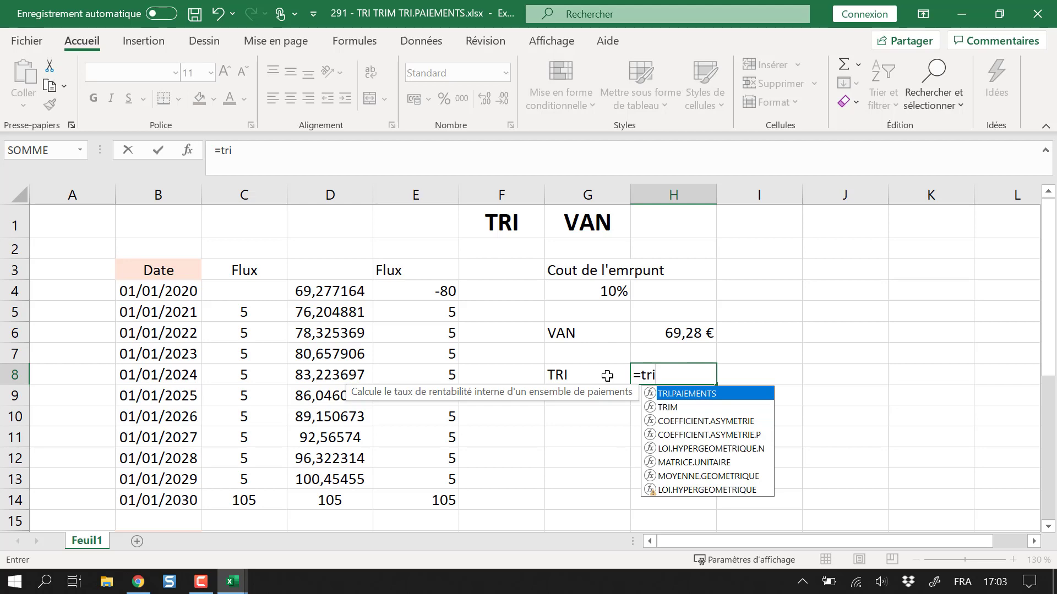
{"action": "key", "text": "BackSpace"}
{"action": "key", "text": "BackSpace"}
{"action": "key", "text": "BackSpace"}
{"action": "type", "text": "IRR"}
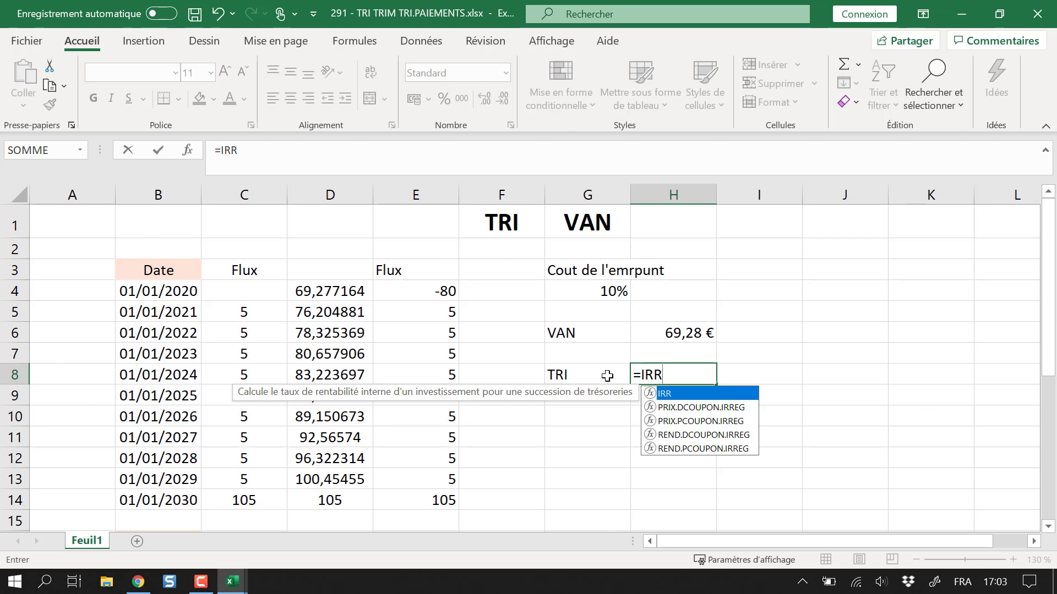
{"action": "type", "text": "("}
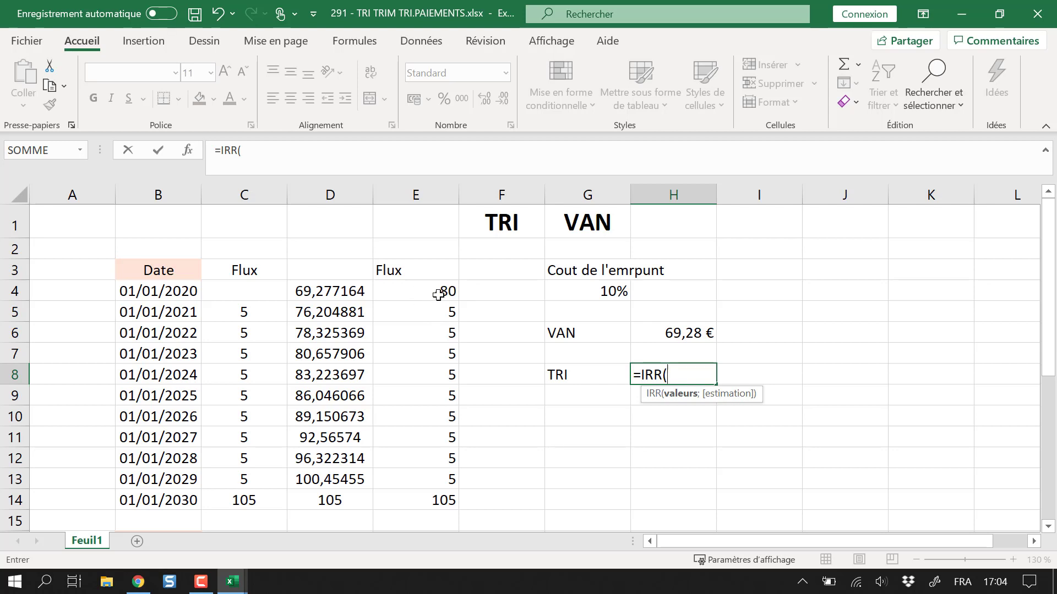
{"action": "left_click_drag", "start_coordinate": [438, 295], "coordinate": [440, 494]}
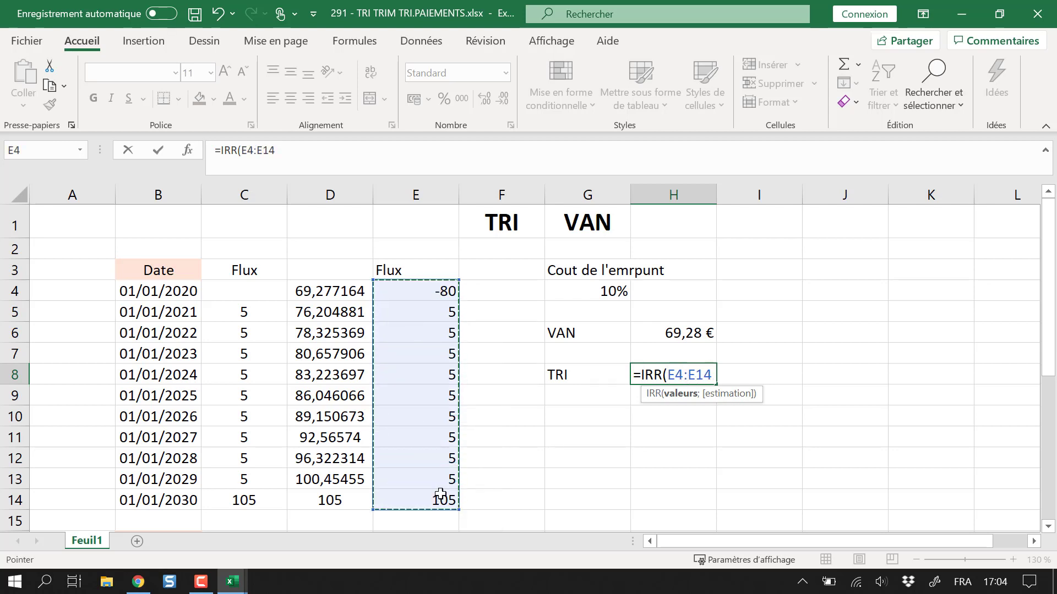
{"action": "type", "text": ")"}
{"action": "key", "text": "Return"}
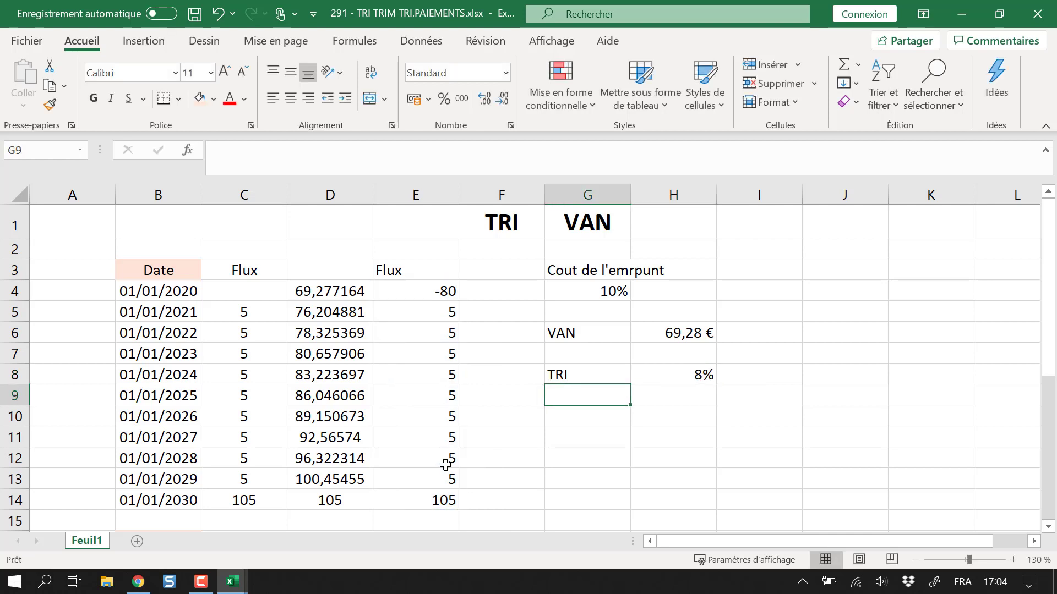
Display the rate in H8 with one decimal place and review it against the outlay and fluxes in E4:E14
{"action": "left_click", "coordinate": [707, 369]}
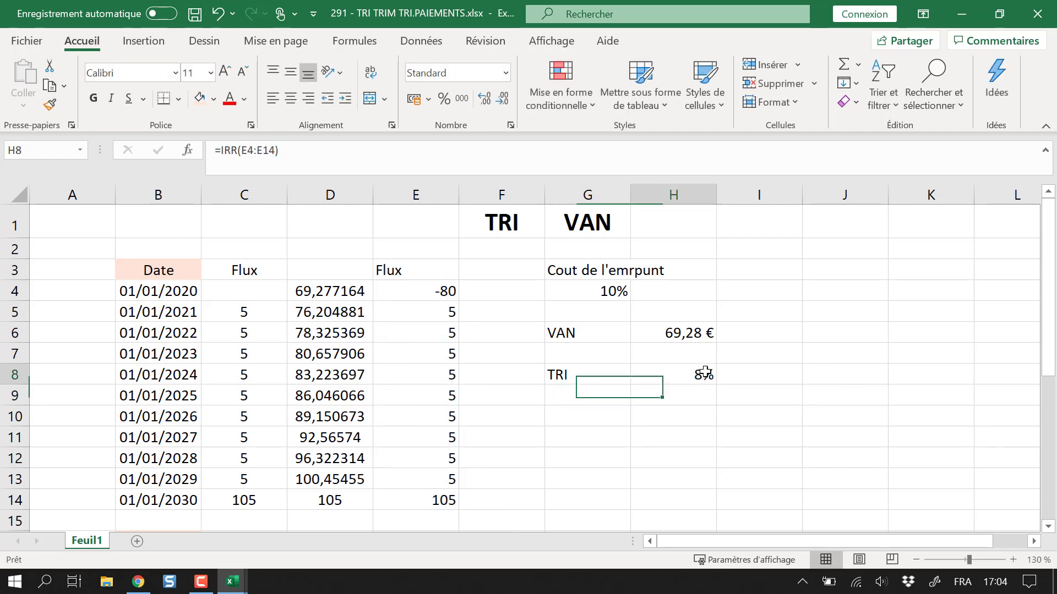
{"action": "left_click", "coordinate": [489, 103]}
{"action": "left_click", "coordinate": [414, 296]}
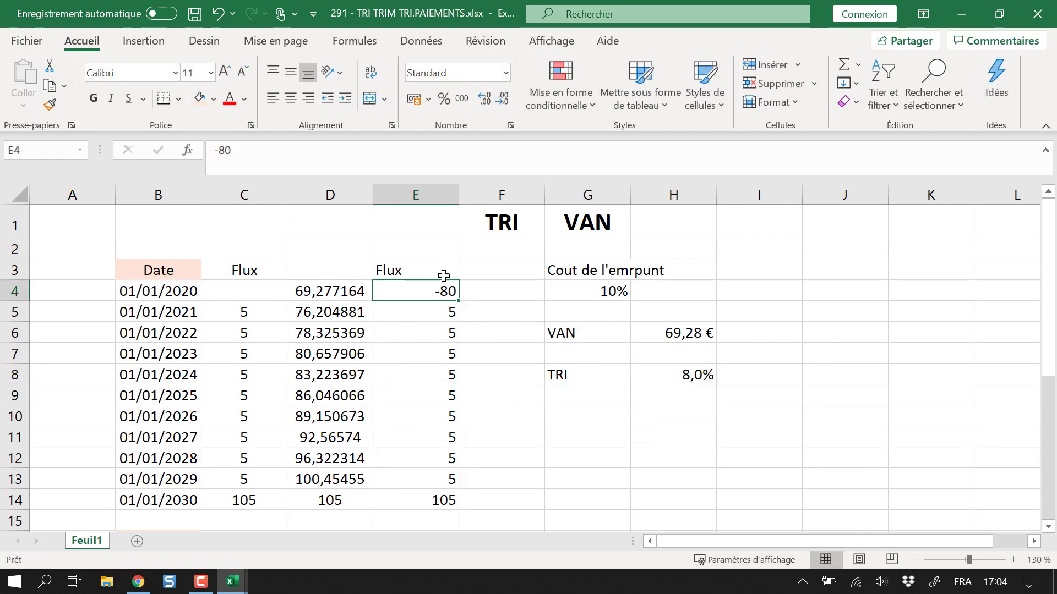
{"action": "left_click_drag", "start_coordinate": [443, 310], "coordinate": [447, 498]}
{"action": "left_click", "coordinate": [680, 378]}
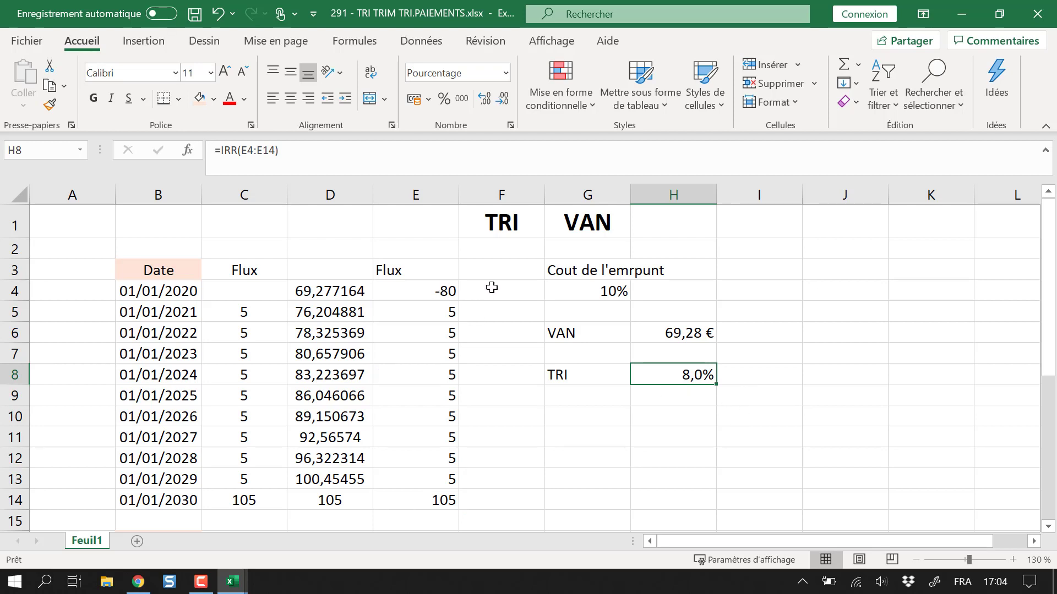
{"action": "left_click", "coordinate": [852, 292]}
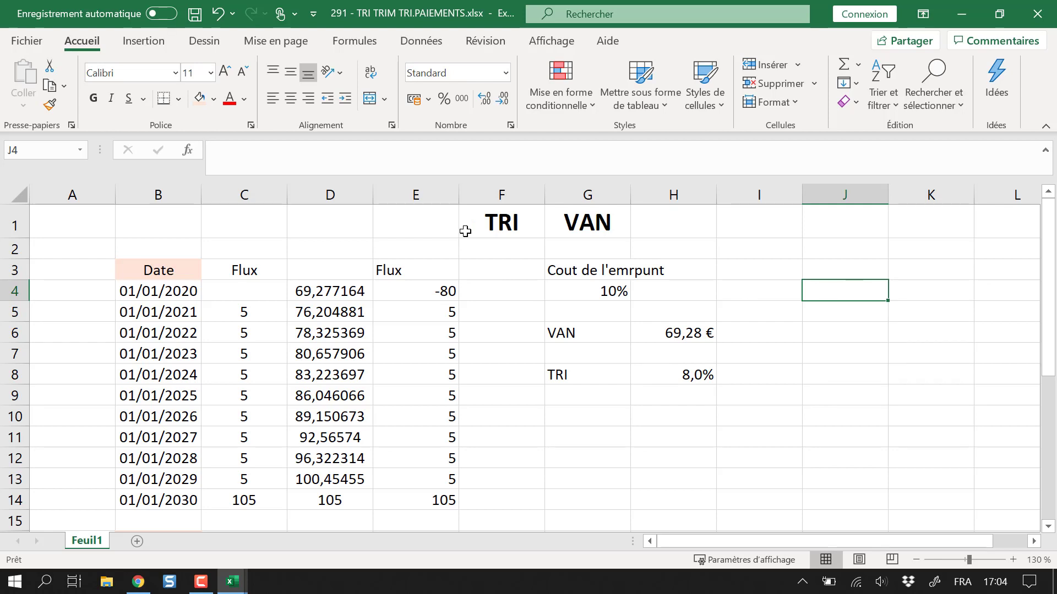
Insert an empty column before the outlay and flux column E, and head cell G3 with Cumul
{"action": "right_click", "coordinate": [412, 194]}
{"action": "left_click", "coordinate": [467, 332]}
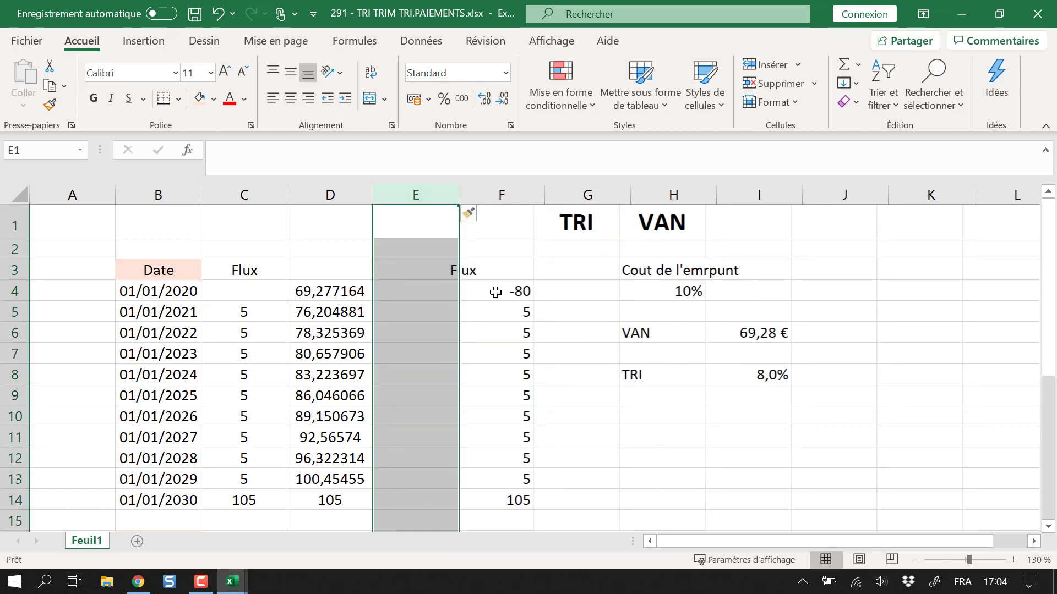
{"action": "left_click", "coordinate": [580, 269]}
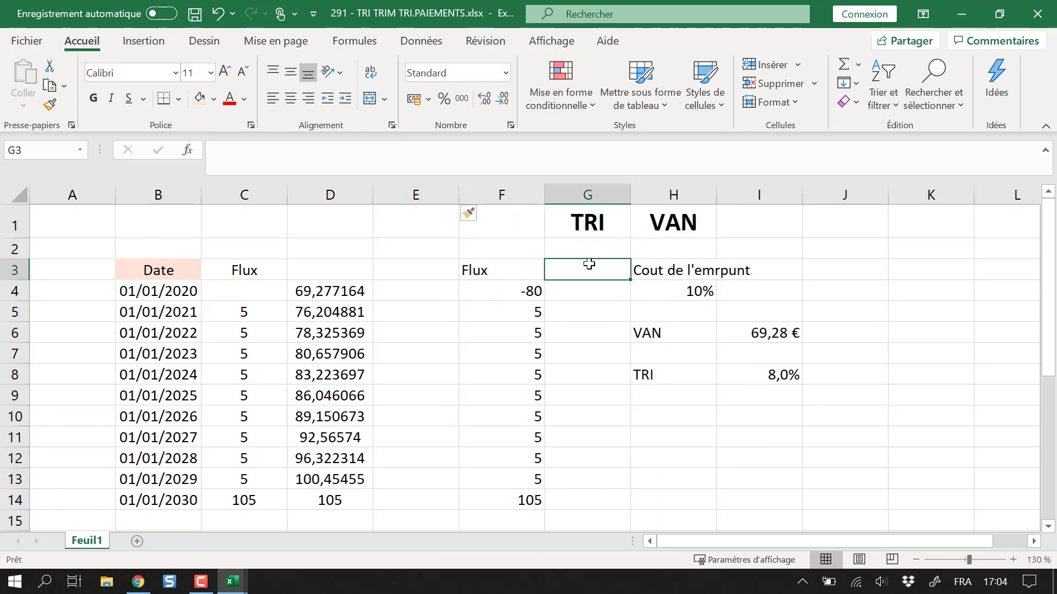
{"action": "type", "text": "Cumul"}
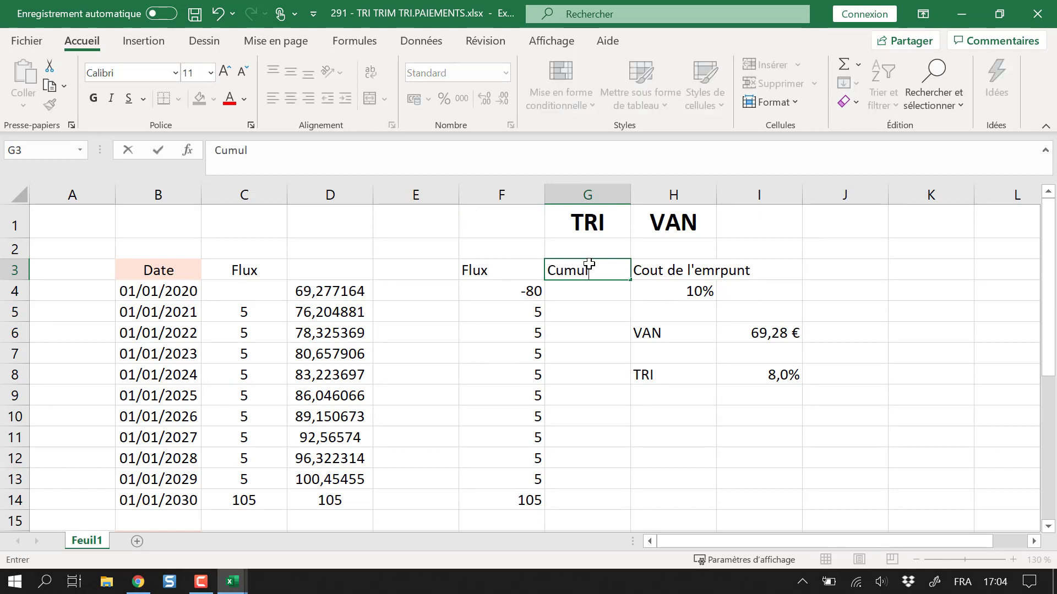
{"action": "key", "text": "Return"}
Start the cumulative balance in G4 with =F4 and centre the contents of F3:G14
{"action": "type", "text": "="}
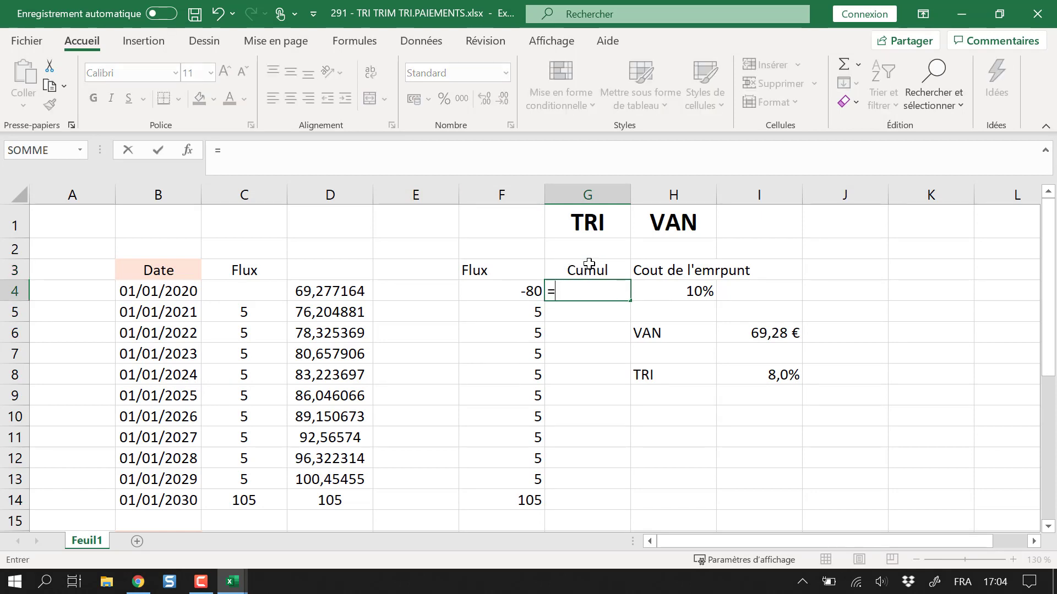
{"action": "key", "text": "Left"}
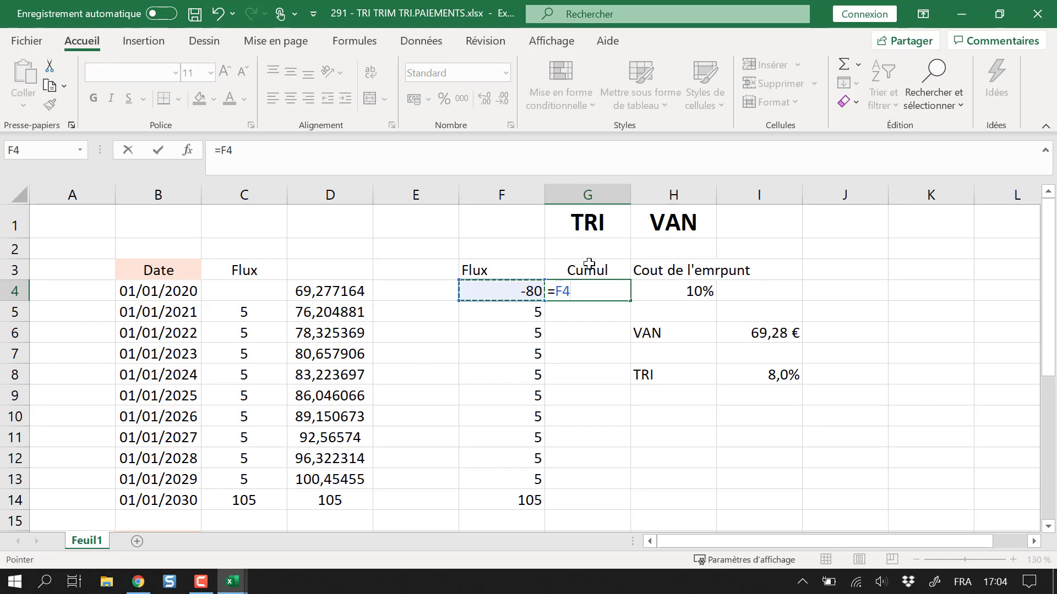
{"action": "key", "text": "Return"}
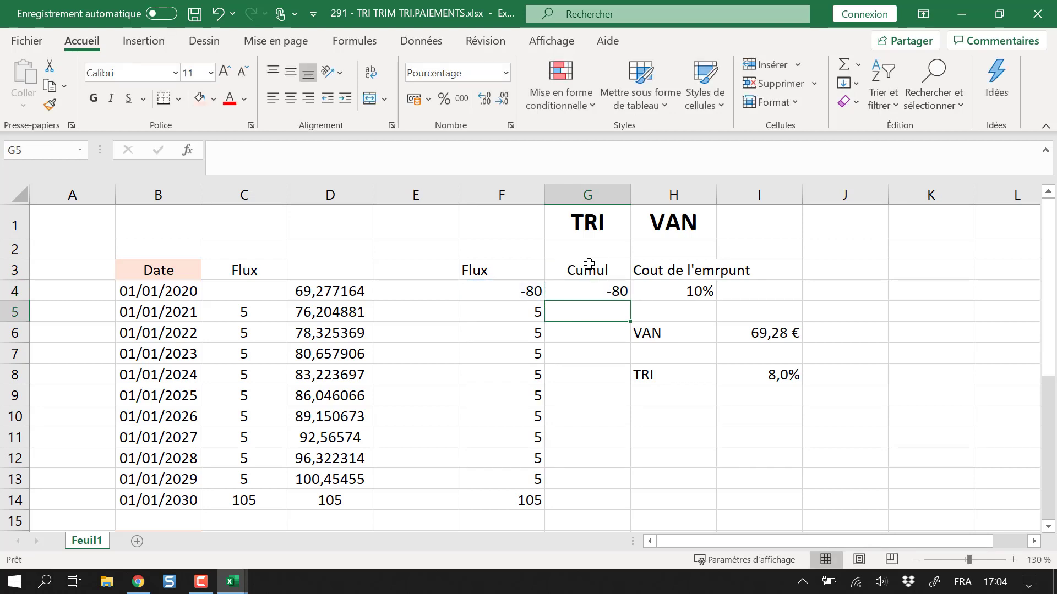
{"action": "left_click_drag", "start_coordinate": [514, 275], "coordinate": [567, 501]}
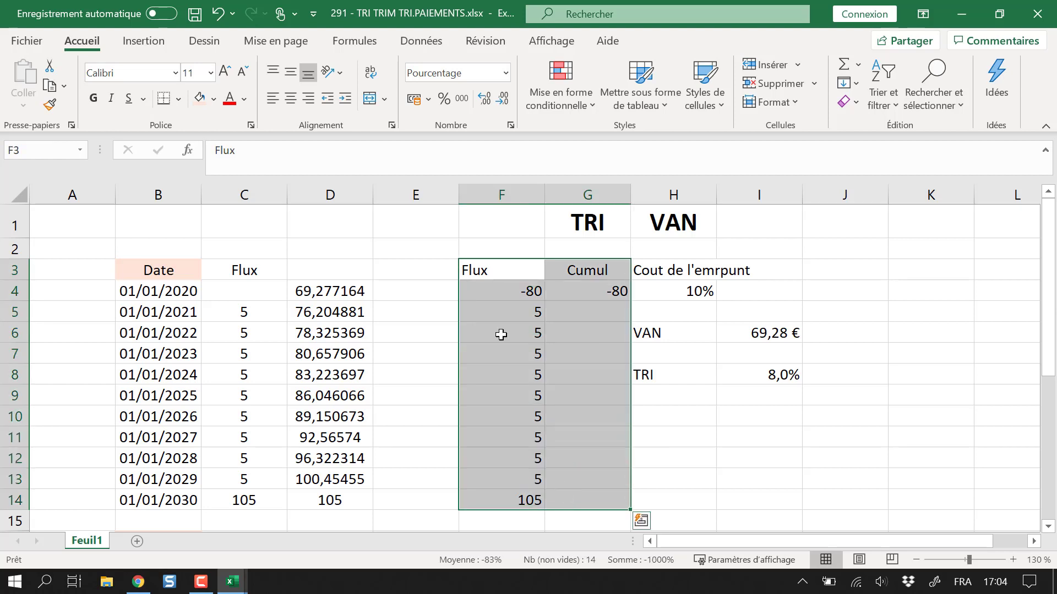
{"action": "left_click", "coordinate": [290, 98]}
Calculate the next cumulative balance in G5 with +F5+G4*(1+$I$8), locking the reference to the TRI rate
{"action": "left_click", "coordinate": [595, 318]}
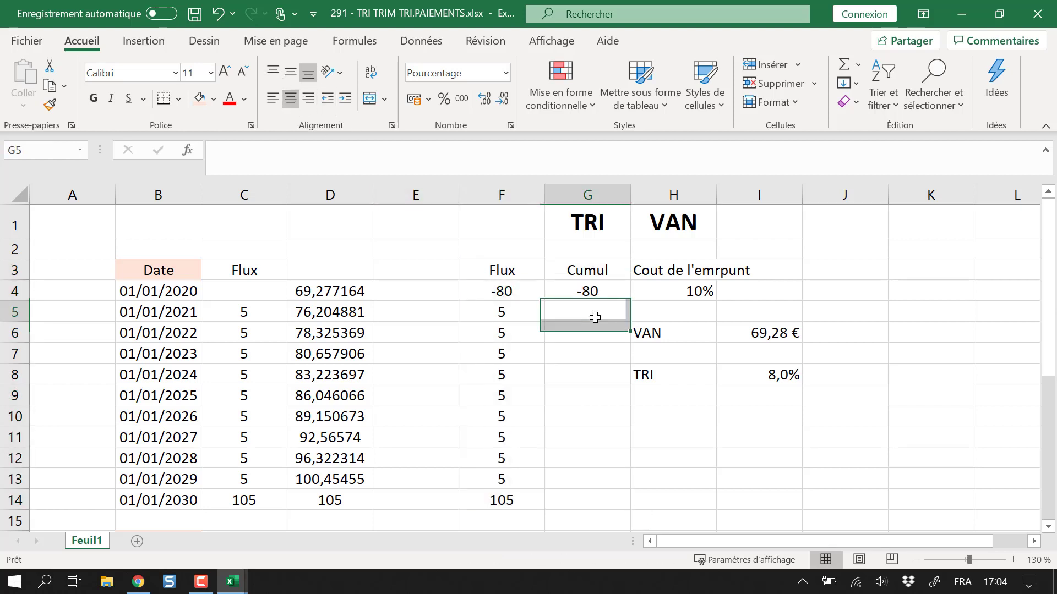
{"action": "type", "text": "+"}
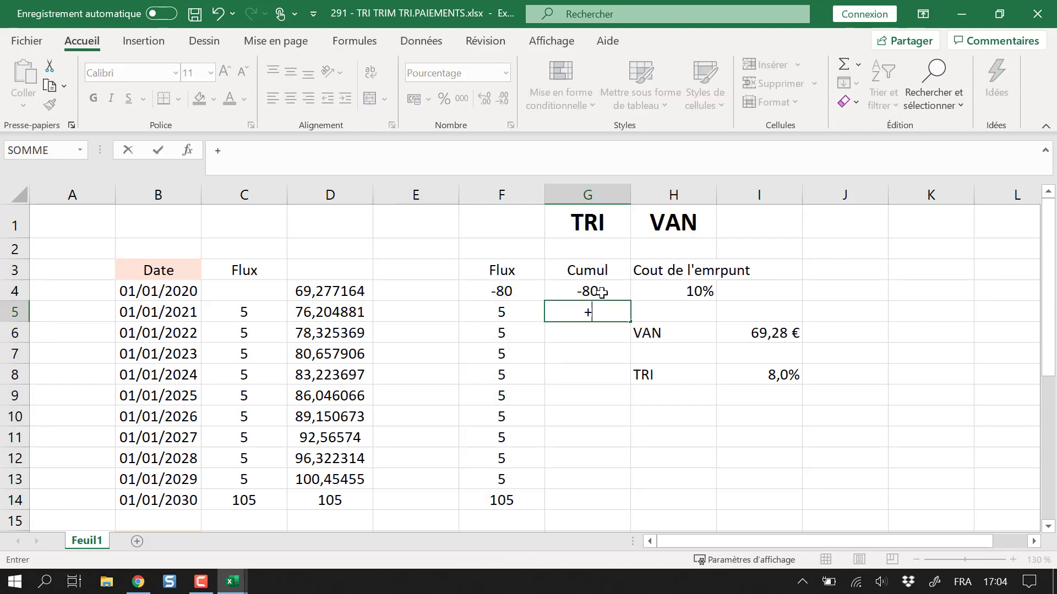
{"action": "key", "text": "Left"}
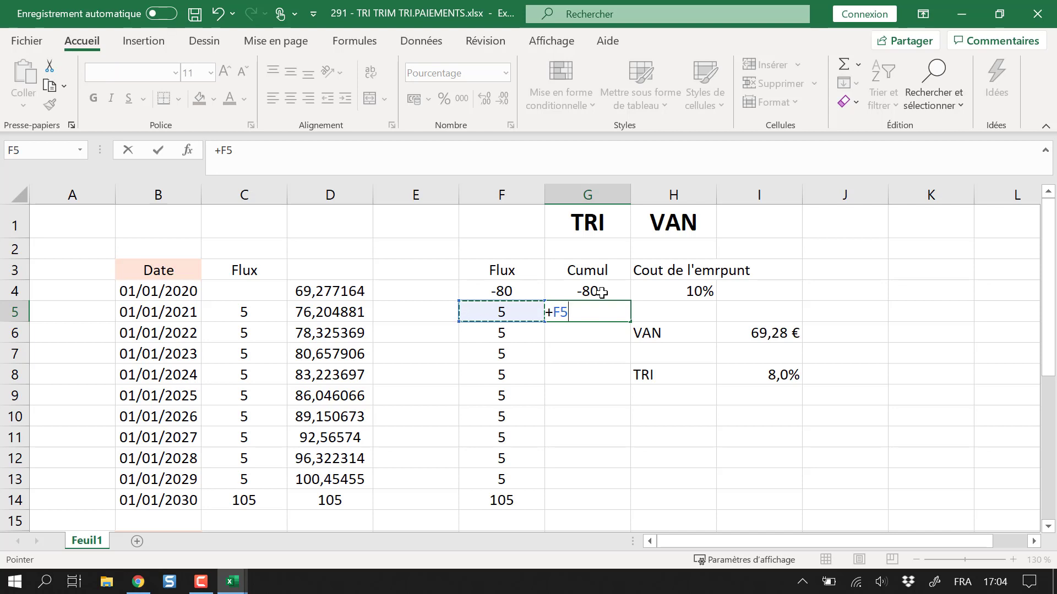
{"action": "type", "text": "+"}
{"action": "key", "text": "Up"}
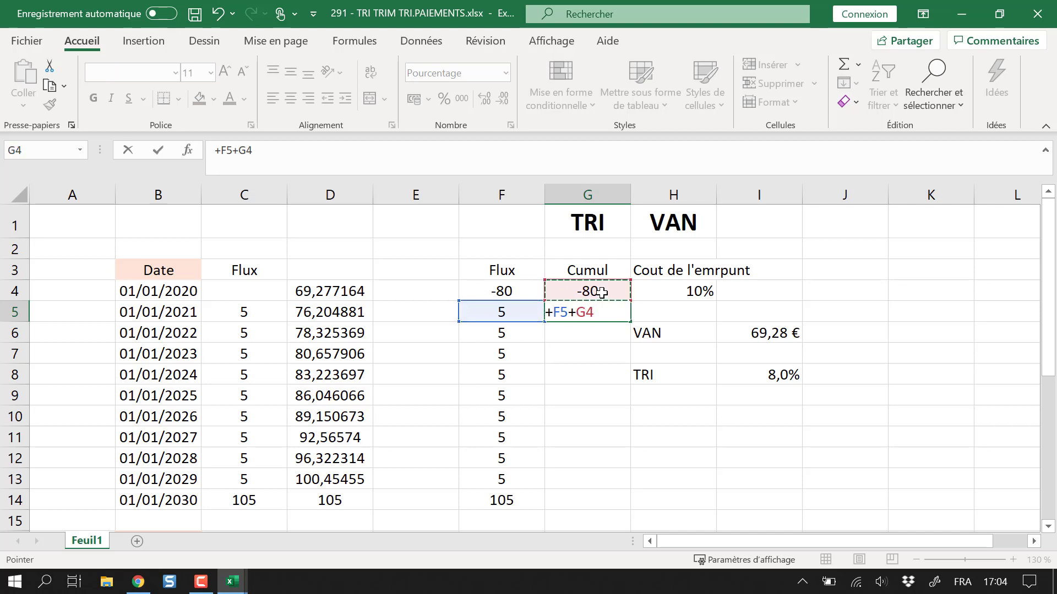
{"action": "type", "text": "*(1+"}
{"action": "key", "text": "Right"}
{"action": "key", "text": "Right"}
{"action": "key", "text": "Right"}
{"action": "key", "text": "Down"}
{"action": "key", "text": "Down"}
{"action": "key", "text": "Down"}
{"action": "key", "text": "Left"}
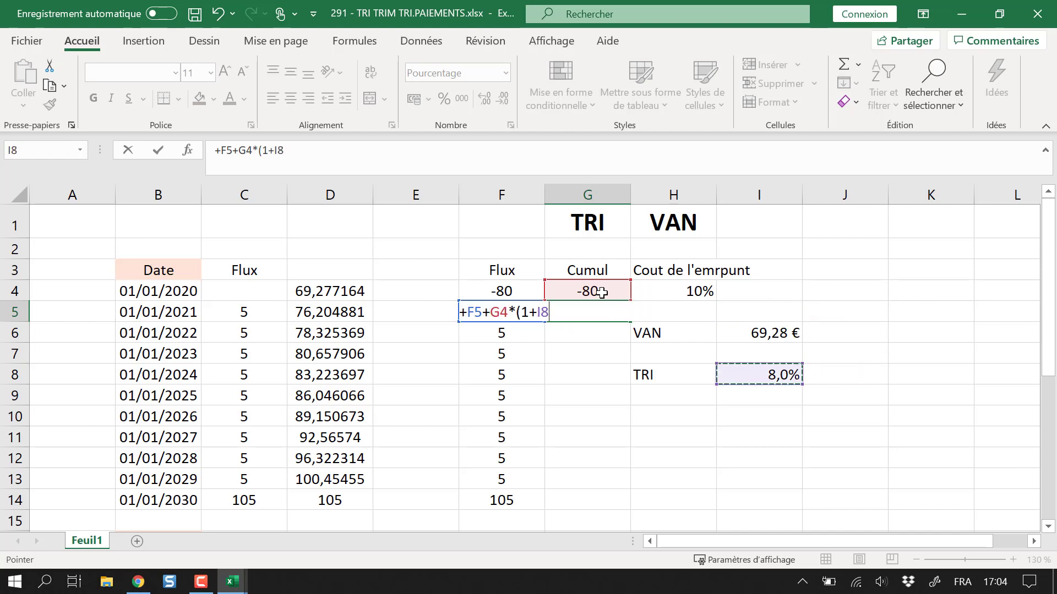
{"action": "key", "text": "F4"}
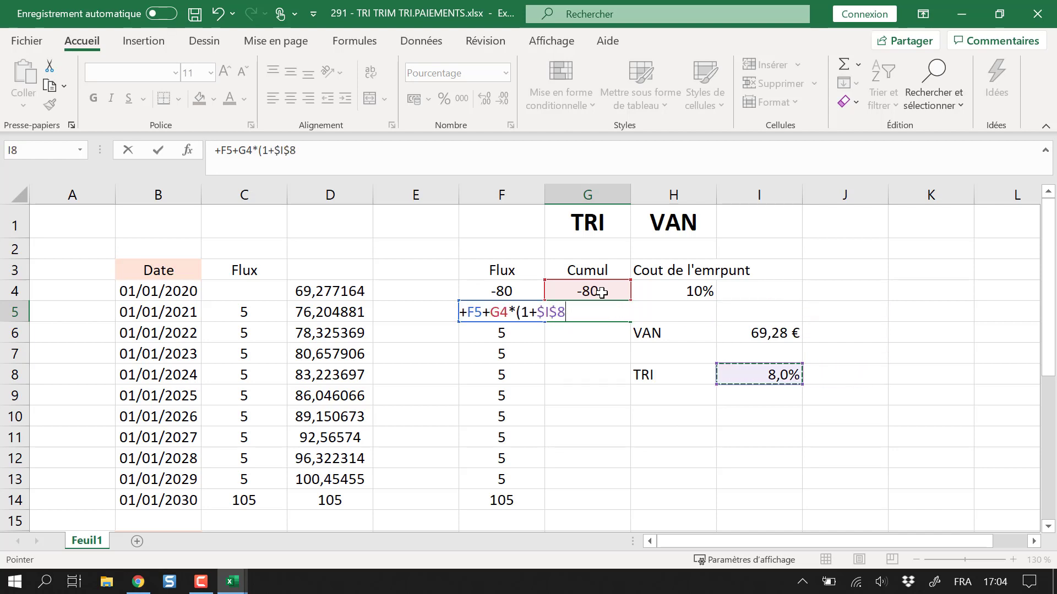
{"action": "type", "text": ")"}
{"action": "key", "text": "Return"}
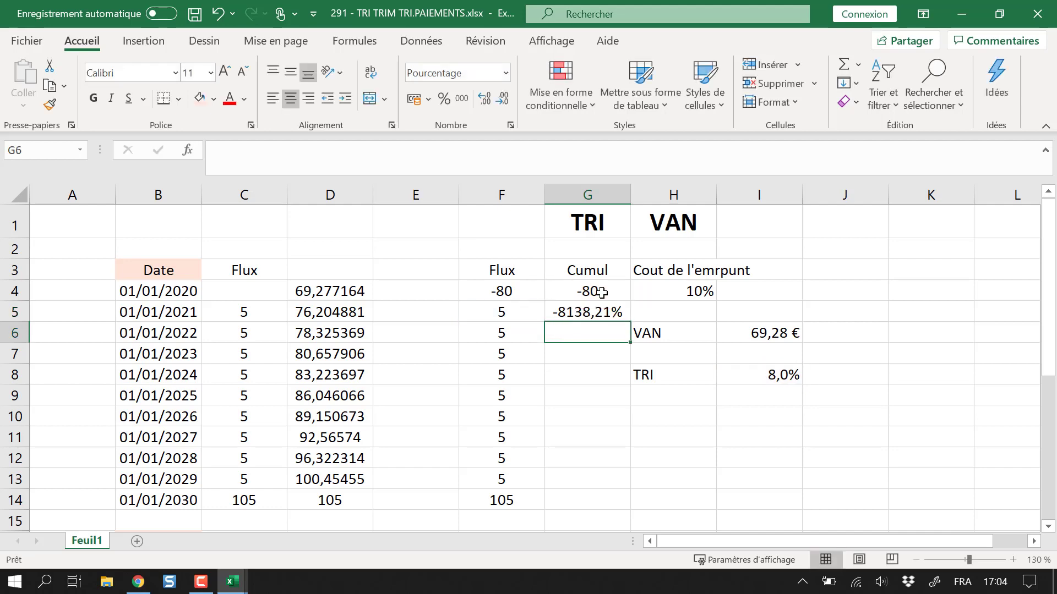
Format G5 as Nombre and fill its formula down to G14
{"action": "left_click", "coordinate": [600, 312]}
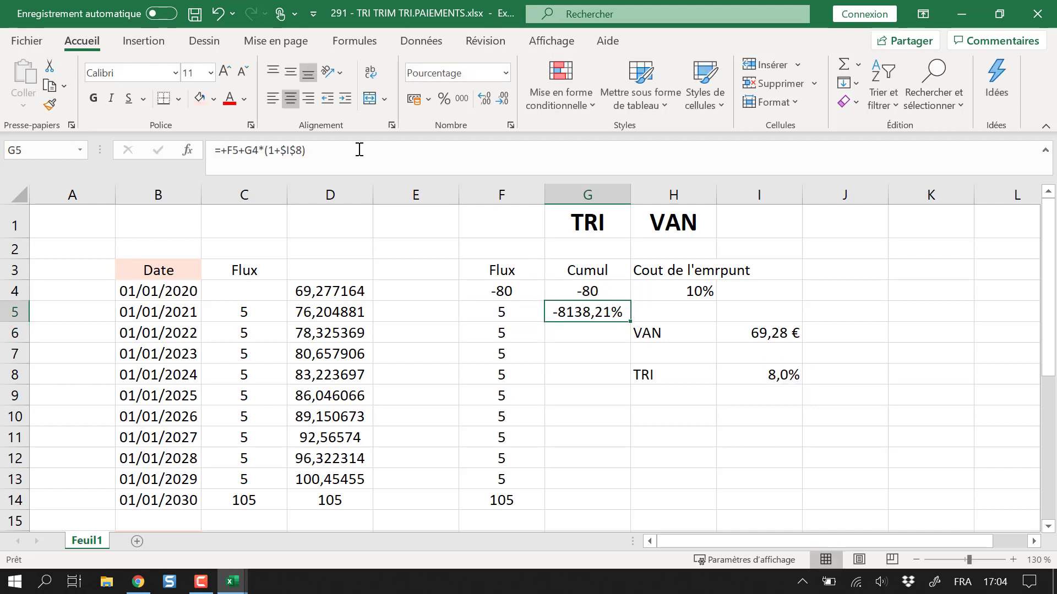
{"action": "left_click", "coordinate": [505, 73]}
{"action": "left_click", "coordinate": [462, 140]}
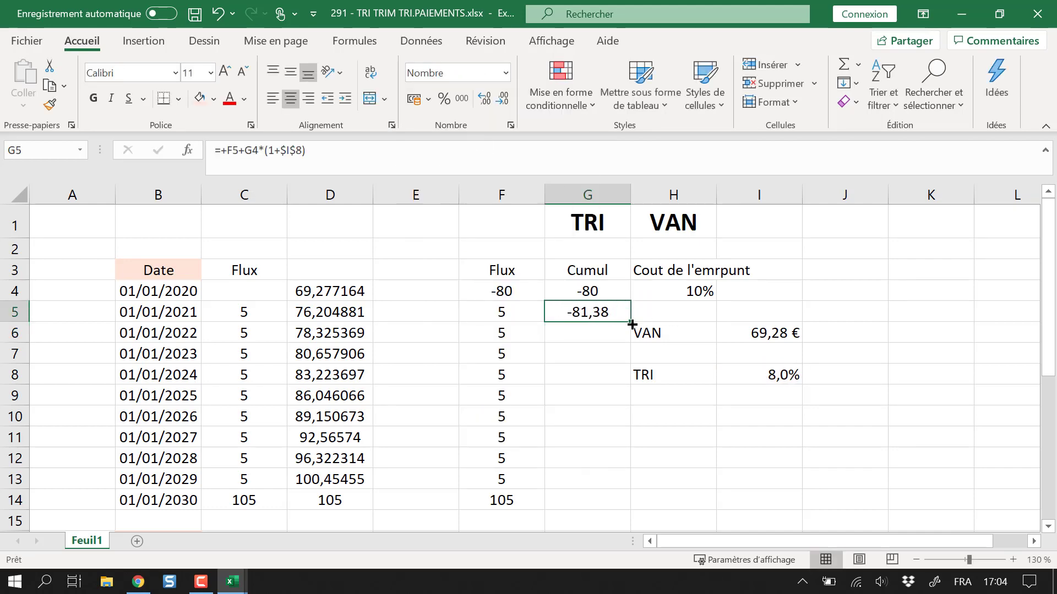
{"action": "left_click_drag", "start_coordinate": [632, 325], "coordinate": [611, 504]}
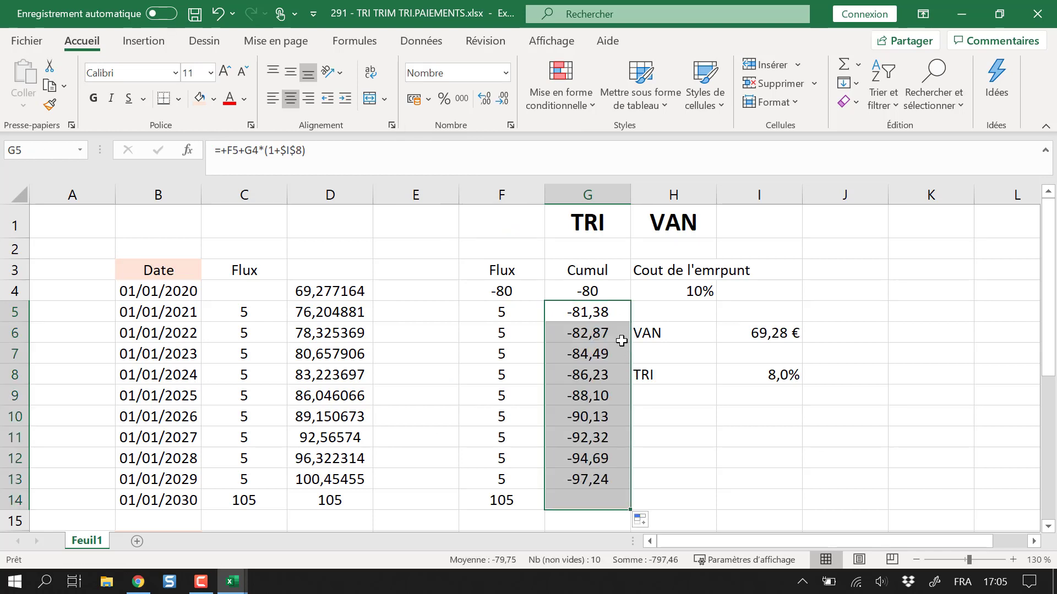
Examine the cumulative balances in G4:G14 and compare the TRI formula in I8 with the VAN.PAIEMENTS formula in I20
{"action": "left_click", "coordinate": [608, 310]}
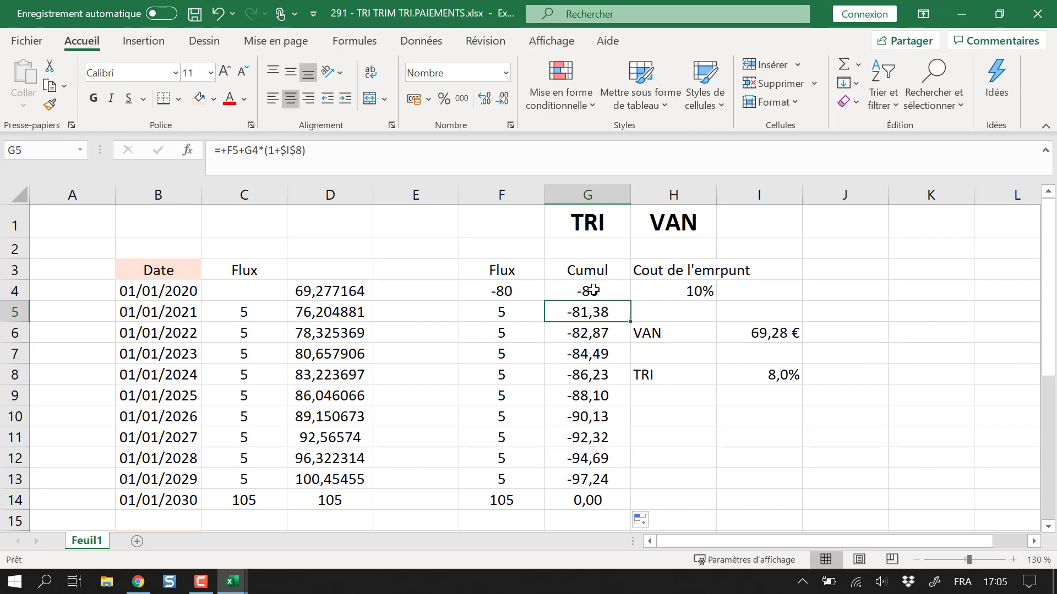
{"action": "left_click", "coordinate": [597, 290]}
{"action": "left_click", "coordinate": [588, 318]}
{"action": "left_click", "coordinate": [519, 452]}
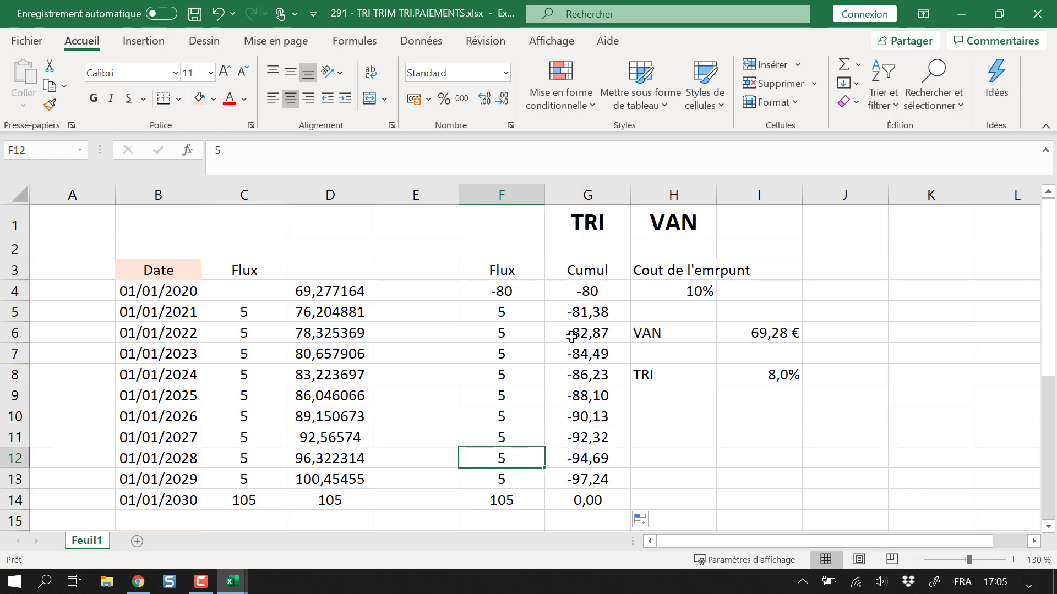
{"action": "left_click_drag", "start_coordinate": [585, 290], "coordinate": [588, 500]}
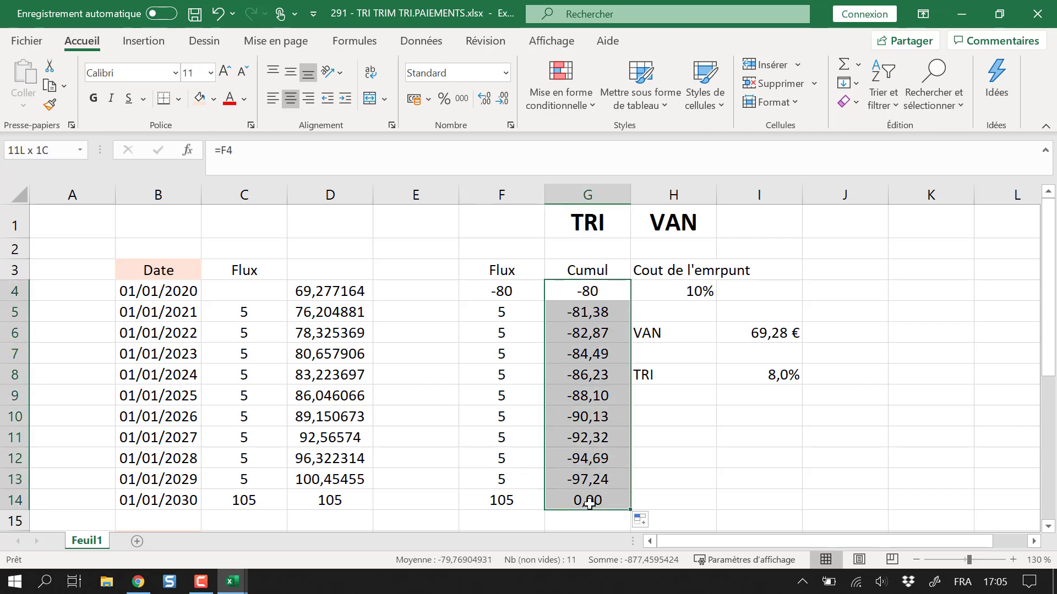
{"action": "left_click", "coordinate": [720, 460]}
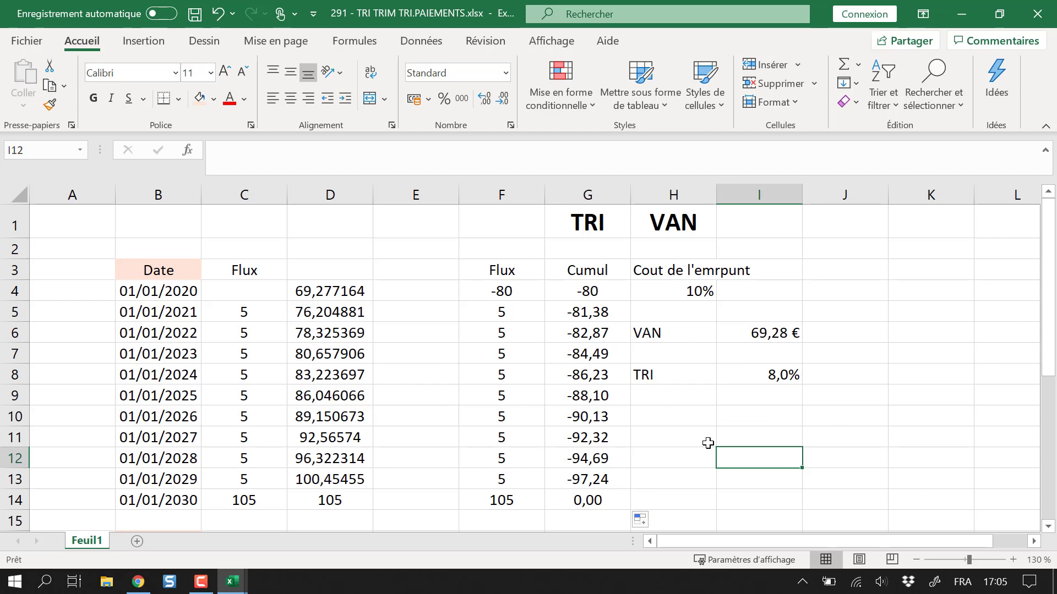
{"action": "left_click", "coordinate": [773, 380]}
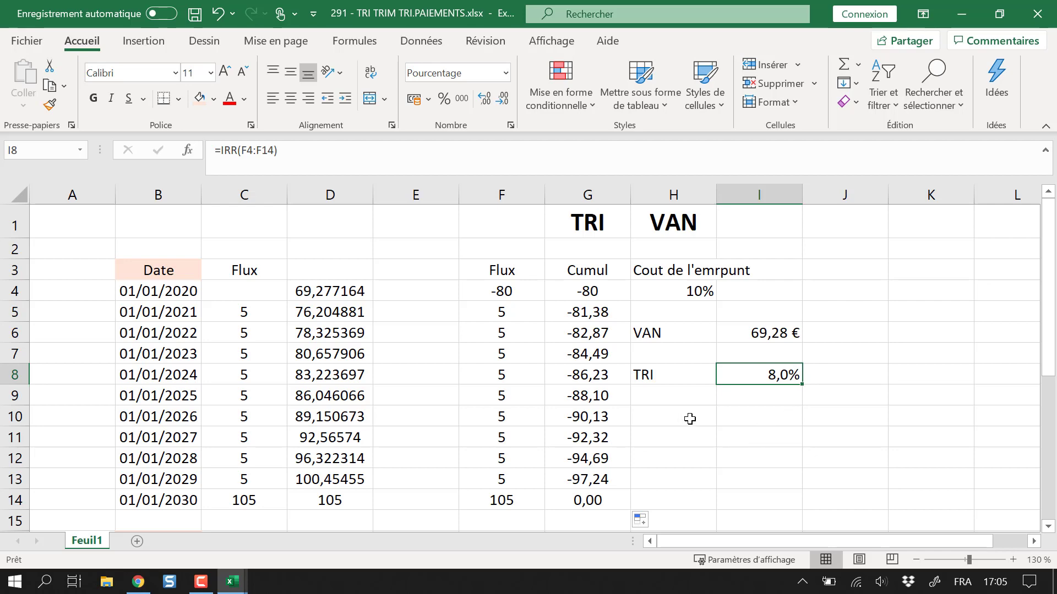
{"action": "left_click", "coordinate": [669, 330]}
{"action": "scroll", "coordinate": [758, 420], "scroll_direction": "down", "scroll_amount": 4}
{"action": "left_click", "coordinate": [751, 369]}
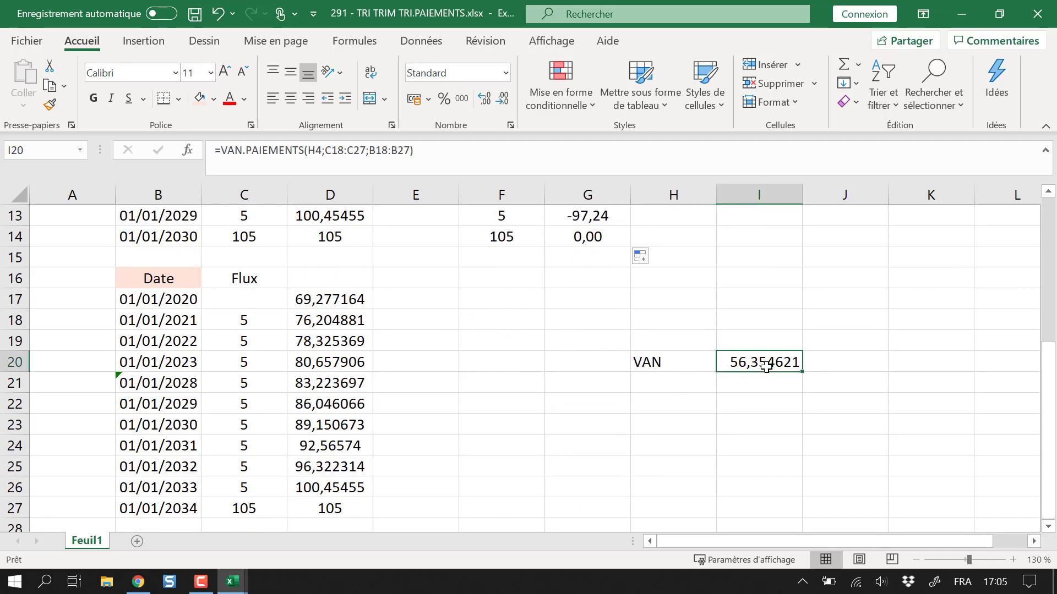
{"action": "scroll", "coordinate": [739, 380], "scroll_direction": "up", "scroll_amount": 4}
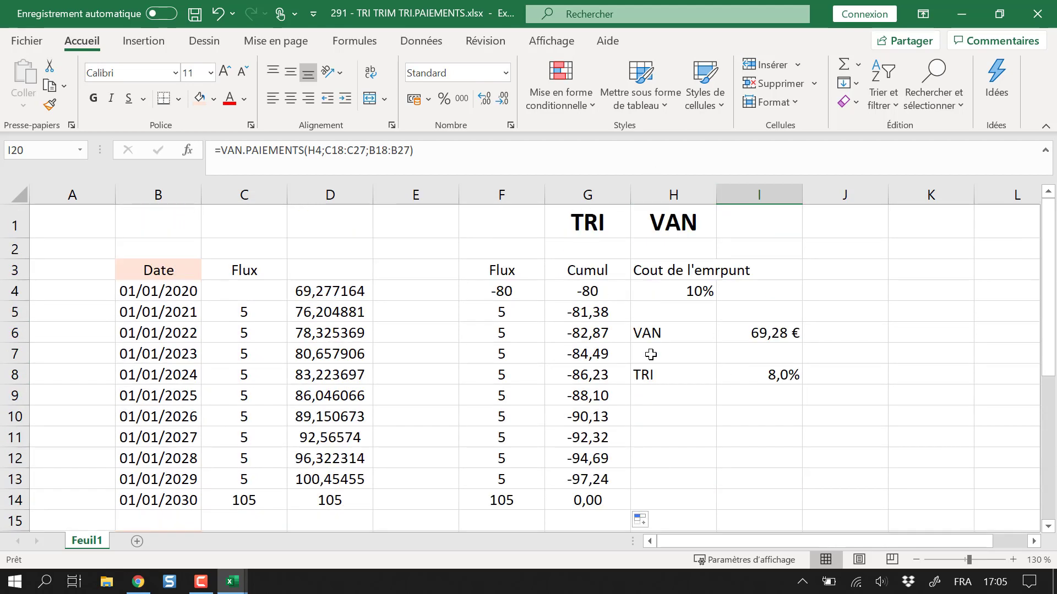
{"action": "left_click", "coordinate": [687, 416]}
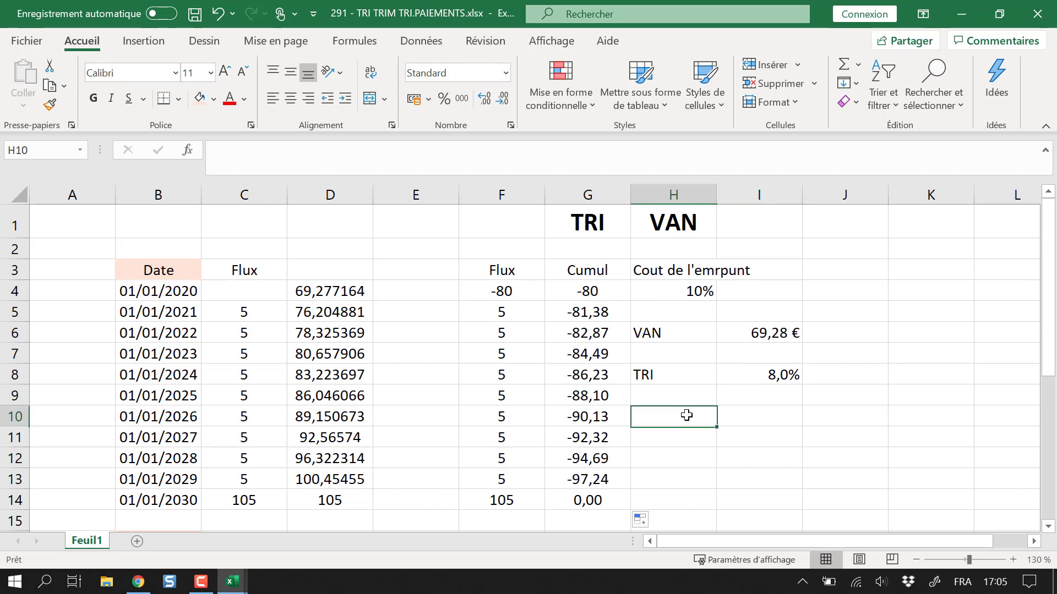
Label cell H22 with TRI, below the VAN of the second dated flux table
{"action": "scroll", "coordinate": [680, 440], "scroll_direction": "down", "scroll_amount": 3}
{"action": "left_click", "coordinate": [671, 462]}
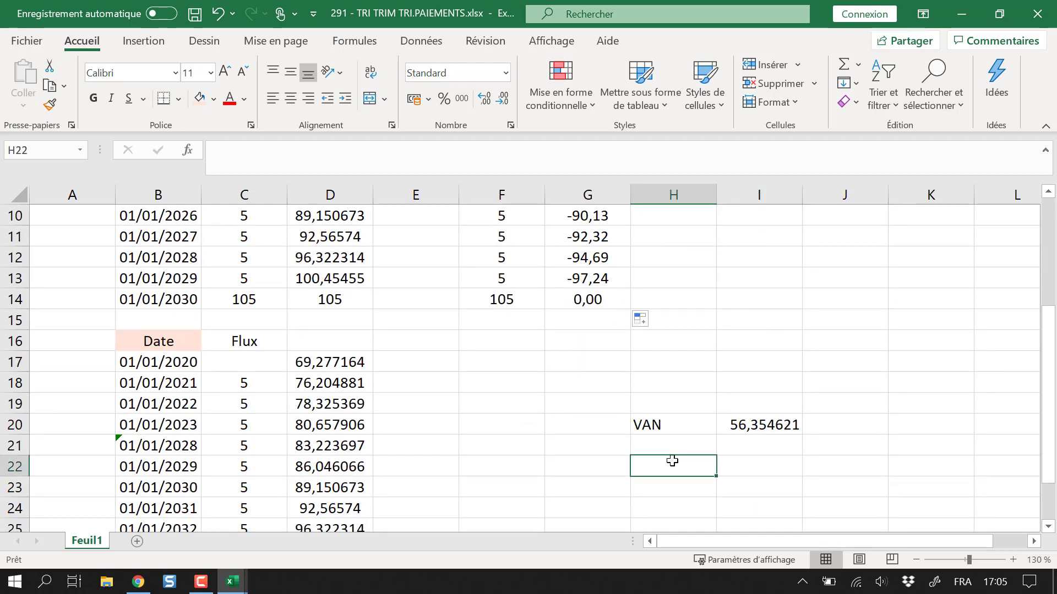
{"action": "type", "text": "TRI"}
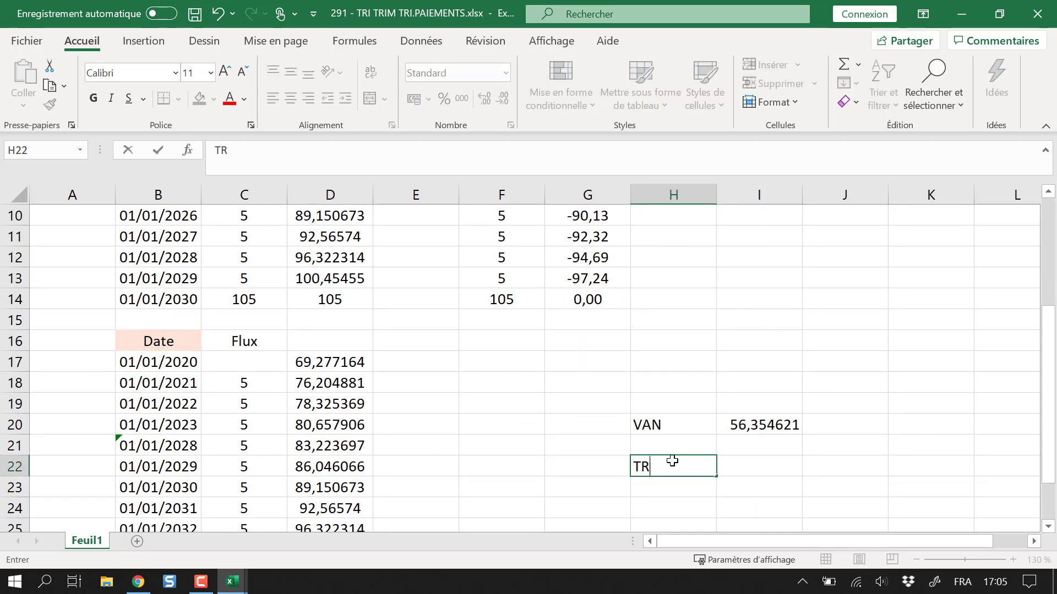
{"action": "key", "text": "BackSpace"}
{"action": "key", "text": "BackSpace"}
{"action": "type", "text": "TRI"}
{"action": "key", "text": "Tab"}
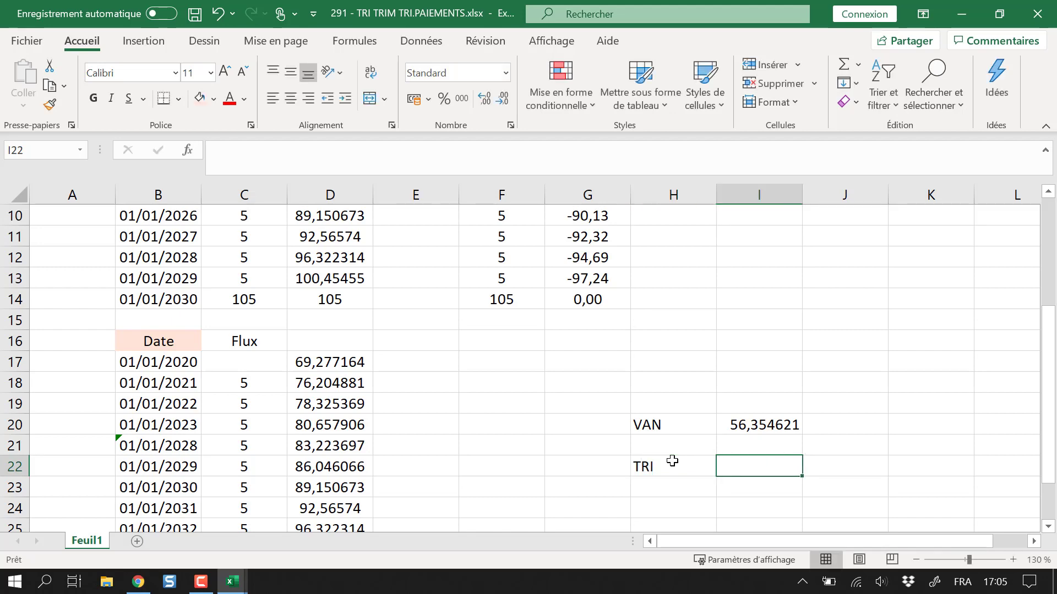
{"action": "type", "text": "=TRI.PAI"}
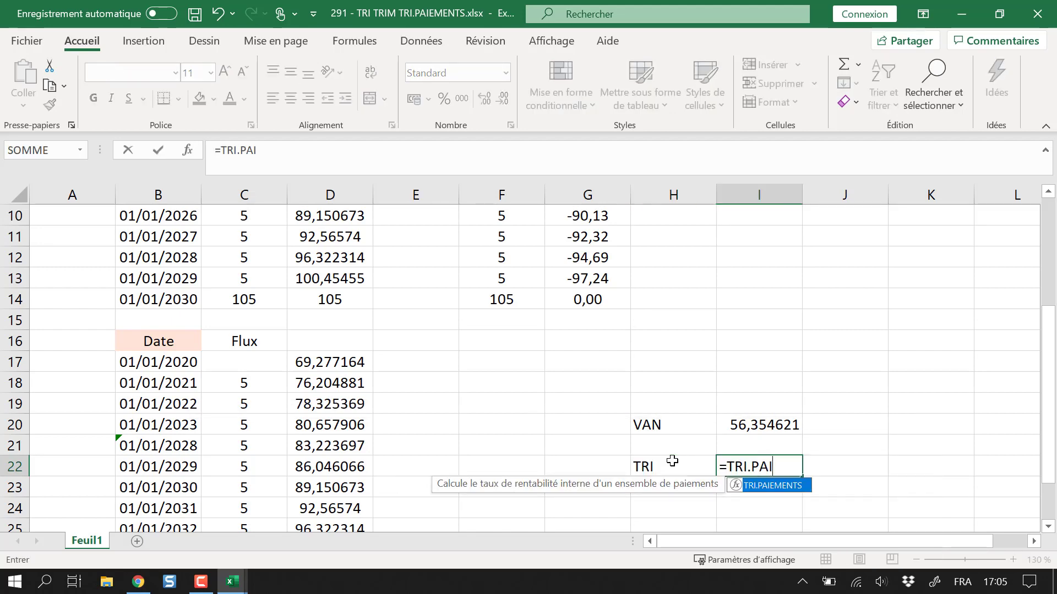
{"action": "key", "text": "Tab"}
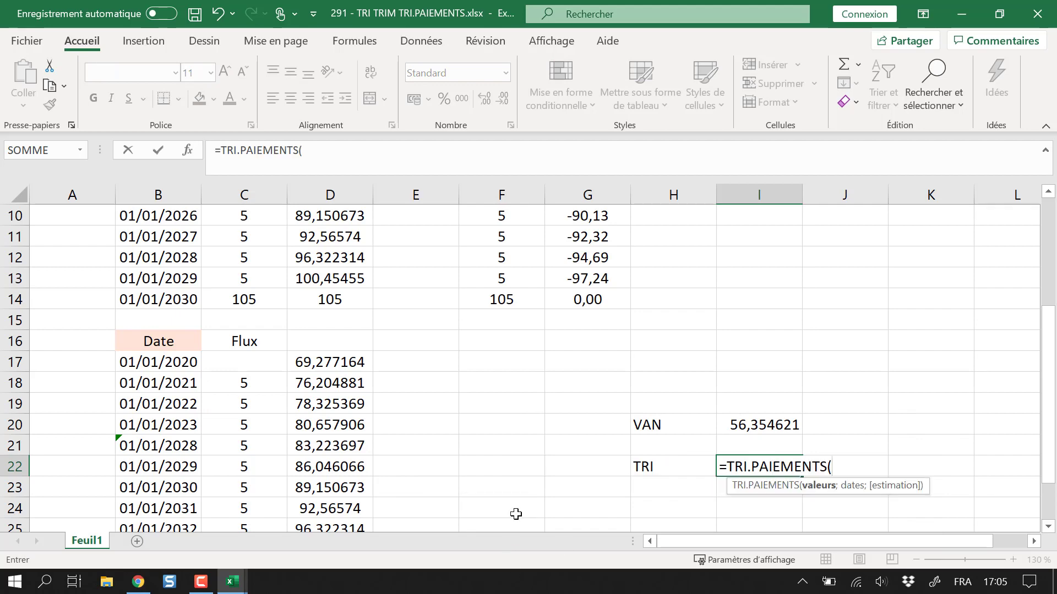
{"action": "scroll", "coordinate": [529, 447], "scroll_direction": "down", "scroll_amount": 1}
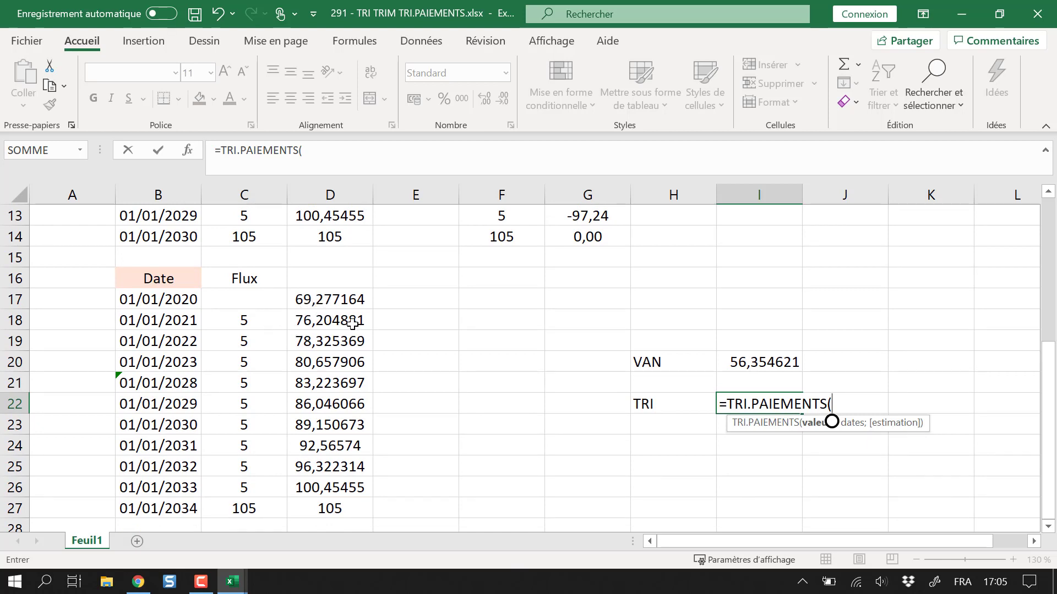
{"action": "key", "text": "Escape"}
Enter the initial outlay of -50 in E17, beside the second dated flux table
{"action": "left_click", "coordinate": [426, 300]}
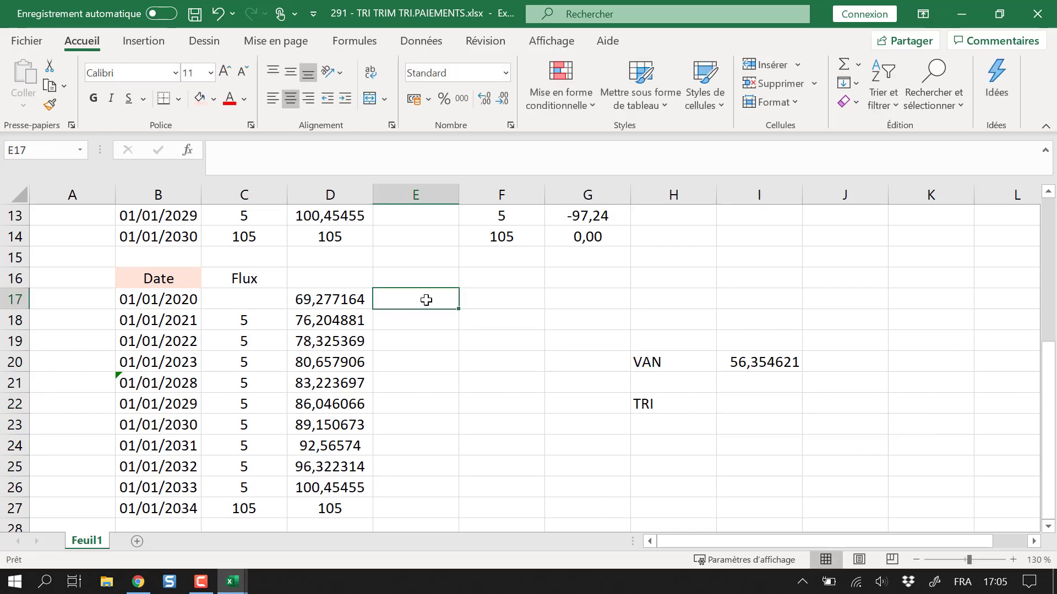
{"action": "type", "text": "-"}
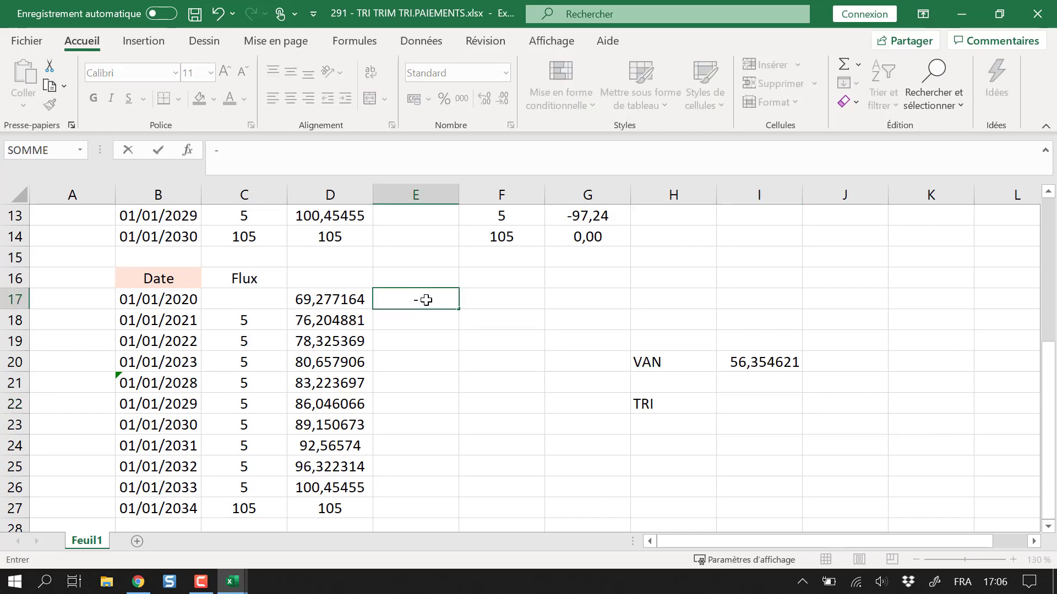
{"action": "type", "text": "50"}
{"action": "key", "text": "Return"}
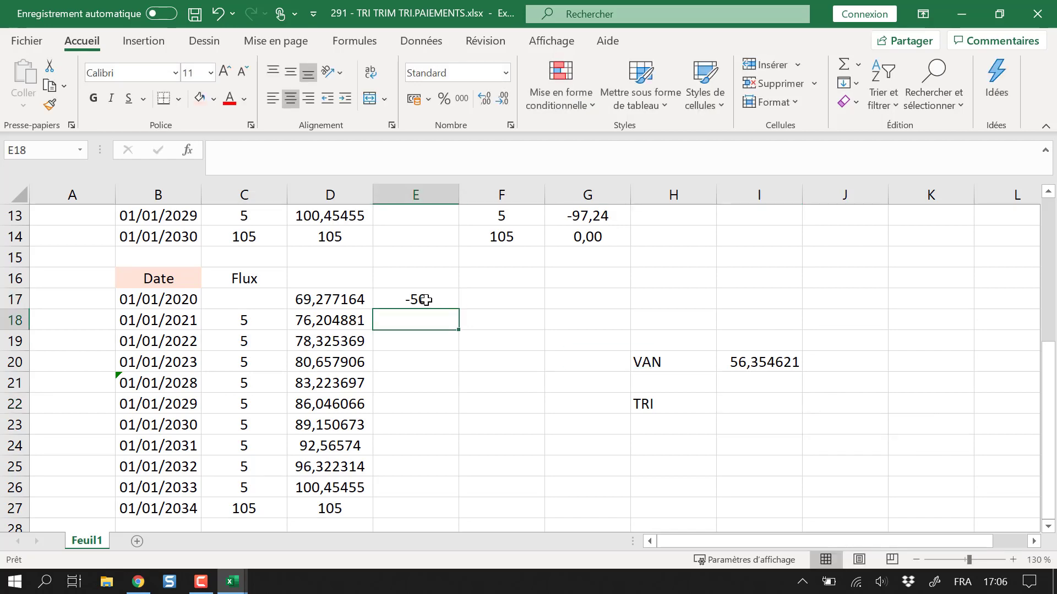
Link E18 to the 01/01/2021 flux with +C18
{"action": "type", "text": "+"}
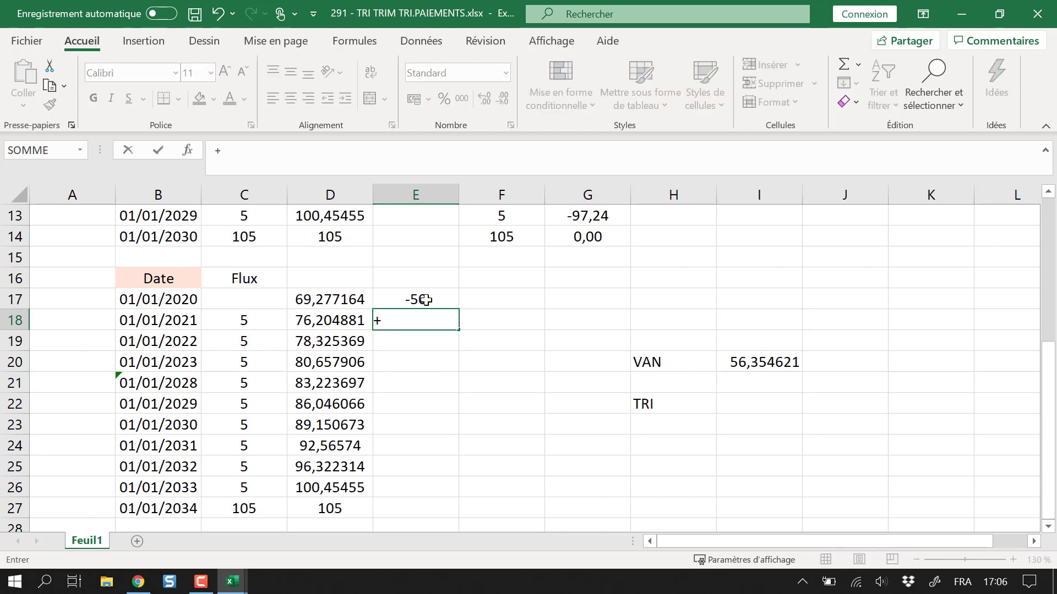
{"action": "key", "text": "Left"}
{"action": "key", "text": "Left"}
{"action": "type", "text": "+"}
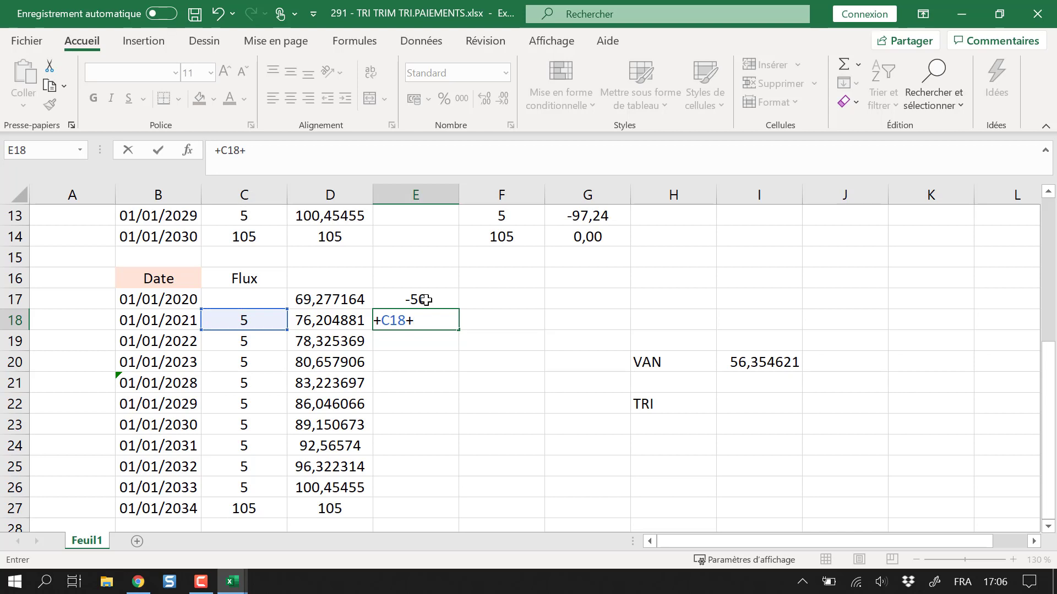
{"action": "key", "text": "Return"}
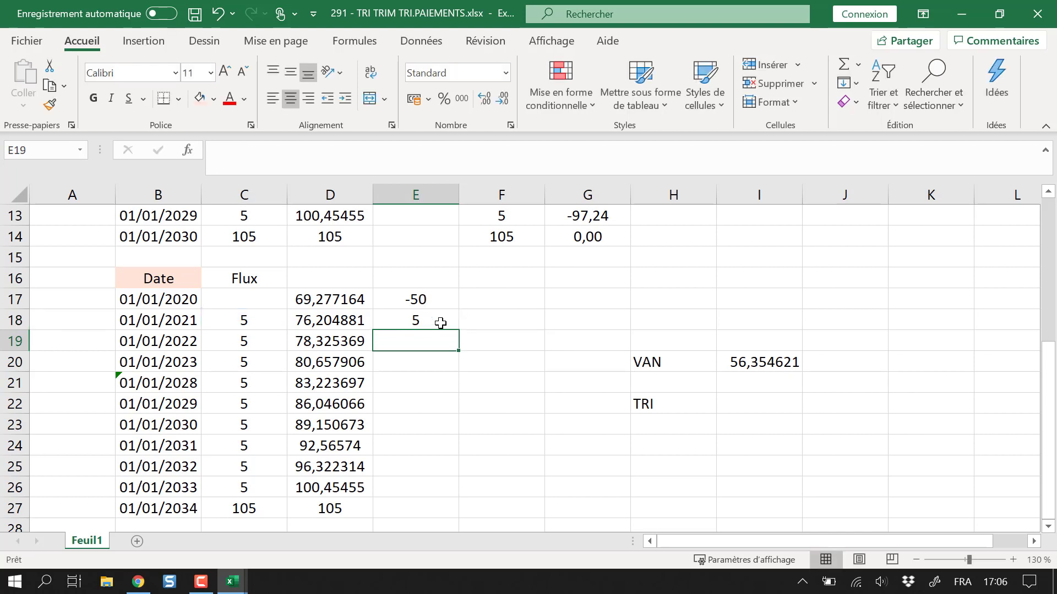
{"action": "left_click_drag", "start_coordinate": [433, 299], "coordinate": [432, 323]}
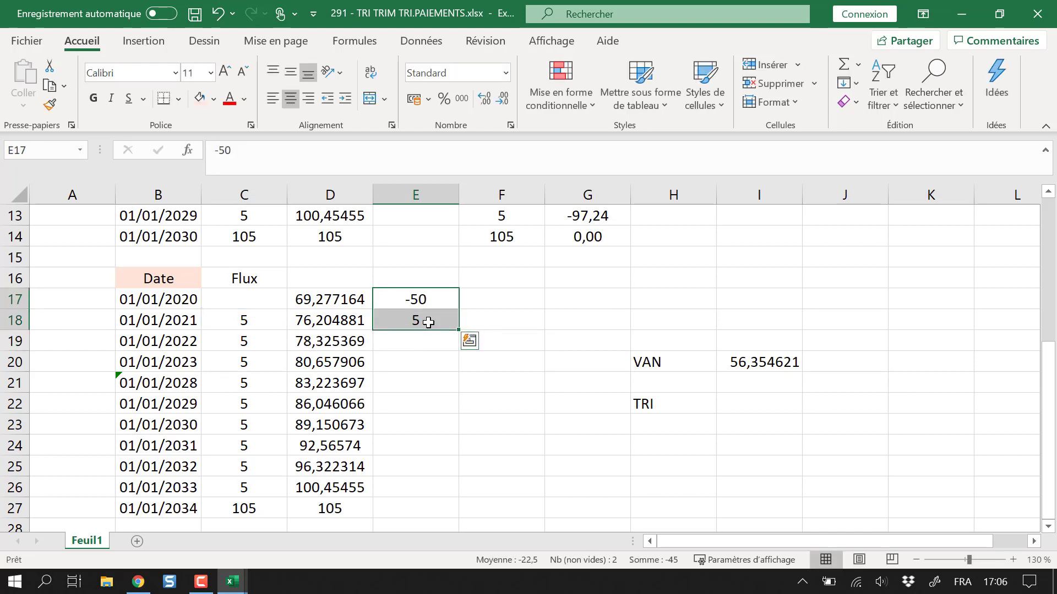
{"action": "key", "text": "ctrl+c"}
{"action": "left_click", "coordinate": [540, 296]}
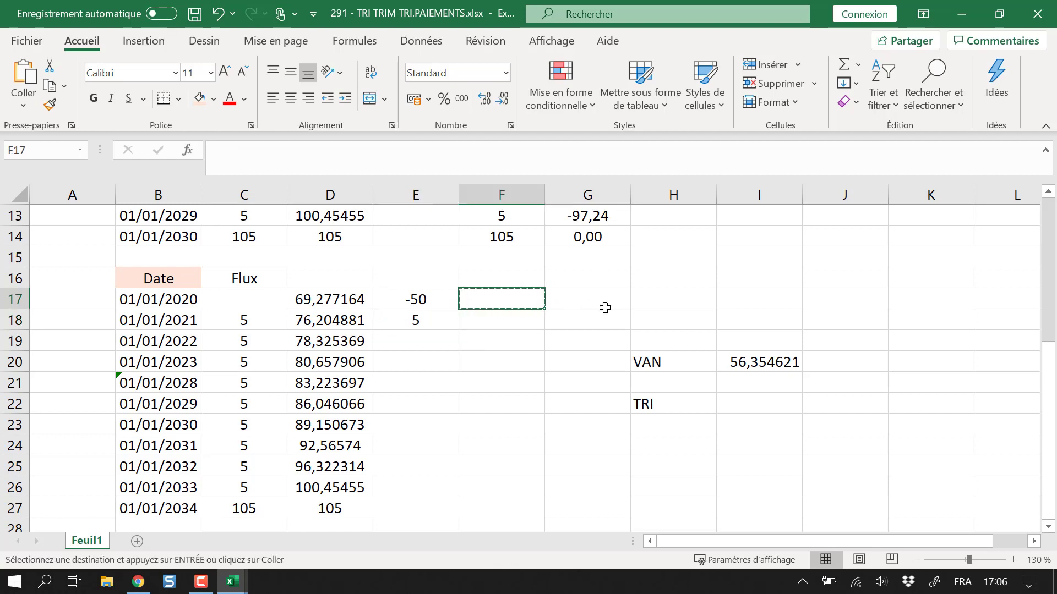
{"action": "key", "text": "Escape"}
Insert blank cells from E17 down alongside the second flux table, shifting the existing cells to the right
{"action": "left_click", "coordinate": [432, 302]}
{"action": "left_click_drag", "start_coordinate": [432, 302], "coordinate": [415, 526]}
{"action": "right_click", "coordinate": [422, 396]}
{"action": "left_click", "coordinate": [497, 283]}
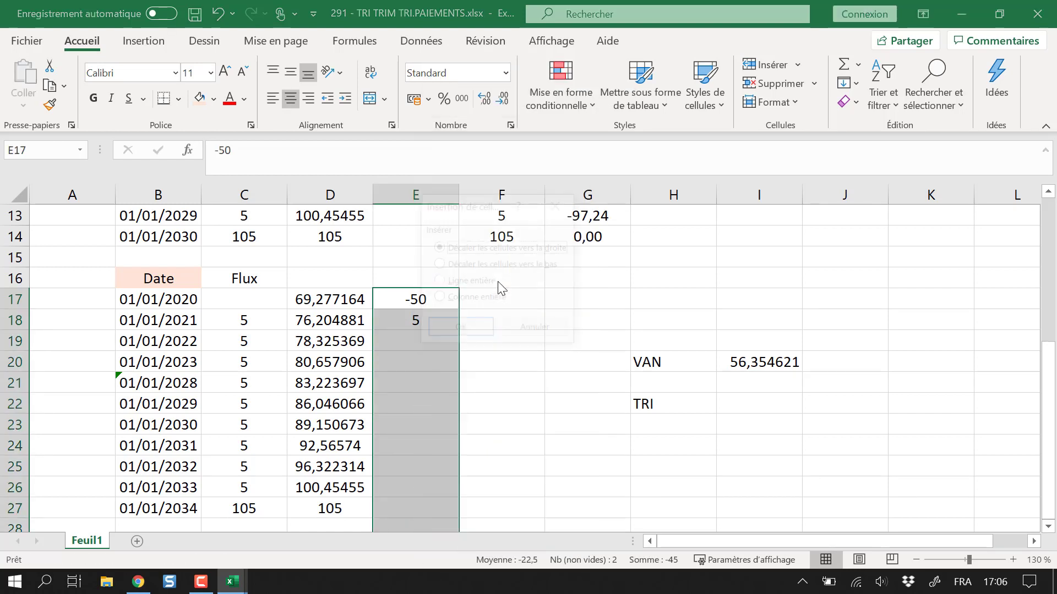
{"action": "left_click", "coordinate": [486, 325]}
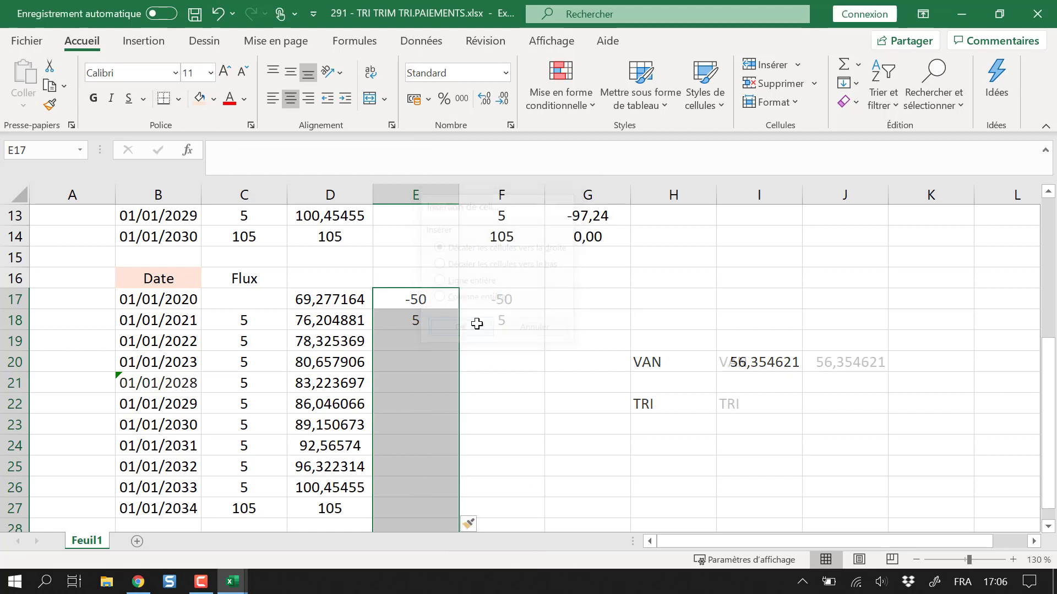
{"action": "left_click", "coordinate": [757, 363]}
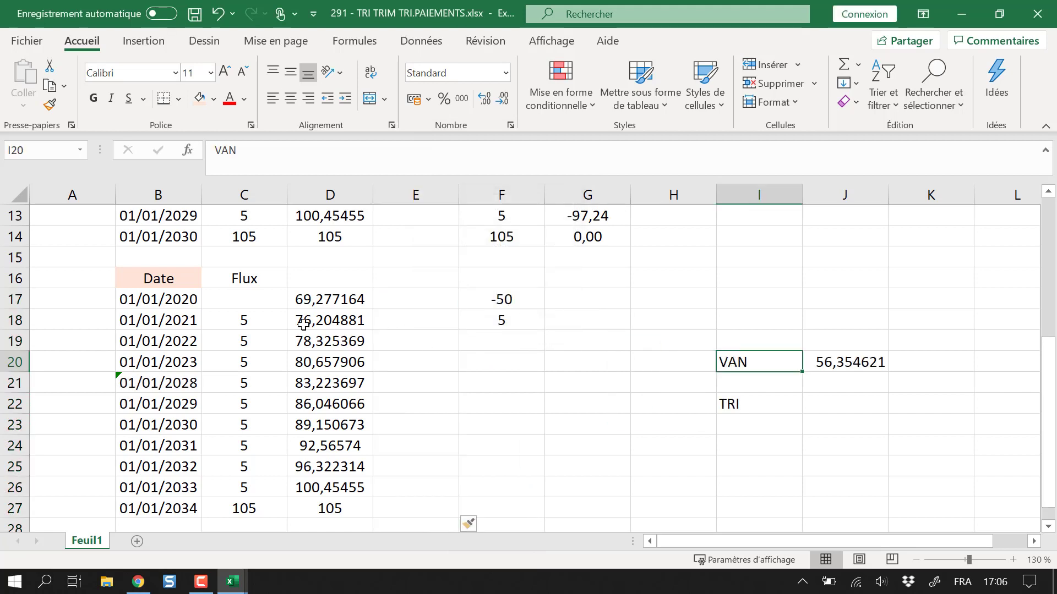
Copy the Flux header from C16 to F16, above the -50 outlay
{"action": "left_click", "coordinate": [274, 282]}
{"action": "key", "text": "ctrl+c"}
{"action": "left_click", "coordinate": [487, 279]}
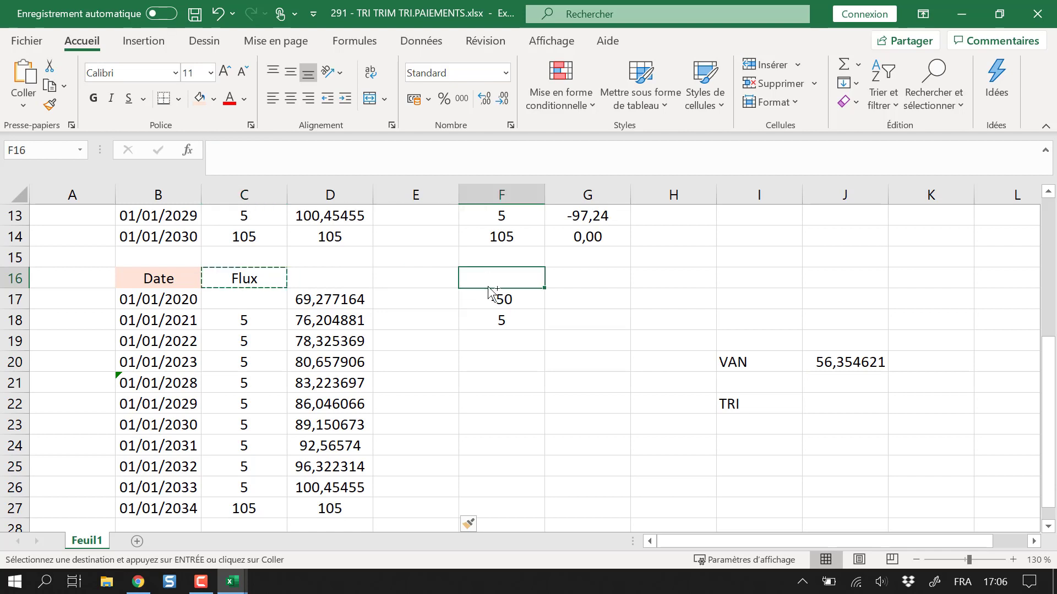
{"action": "key", "text": "ctrl+v"}
{"action": "key", "text": "ctrl"}
{"action": "key", "text": "Escape"}
Copy the fluxes in C18:C27 to F18:F27, below the -50 outlay
{"action": "left_click", "coordinate": [466, 323]}
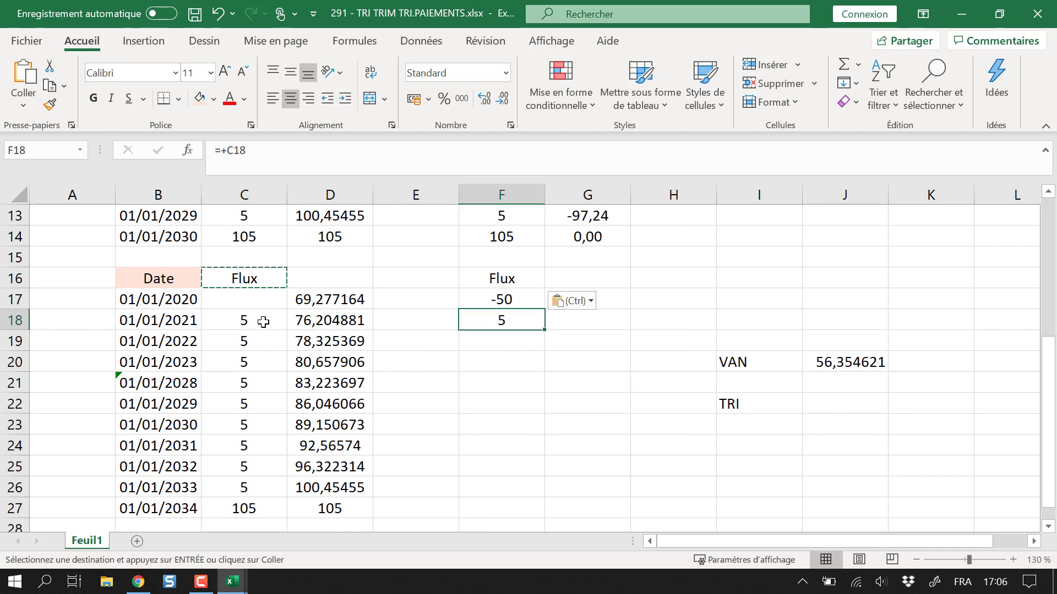
{"action": "left_click_drag", "start_coordinate": [252, 321], "coordinate": [245, 508]}
{"action": "key", "text": "ctrl+c"}
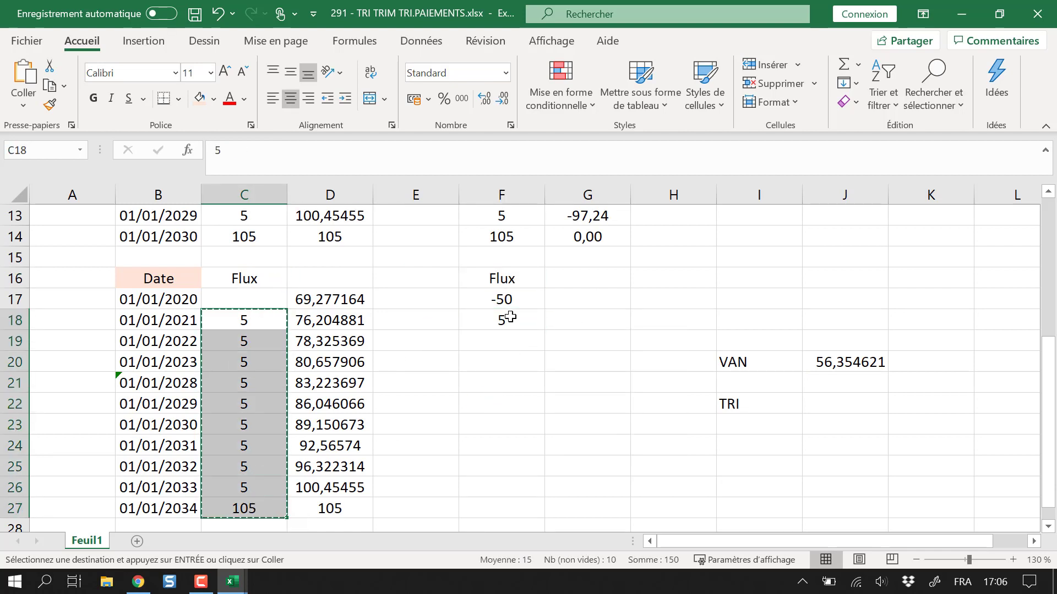
{"action": "left_click", "coordinate": [528, 319]}
{"action": "key", "text": "ctrl+v"}
{"action": "left_click", "coordinate": [584, 279]}
Calculate the dated internal rate of return in J22 with =TRI.PAIEMENTS(F17:F27;B17:B27)
{"action": "left_click", "coordinate": [832, 398]}
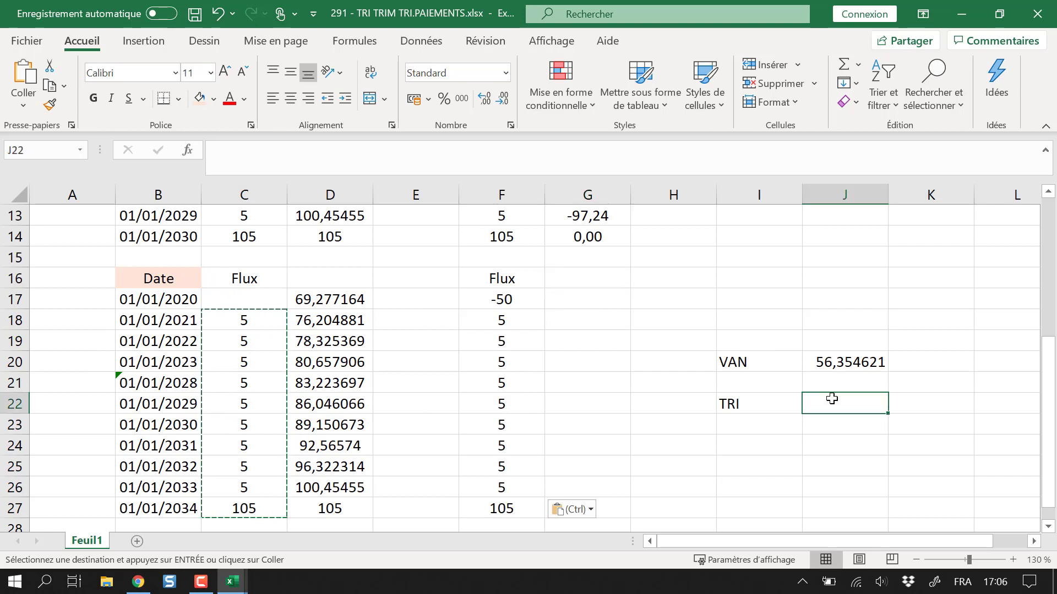
{"action": "type", "text": "=tri."}
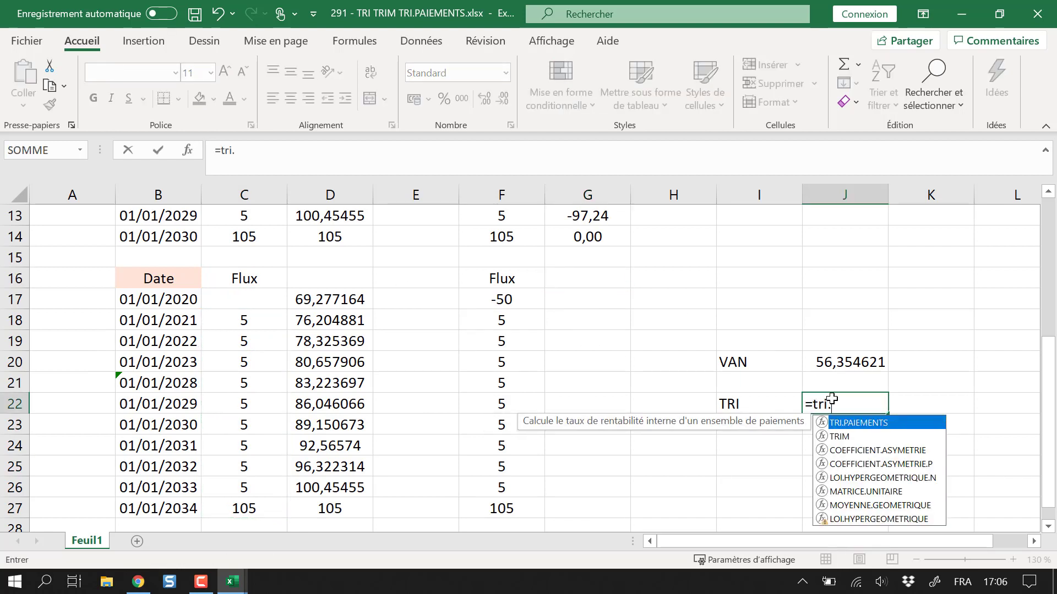
{"action": "type", "text": "pa"}
{"action": "key", "text": "Tab"}
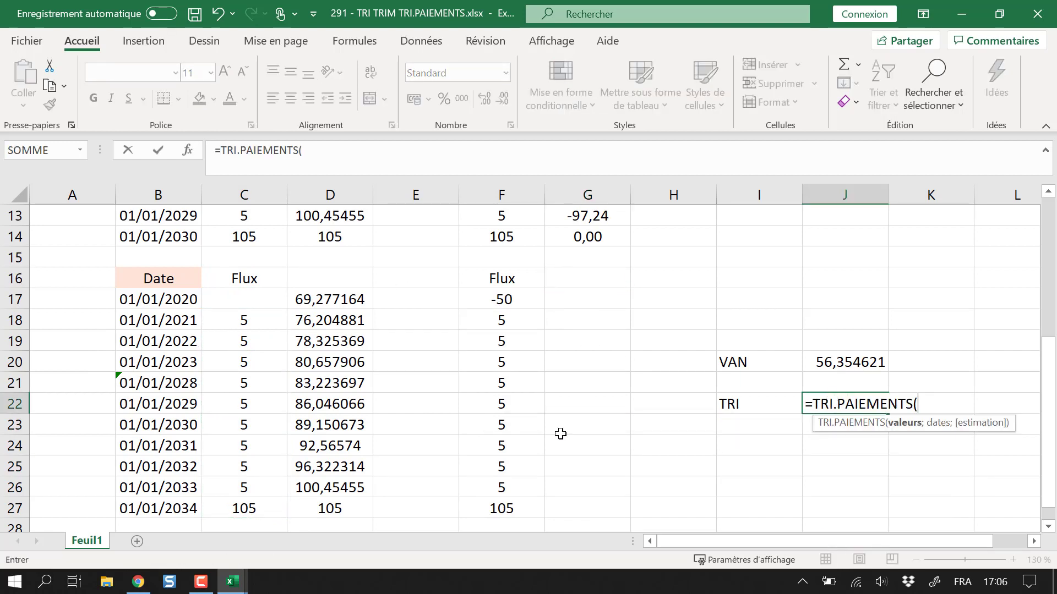
{"action": "left_click_drag", "start_coordinate": [513, 299], "coordinate": [512, 503]}
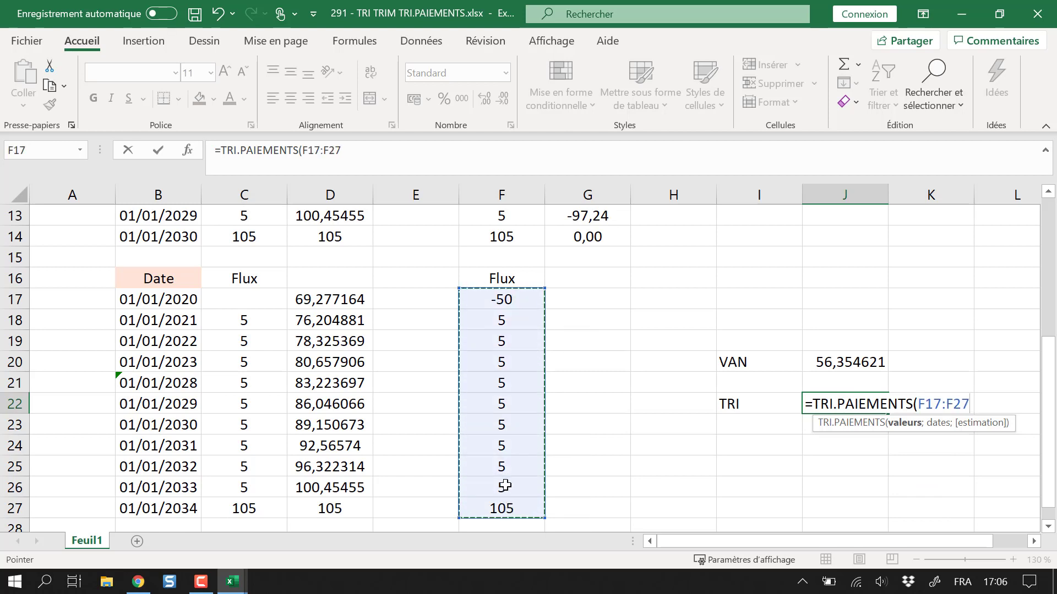
{"action": "type", "text": ";"}
{"action": "left_click_drag", "start_coordinate": [176, 302], "coordinate": [171, 502]}
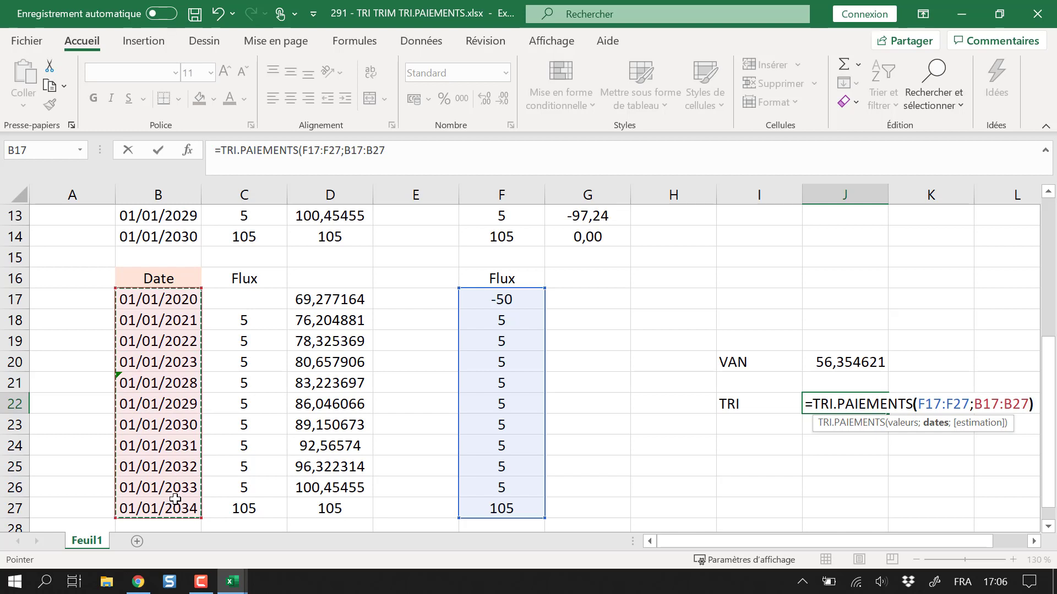
{"action": "key", "text": "Return"}
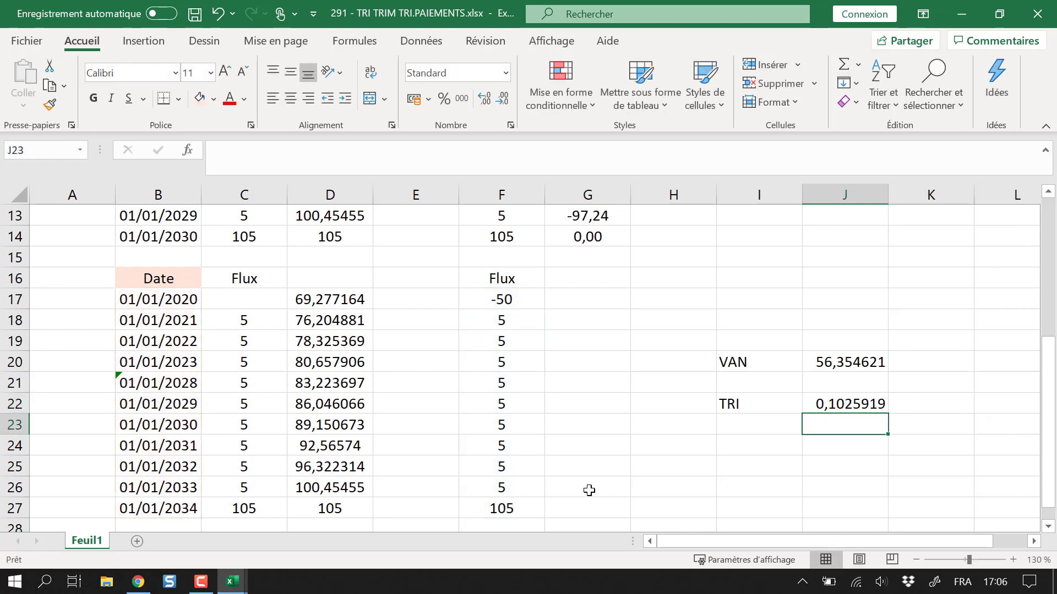
Format the TRI in J22 as a percentage with one decimal place
{"action": "left_click", "coordinate": [845, 404]}
{"action": "left_click", "coordinate": [445, 102]}
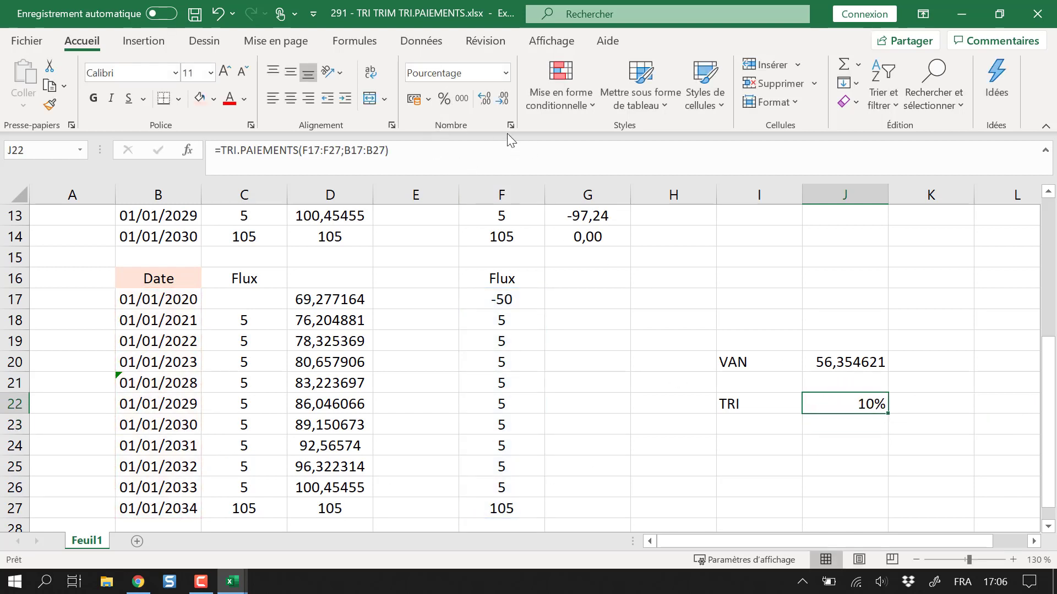
{"action": "left_click", "coordinate": [486, 102]}
{"action": "left_click", "coordinate": [579, 307]}
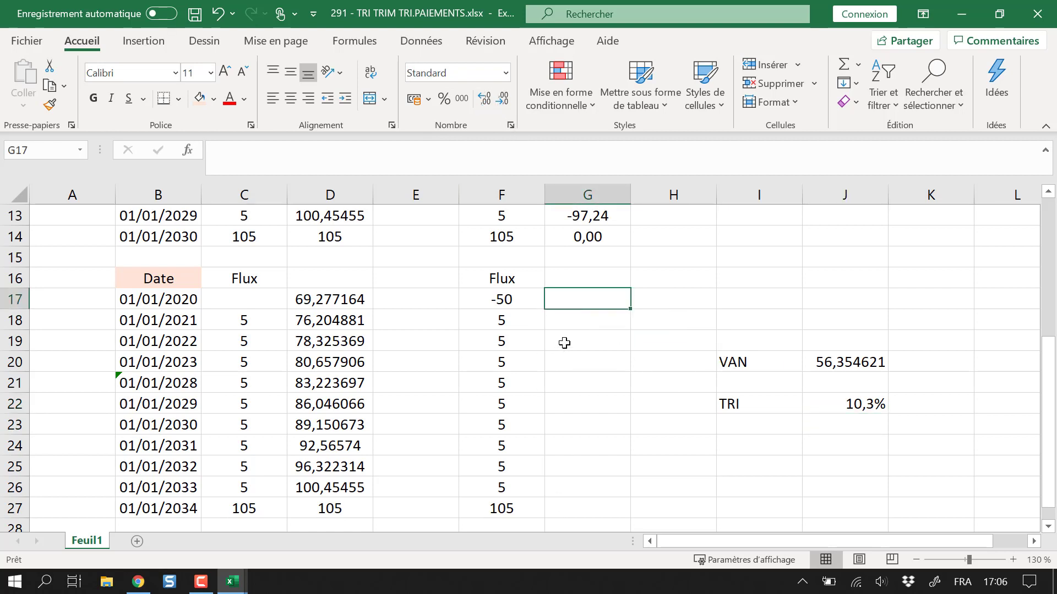
Examine the initial outlay in F17 and the yearly fluxes in F18:F26
{"action": "left_click", "coordinate": [501, 303]}
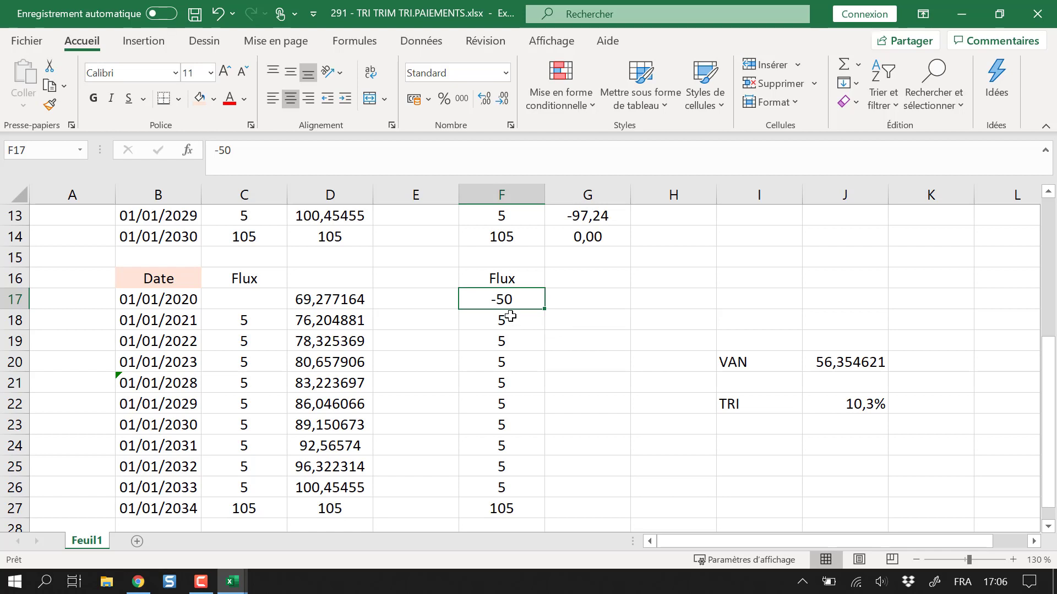
{"action": "left_click_drag", "start_coordinate": [509, 319], "coordinate": [494, 484]}
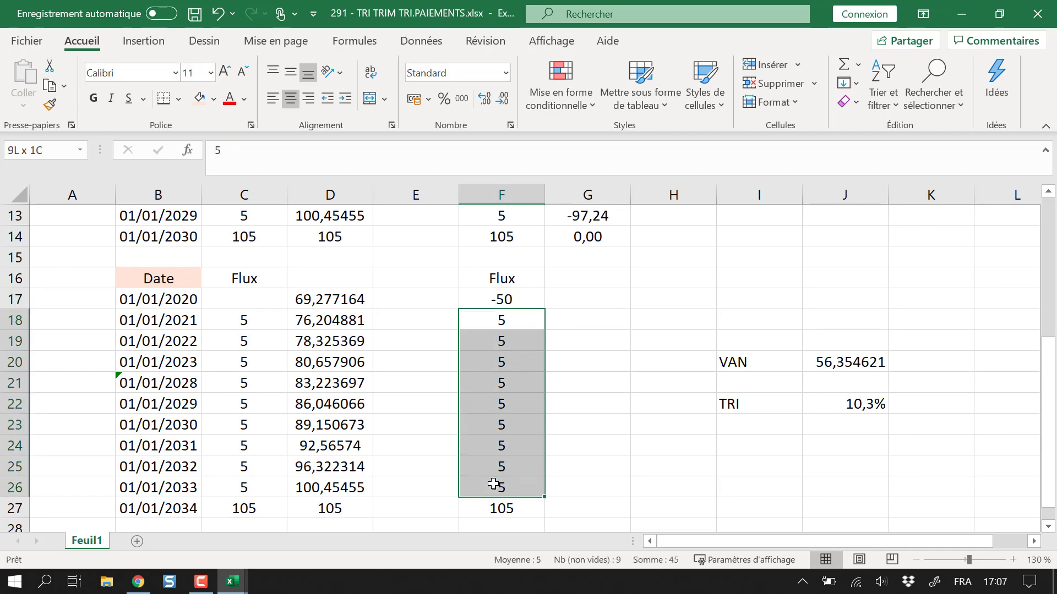
{"action": "left_click_drag", "start_coordinate": [494, 484], "coordinate": [495, 480]}
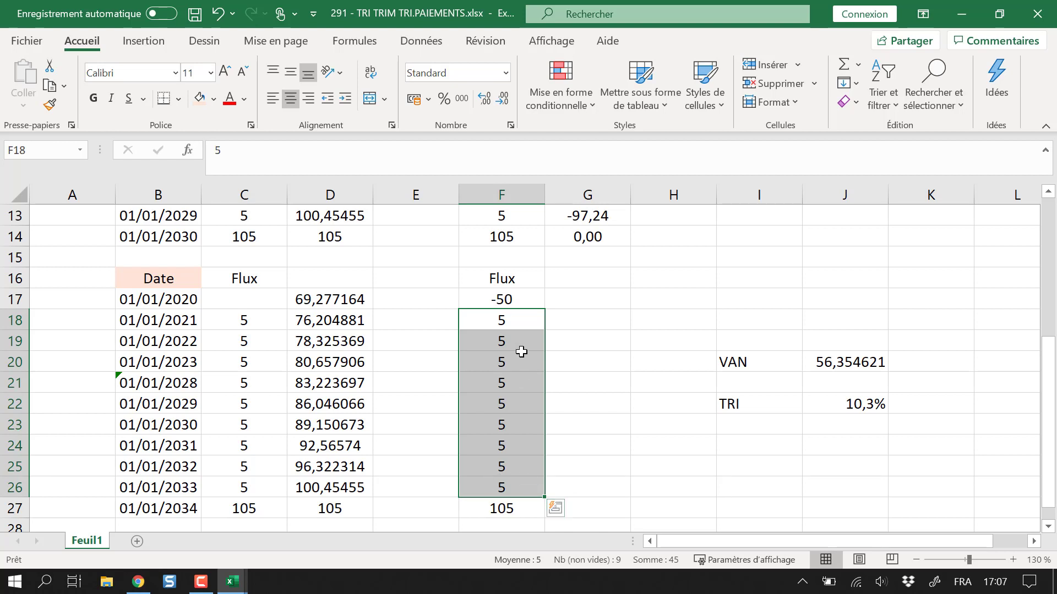
{"action": "left_click", "coordinate": [722, 493]}
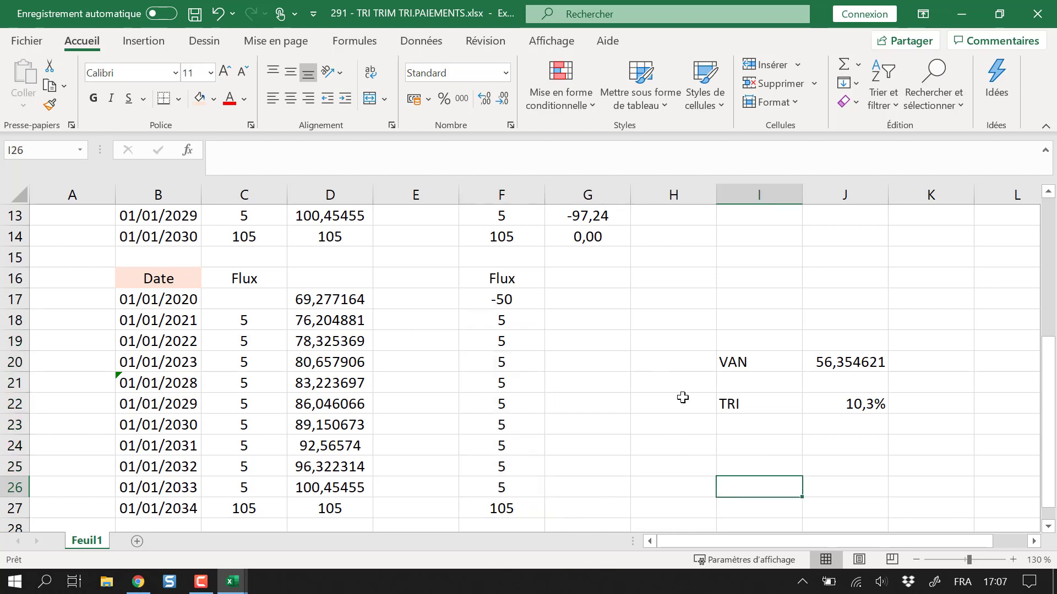
{"action": "left_click", "coordinate": [683, 398]}
Start the cumulative balance for the second table in G17 with =F17
{"action": "left_click", "coordinate": [594, 298]}
{"action": "type", "text": "="}
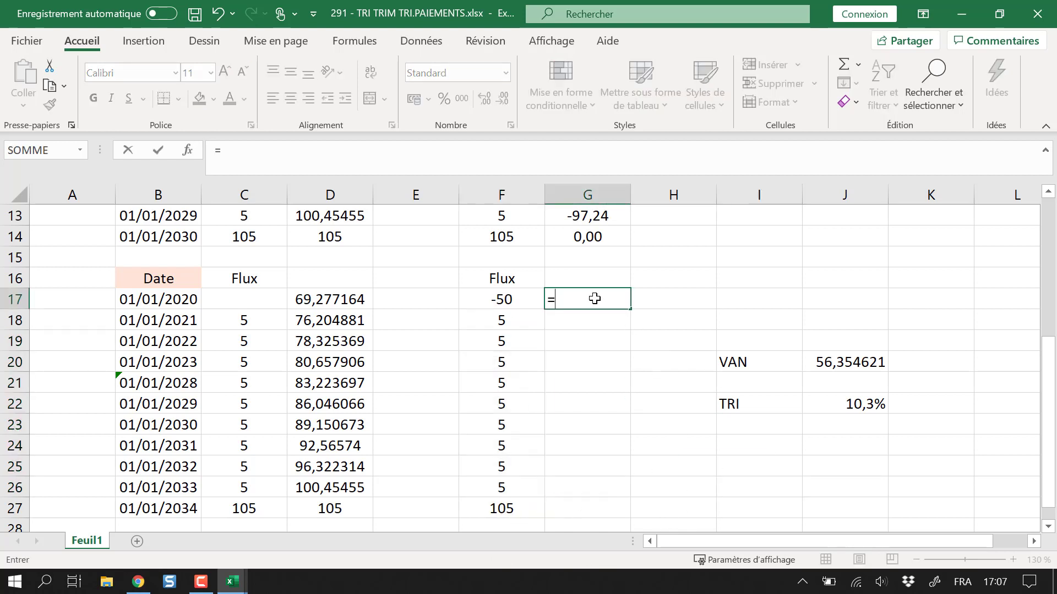
{"action": "key", "text": "Left"}
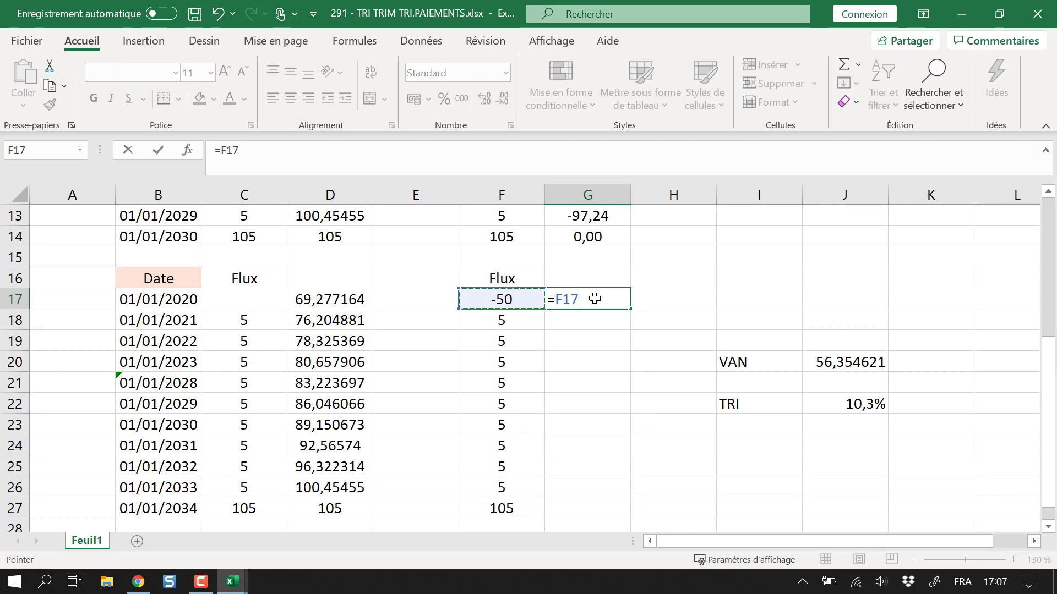
{"action": "key", "text": "Return"}
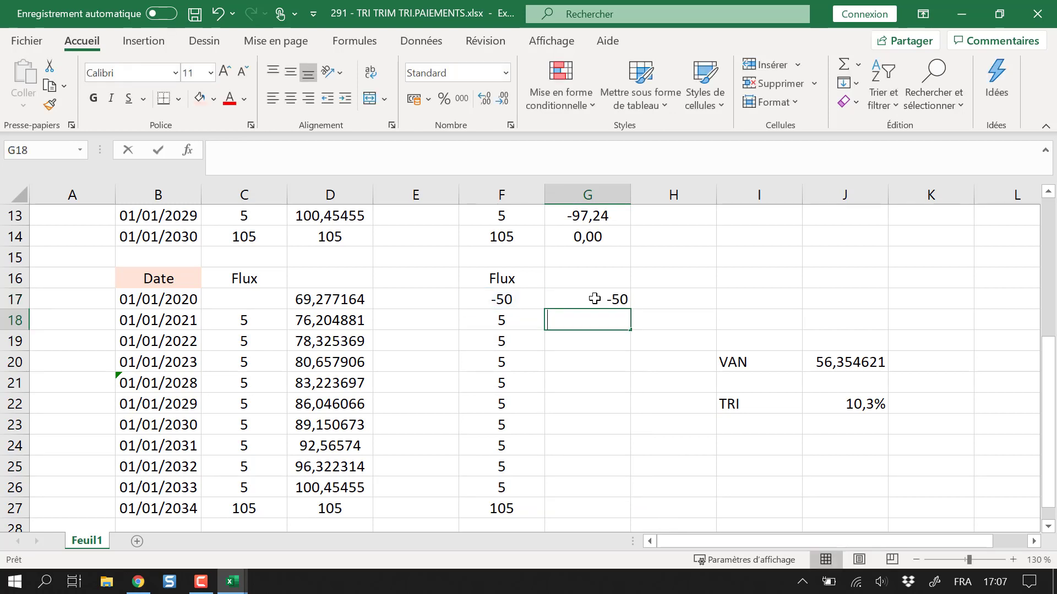
Calculate the next cumulative balance in G18 with +G17*(1+$J$22)+F18, locking the reference to the TRI rate
{"action": "type", "text": "+"}
{"action": "key", "text": "Up"}
{"action": "type", "text": "*"}
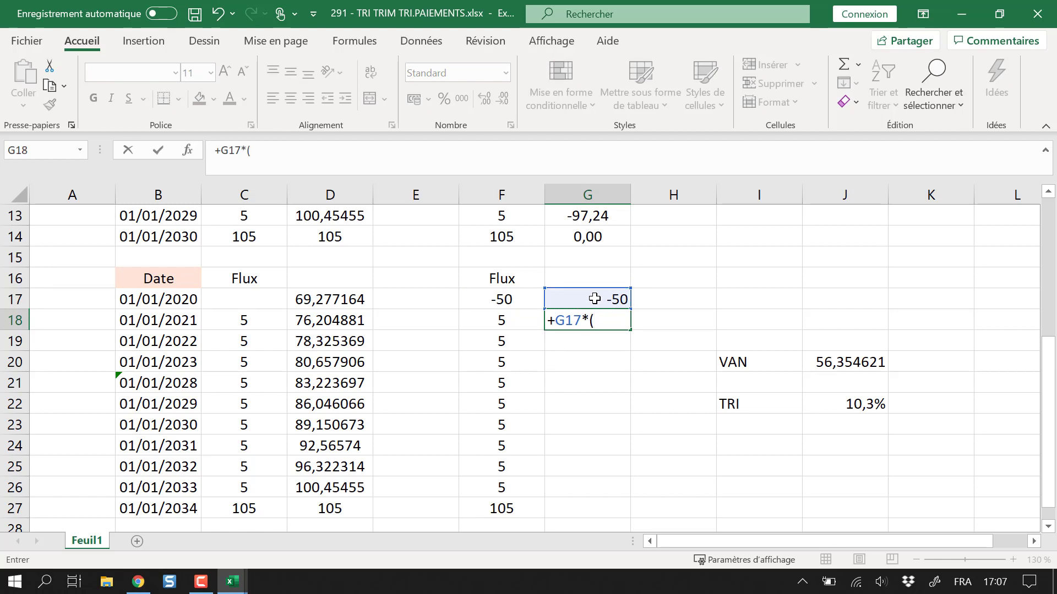
{"action": "type", "text": "(1+"}
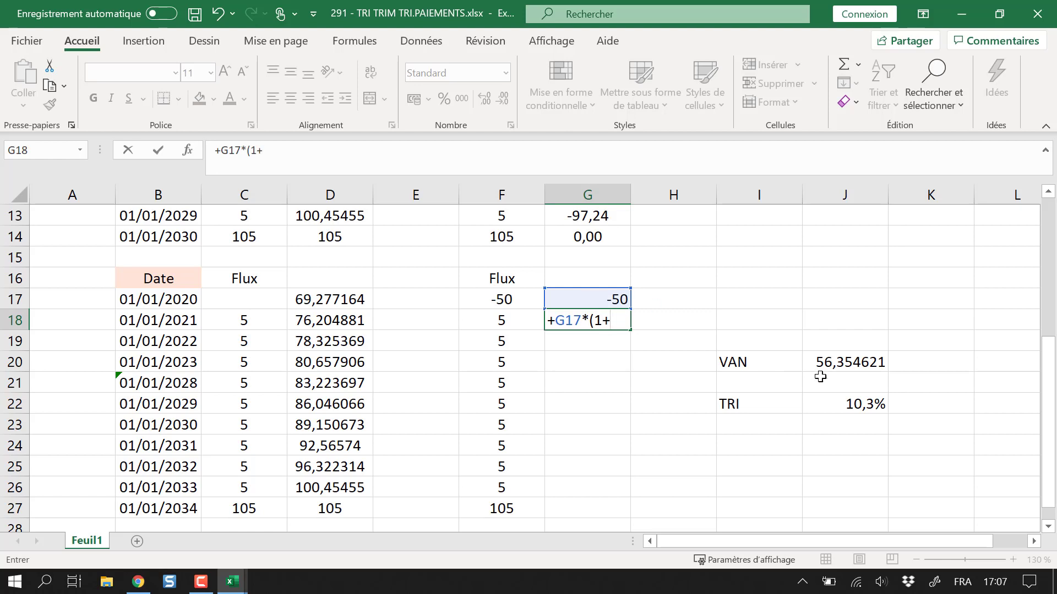
{"action": "left_click", "coordinate": [857, 406]}
{"action": "key", "text": "F4"}
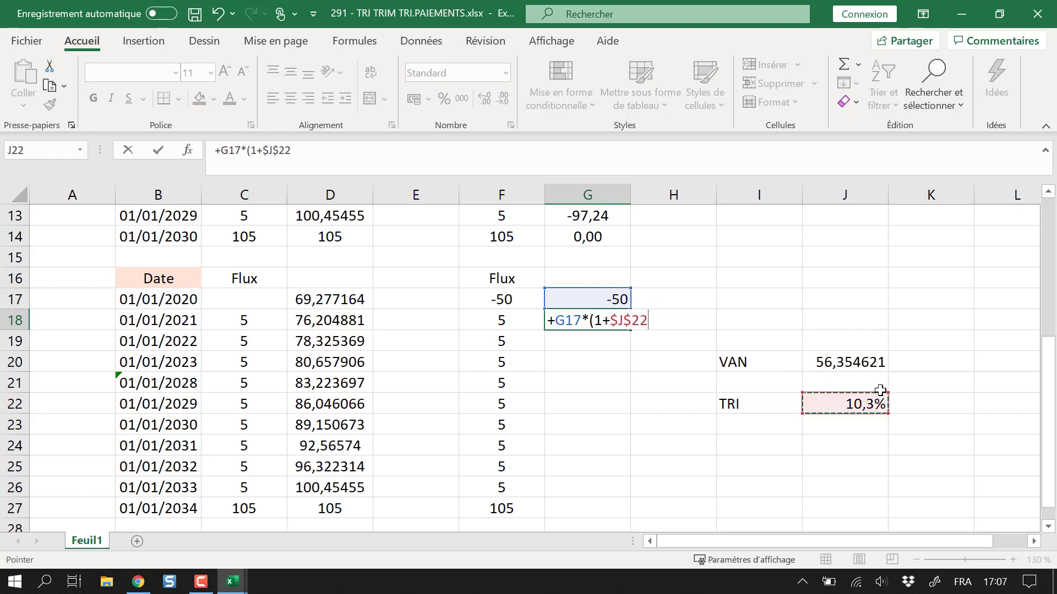
{"action": "type", "text": ")"}
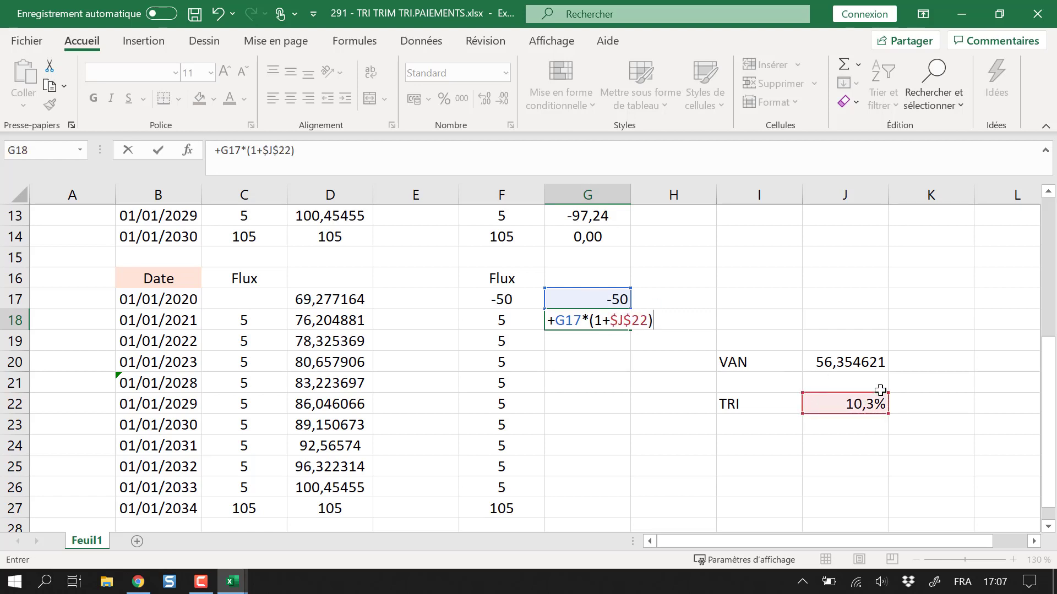
{"action": "type", "text": "+"}
{"action": "key", "text": "Left"}
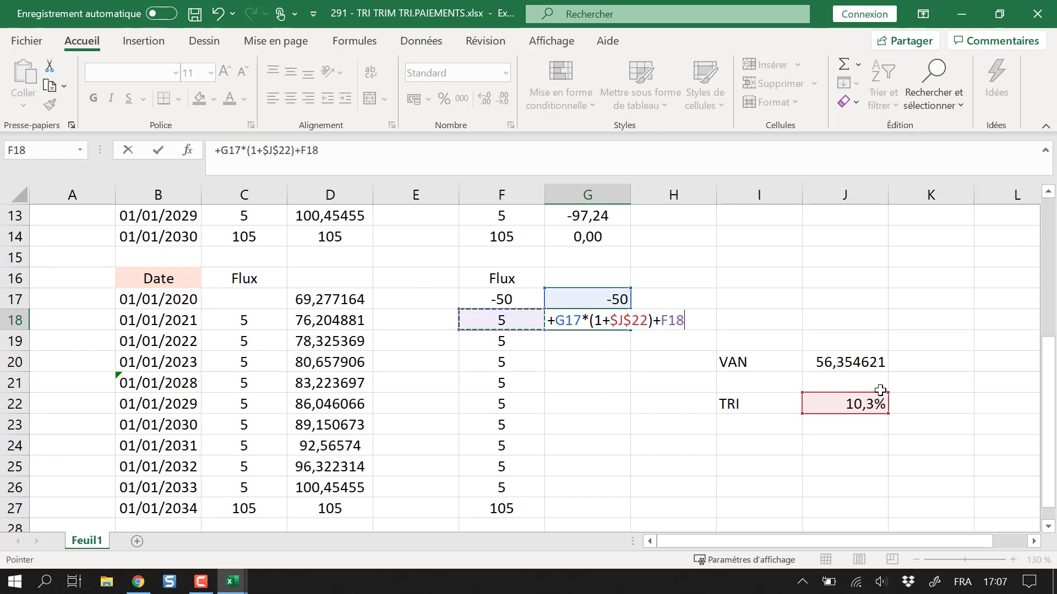
{"action": "key", "text": "Return"}
{"action": "key", "text": "Up"}
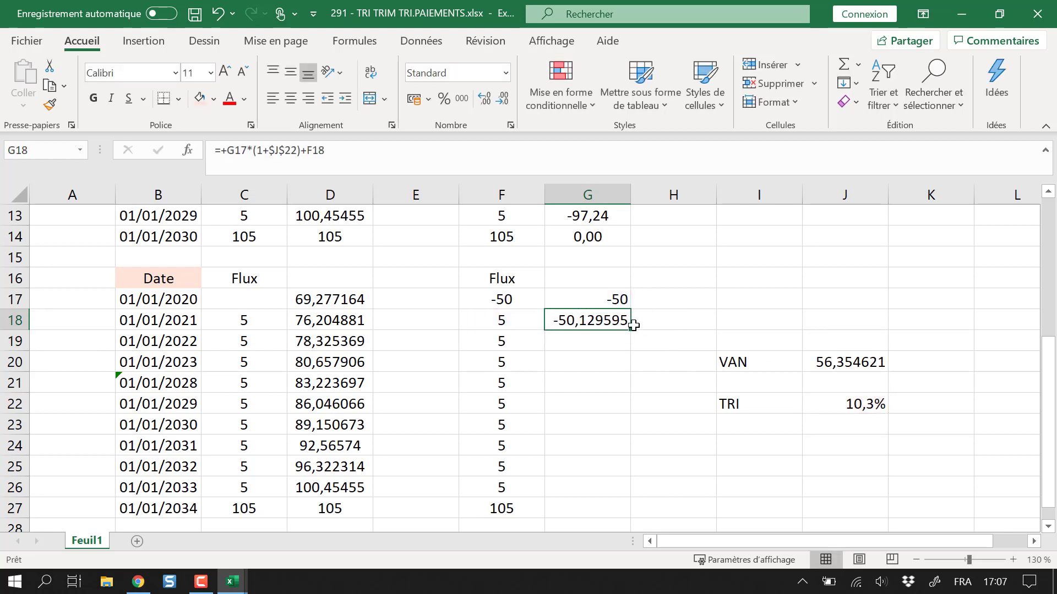
Fill the cumulative balance formula from G18 down through G27 and check the TRI formula in J22
{"action": "left_click_drag", "start_coordinate": [634, 333], "coordinate": [616, 511]}
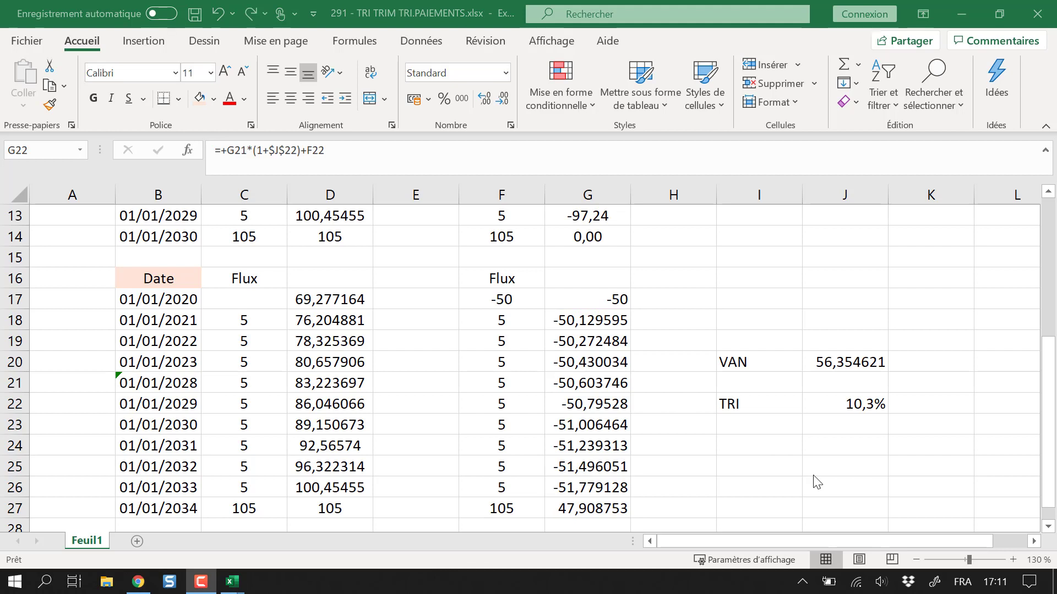
{"action": "left_click", "coordinate": [810, 462]}
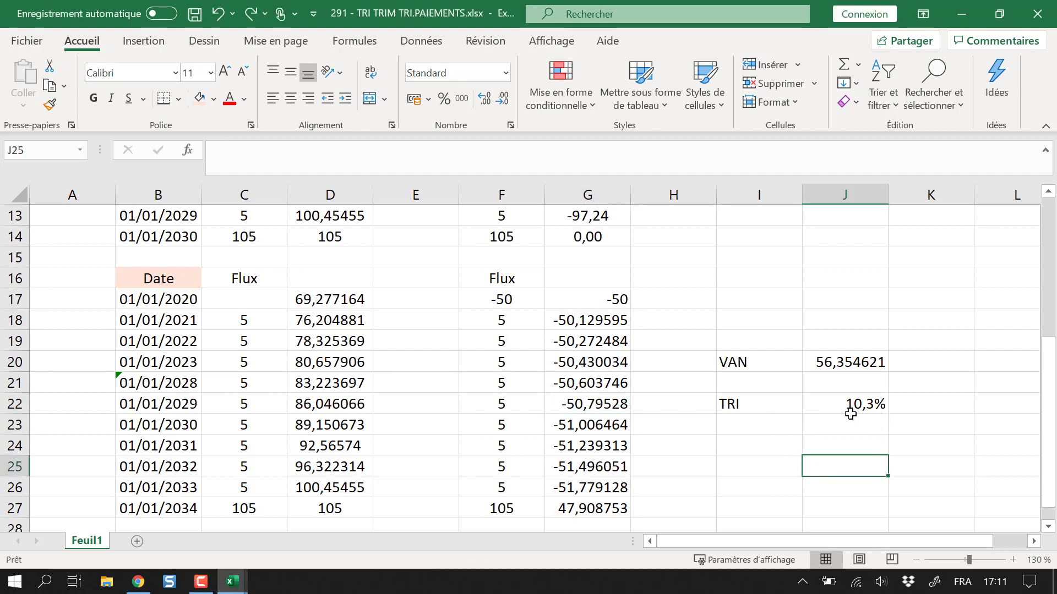
{"action": "left_click", "coordinate": [857, 406]}
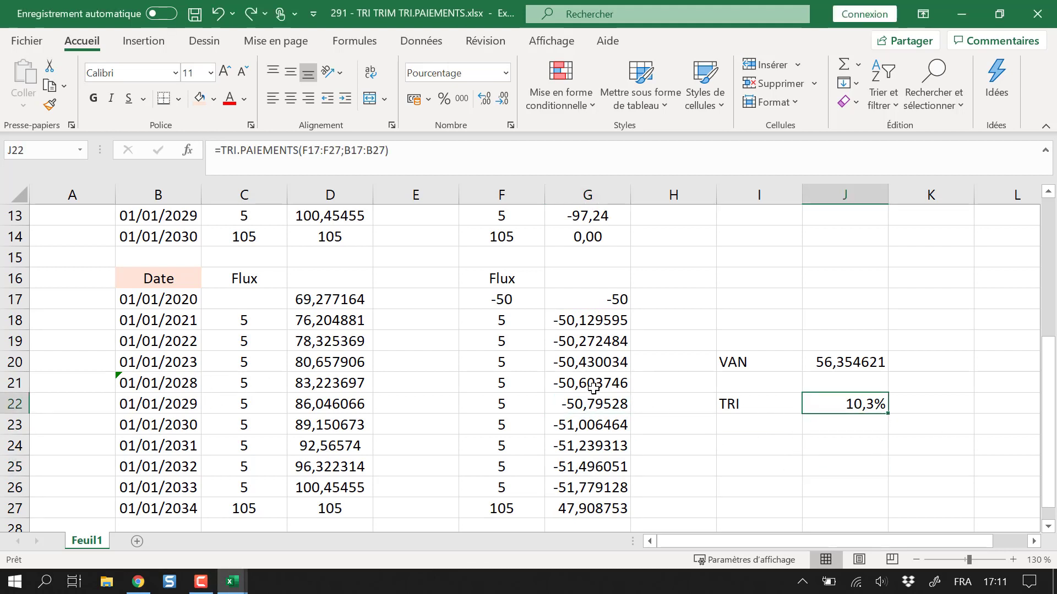
Correct the cumulative balance in G21 for the five-year date gap by raising (1+$J$22) to the power of 5
{"action": "left_click_drag", "start_coordinate": [589, 384], "coordinate": [589, 425]}
{"action": "left_click_drag", "start_coordinate": [177, 356], "coordinate": [169, 380]}
{"action": "left_click", "coordinate": [592, 385]}
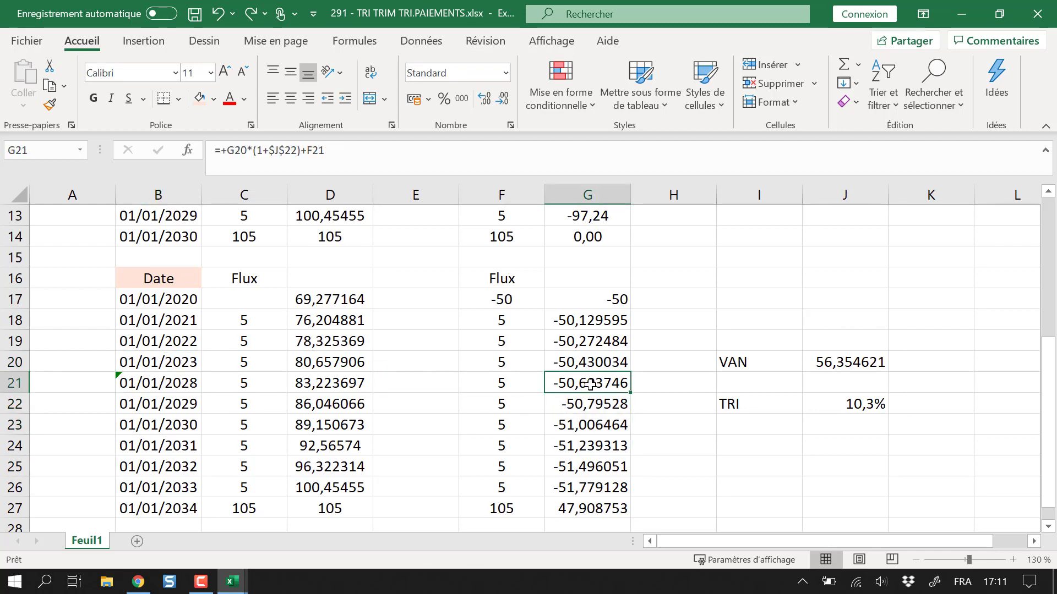
{"action": "left_click", "coordinate": [301, 152]}
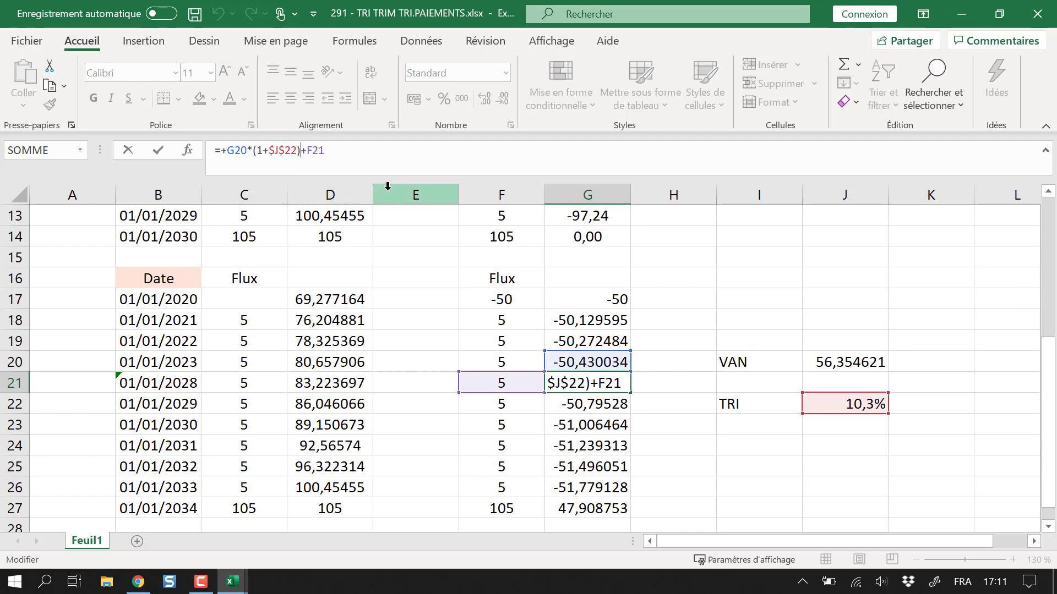
{"action": "type", "text": "^5"}
{"action": "key", "text": "Return"}
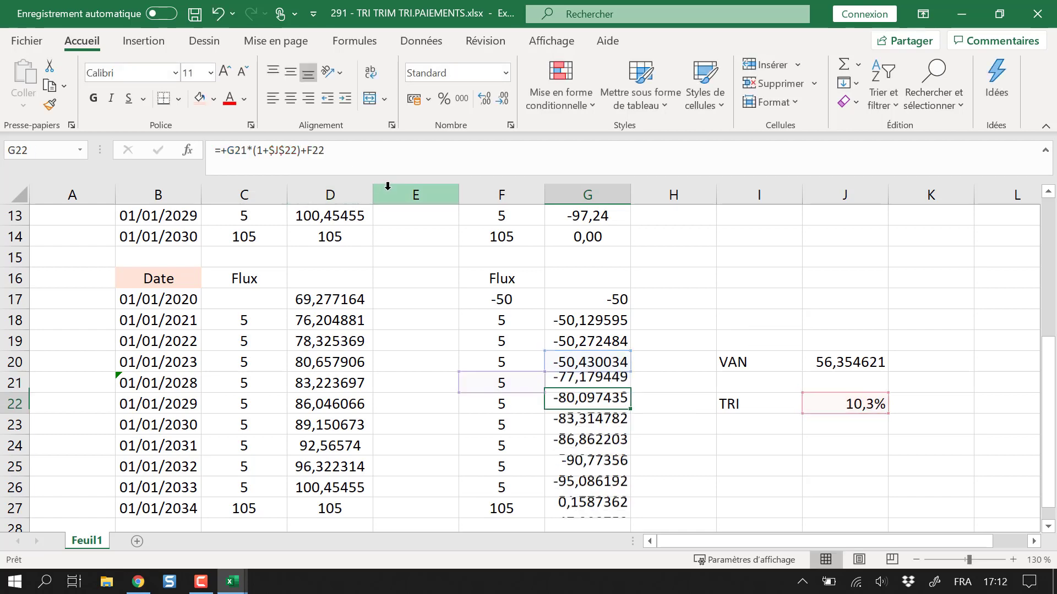
Review the recalculated balances in column G down to the final one in G27, and the TRI formula in J22
{"action": "left_click", "coordinate": [585, 366]}
{"action": "left_click", "coordinate": [585, 383]}
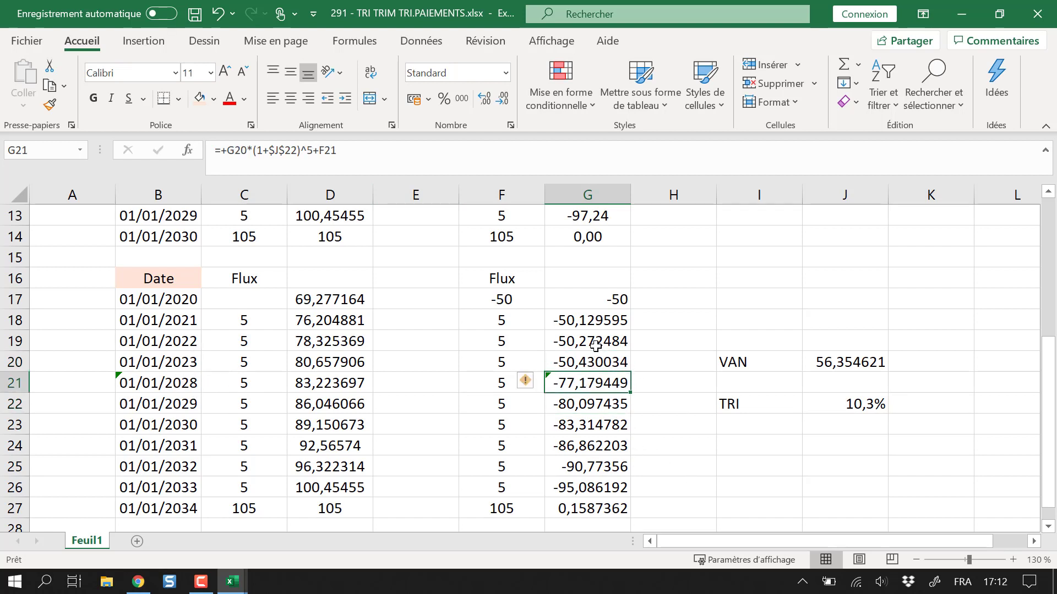
{"action": "left_click_drag", "start_coordinate": [594, 346], "coordinate": [576, 487]}
{"action": "left_click", "coordinate": [576, 508]}
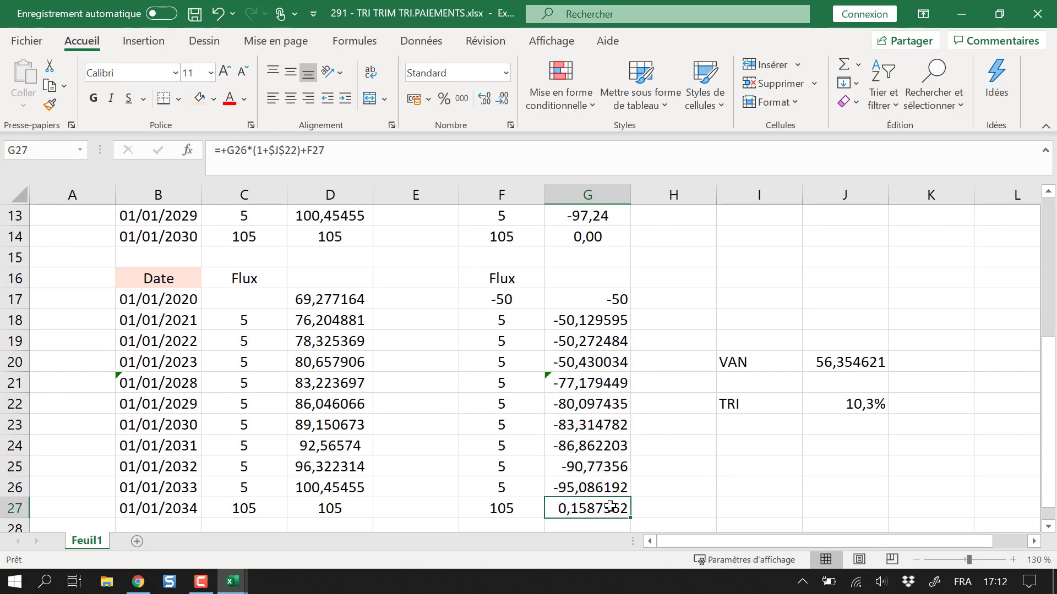
{"action": "left_click", "coordinate": [884, 405]}
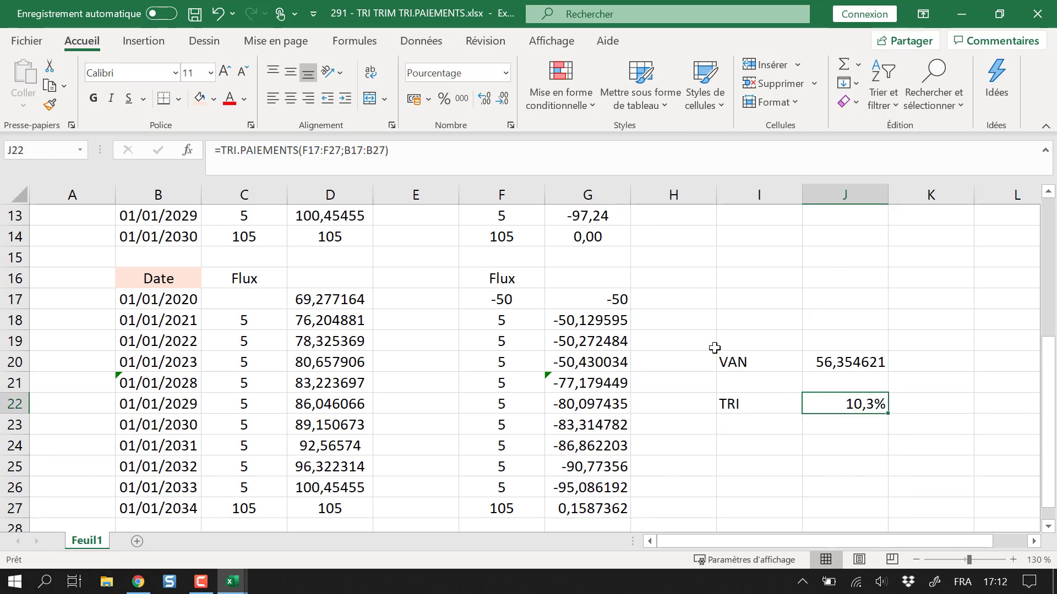
{"action": "scroll", "coordinate": [745, 401], "scroll_direction": "up", "scroll_amount": 2}
{"action": "scroll", "coordinate": [745, 382], "scroll_direction": "down", "scroll_amount": 1}
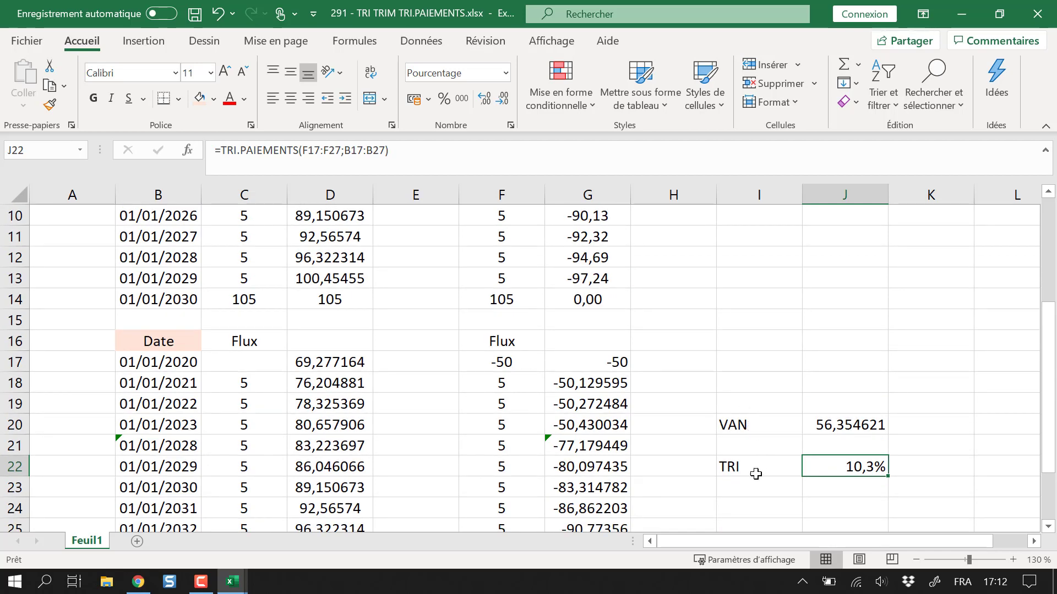
{"action": "left_click", "coordinate": [754, 466]}
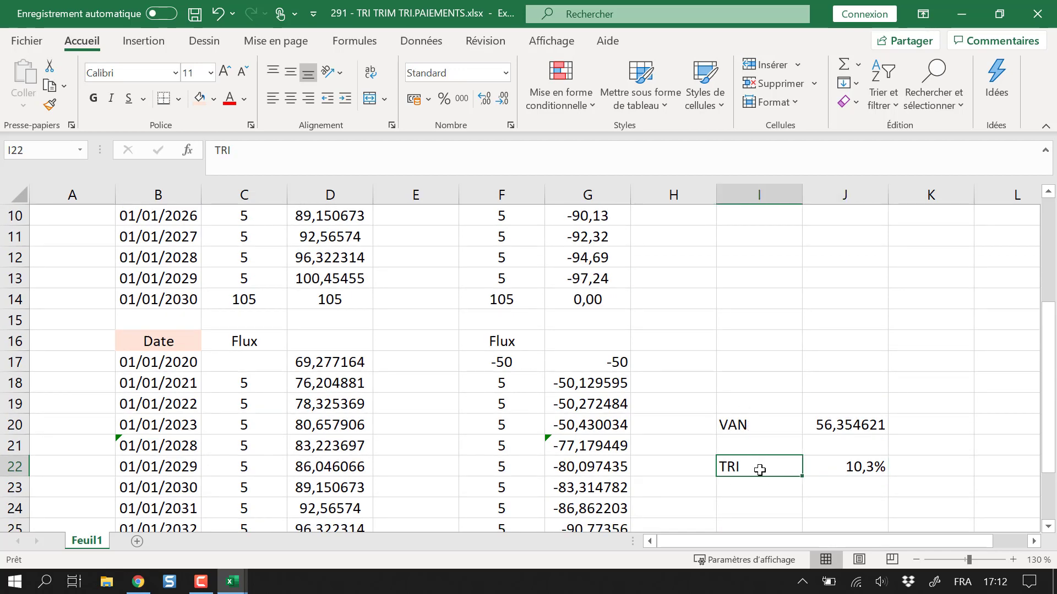
{"action": "scroll", "coordinate": [775, 375], "scroll_direction": "up", "scroll_amount": 2}
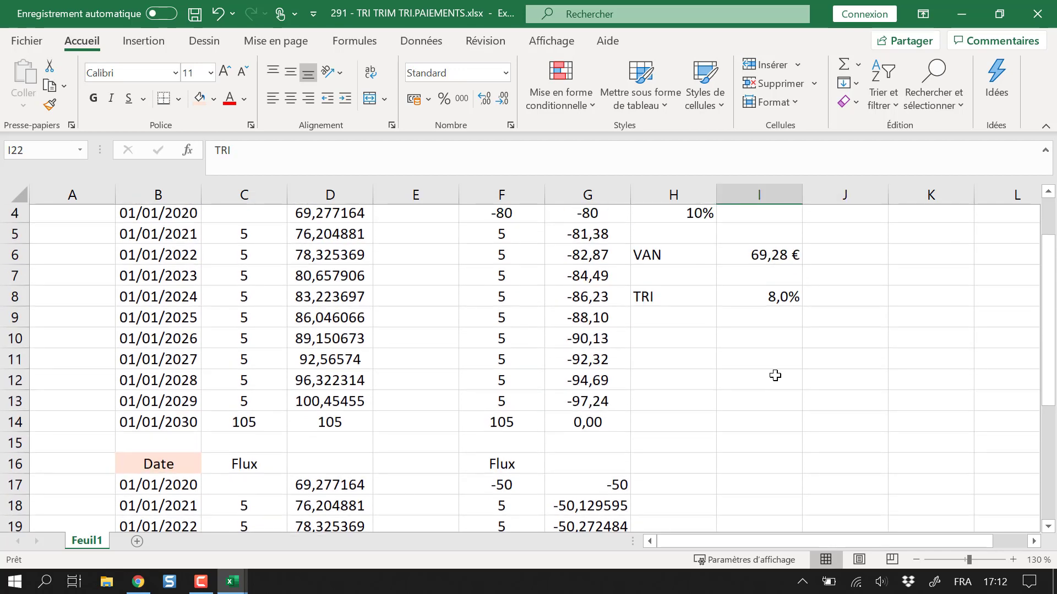
{"action": "scroll", "coordinate": [791, 394], "scroll_direction": "up", "scroll_amount": 1}
{"action": "left_click", "coordinate": [1035, 543]}
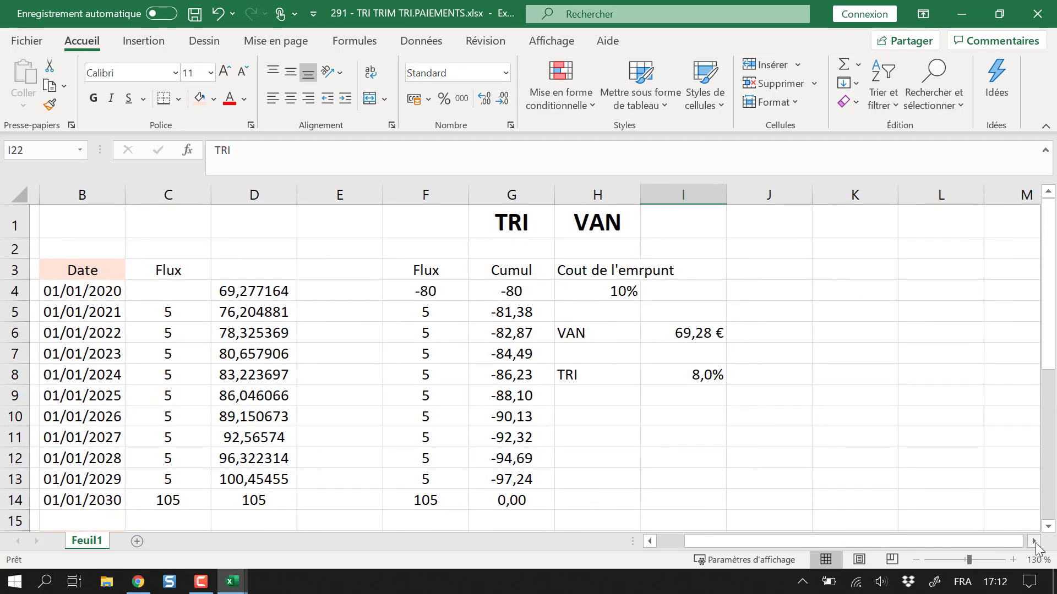
{"action": "left_click", "coordinate": [1035, 543]}
{"action": "left_click", "coordinate": [762, 279]}
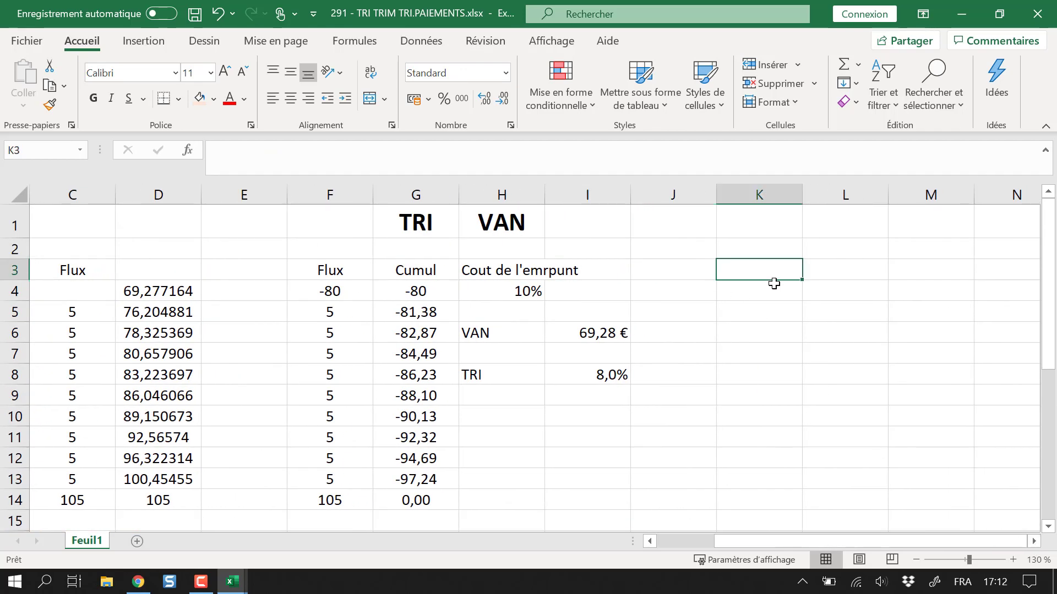
{"action": "type", "text": "=trim"}
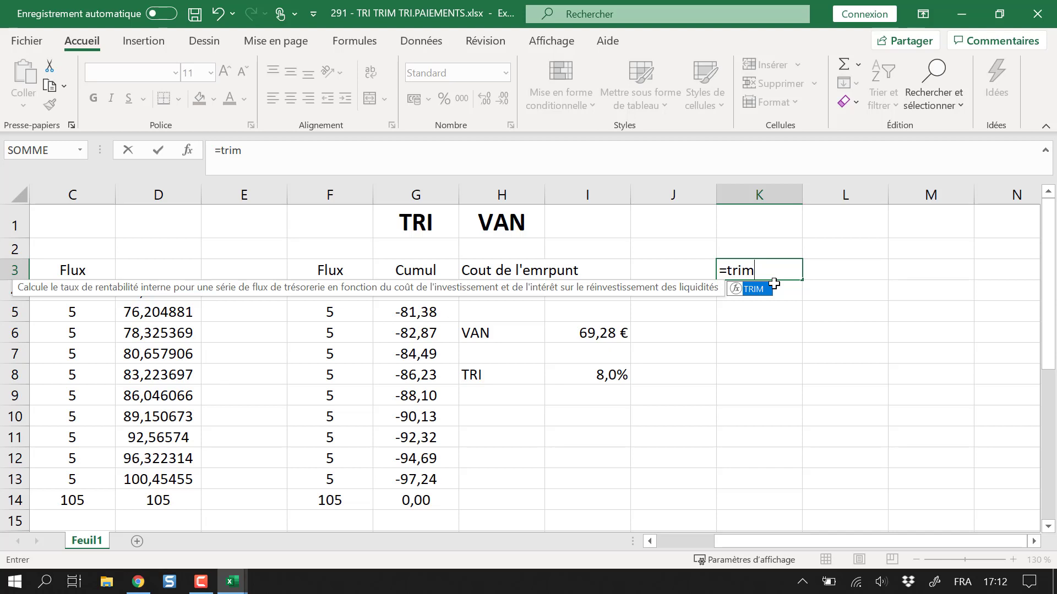
{"action": "key", "text": "Escape"}
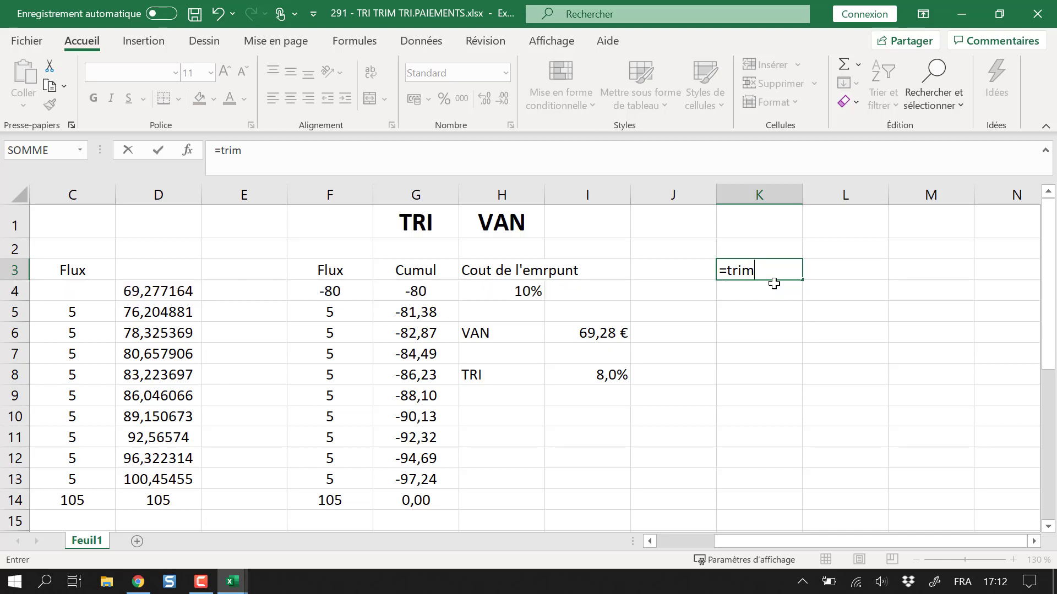
{"action": "key", "text": "Escape"}
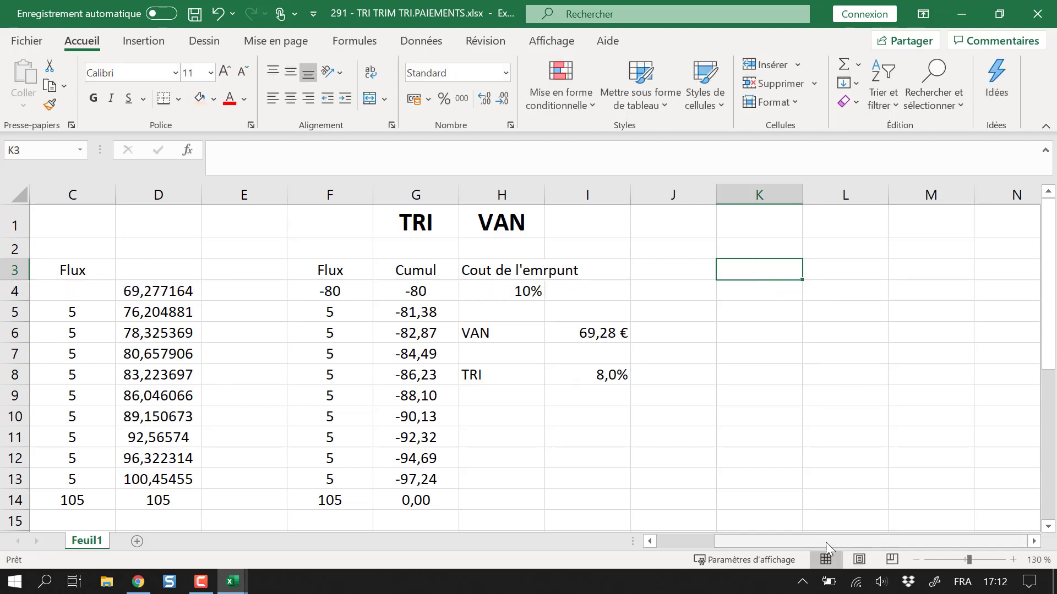
Set the 01/01/2031 flux in C24 of the second table to -30
{"action": "left_click_drag", "start_coordinate": [826, 542], "coordinate": [769, 542]}
{"action": "scroll", "coordinate": [373, 499], "scroll_direction": "down", "scroll_amount": 3}
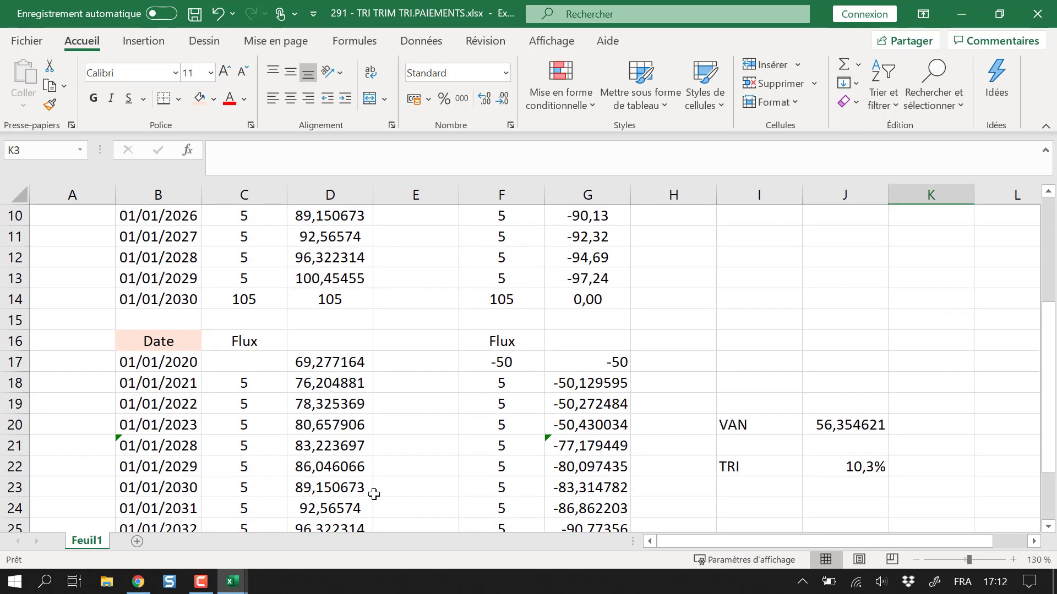
{"action": "scroll", "coordinate": [372, 491], "scroll_direction": "up", "scroll_amount": 2}
{"action": "scroll", "coordinate": [272, 401], "scroll_direction": "down", "scroll_amount": 3}
{"action": "left_click", "coordinate": [244, 449]}
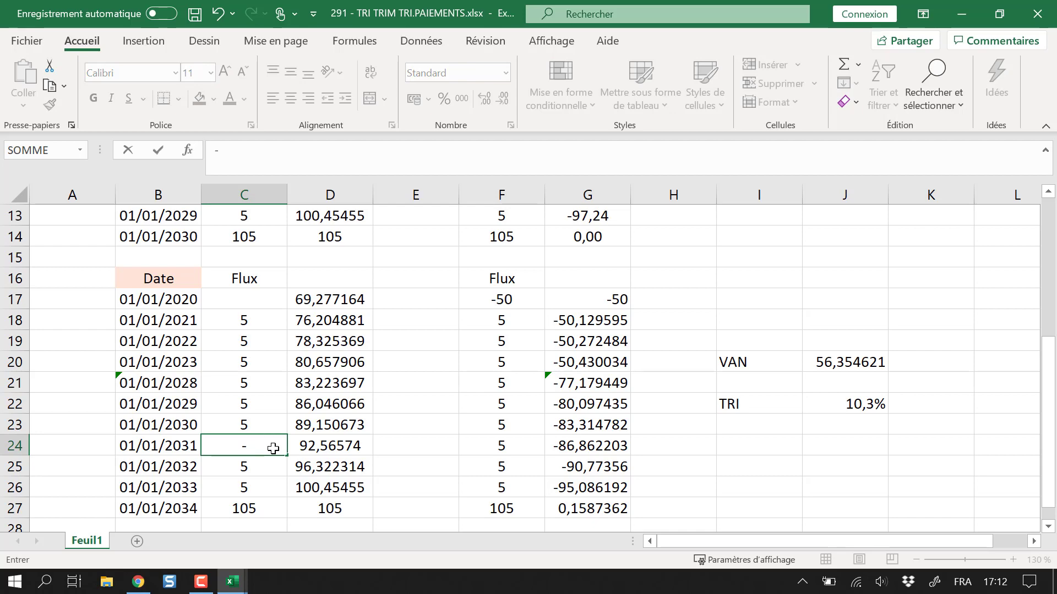
{"action": "type", "text": "30"}
{"action": "key", "text": "Return"}
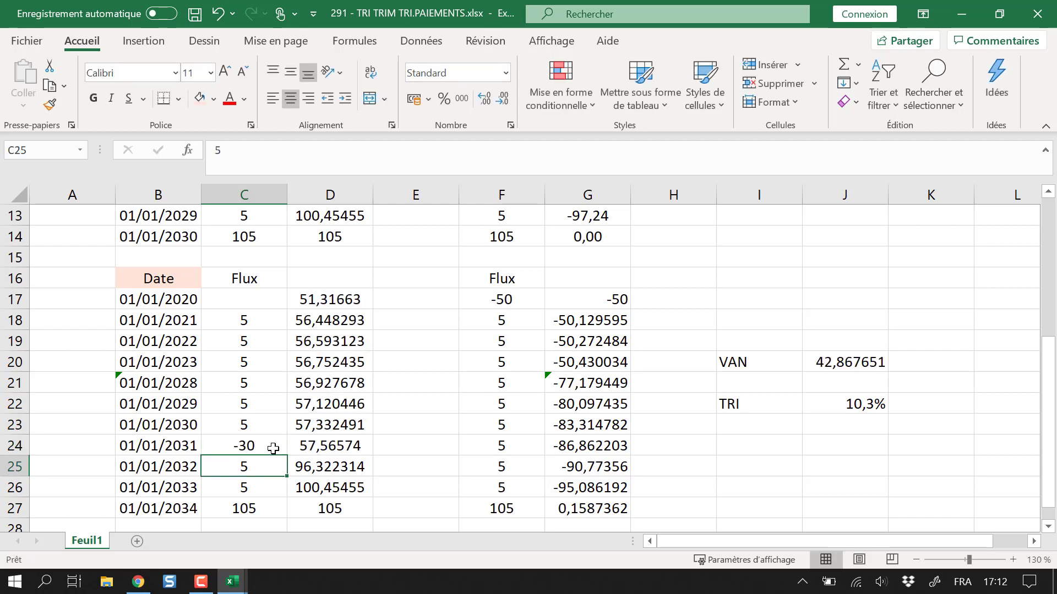
Link the 01/01/2031 flux in F24 to C24 with the formula =C24
{"action": "key", "text": "Up"}
{"action": "key", "text": "Right"}
{"action": "key", "text": "Right"}
{"action": "key", "text": "Right"}
{"action": "type", "text": "="}
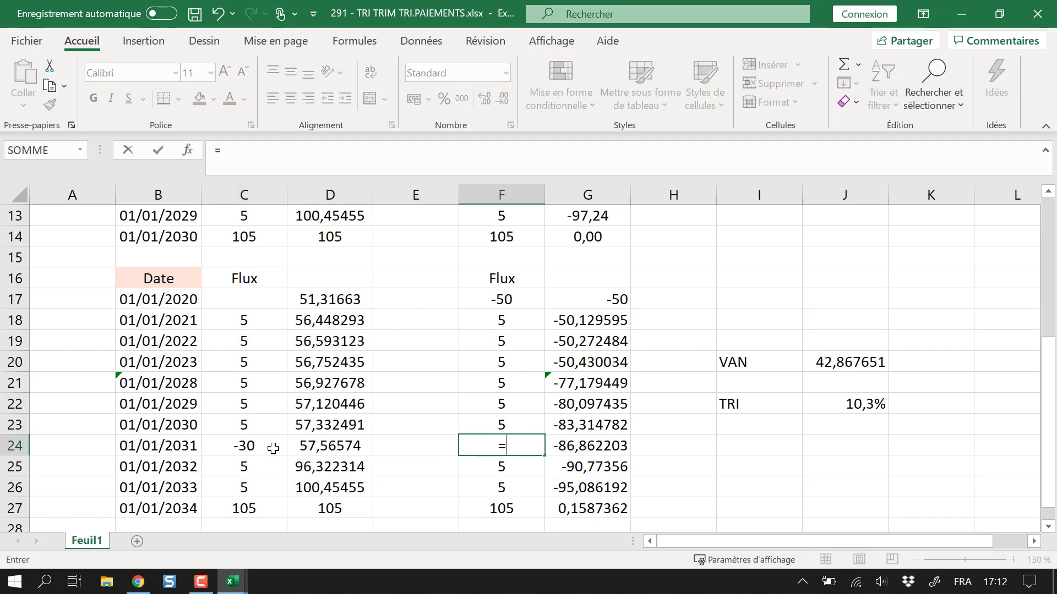
{"action": "key", "text": "Left"}
{"action": "key", "text": "Left"}
{"action": "key", "text": "Left"}
{"action": "key", "text": "Return"}
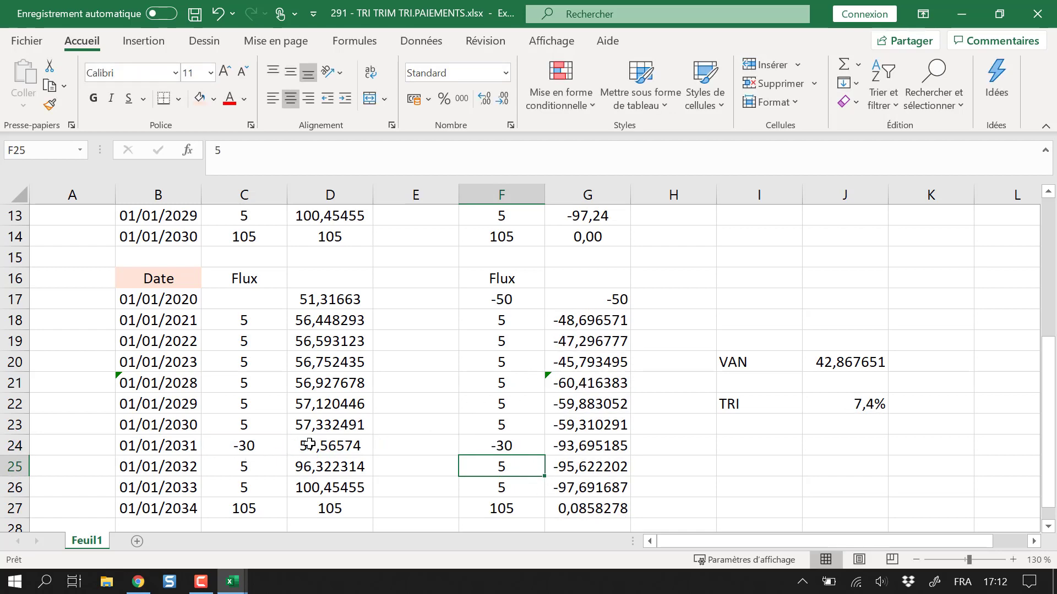
Check the negative flux in C24 against the VAN.PAIEMENTS result in J20 and the TRI.PAIEMENTS result in J22
{"action": "left_click", "coordinate": [243, 443]}
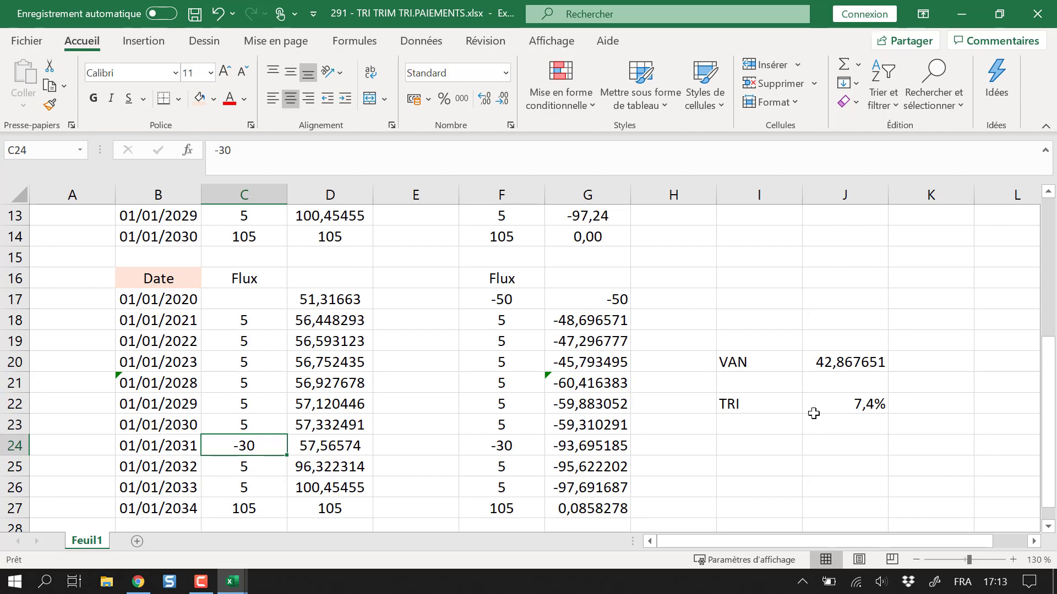
{"action": "left_click", "coordinate": [850, 357]}
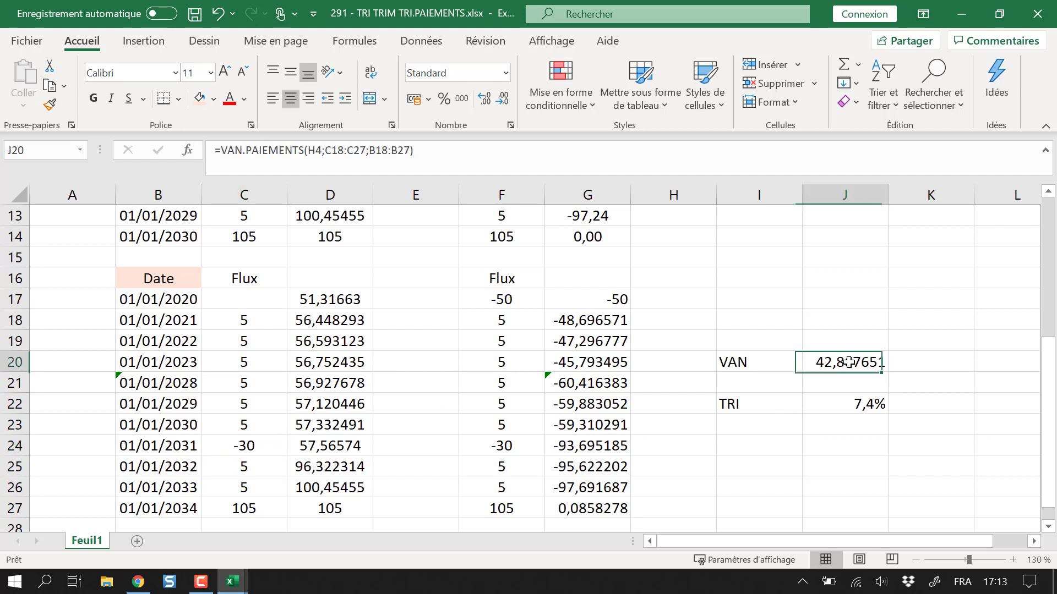
{"action": "left_click", "coordinate": [853, 409]}
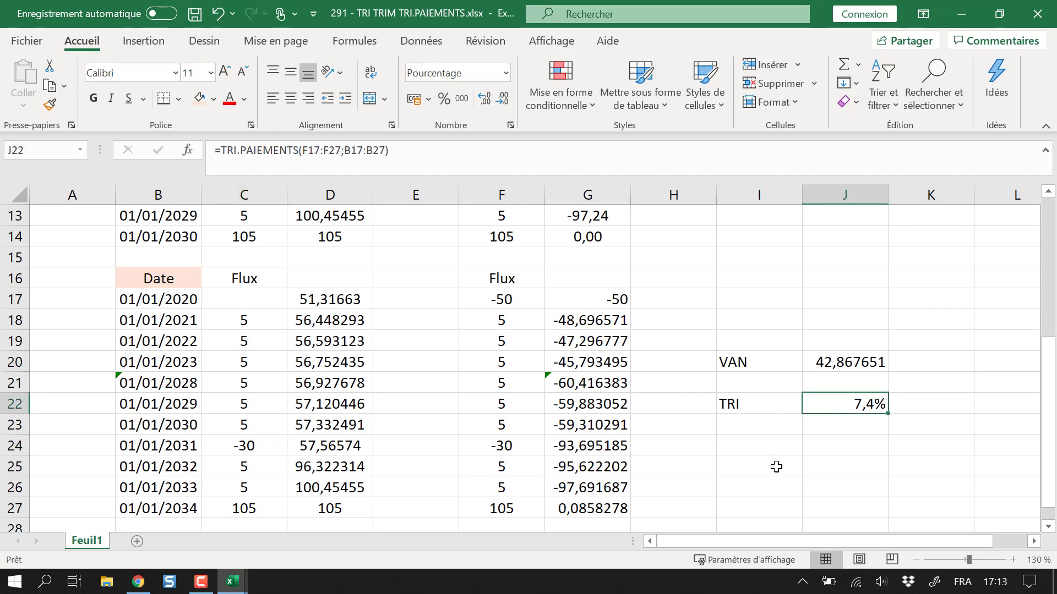
{"action": "left_click_drag", "start_coordinate": [804, 543], "coordinate": [896, 543]}
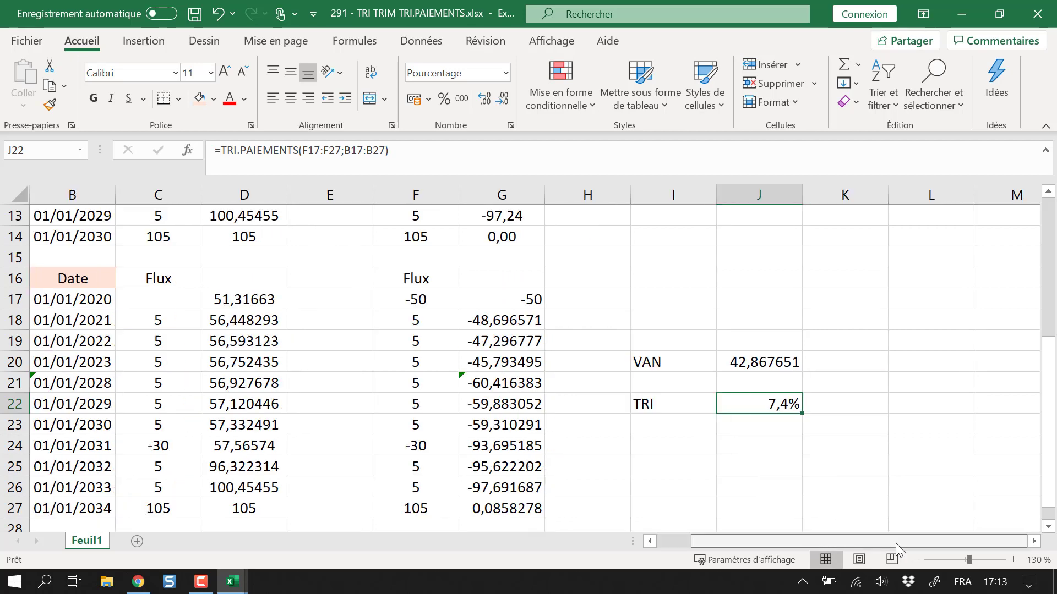
{"action": "scroll", "coordinate": [880, 403], "scroll_direction": "up", "scroll_amount": 4}
{"action": "scroll", "coordinate": [884, 412], "scroll_direction": "down", "scroll_amount": 4}
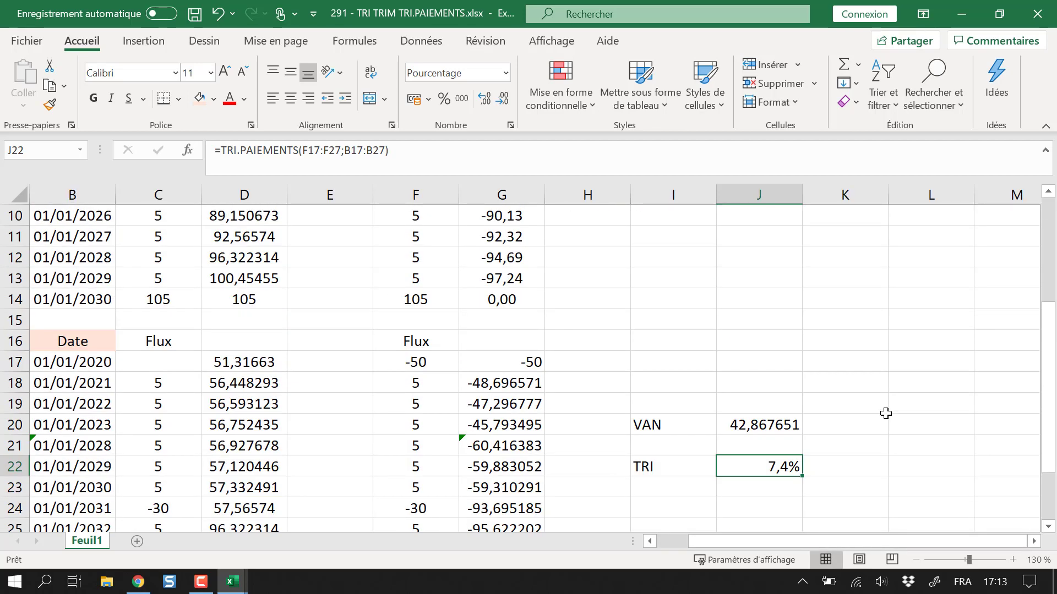
{"action": "scroll", "coordinate": [889, 301], "scroll_direction": "up", "scroll_amount": 3}
{"action": "left_click", "coordinate": [885, 296]}
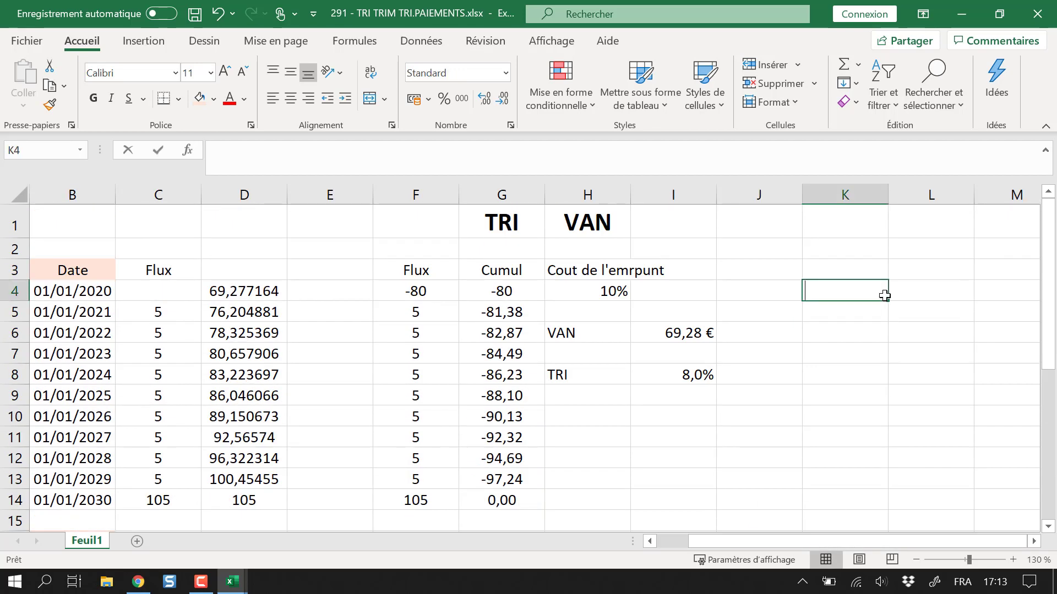
{"action": "type", "text": "=trim"}
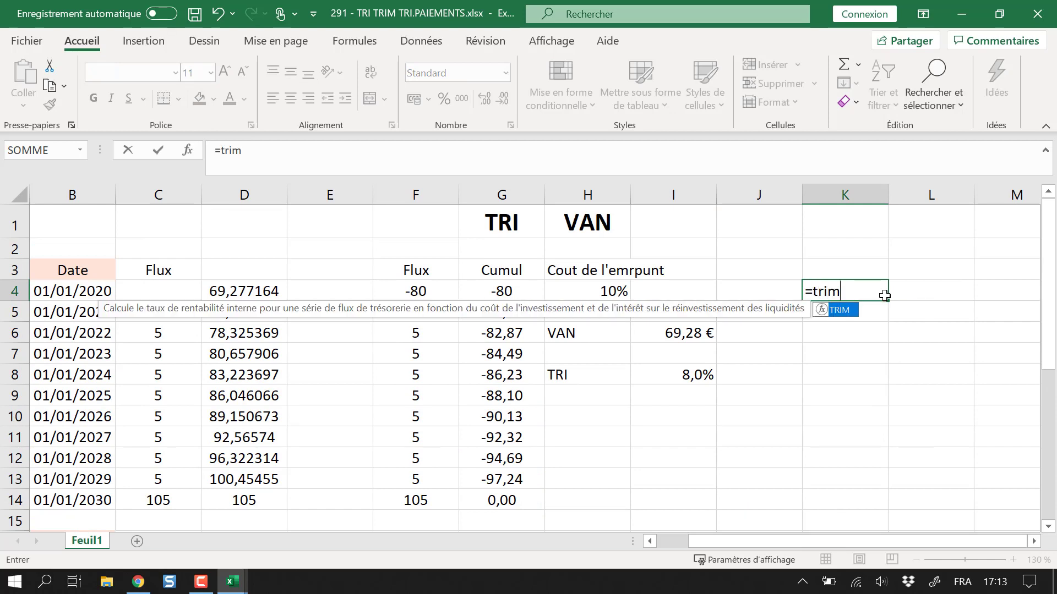
{"action": "type", "text": "("}
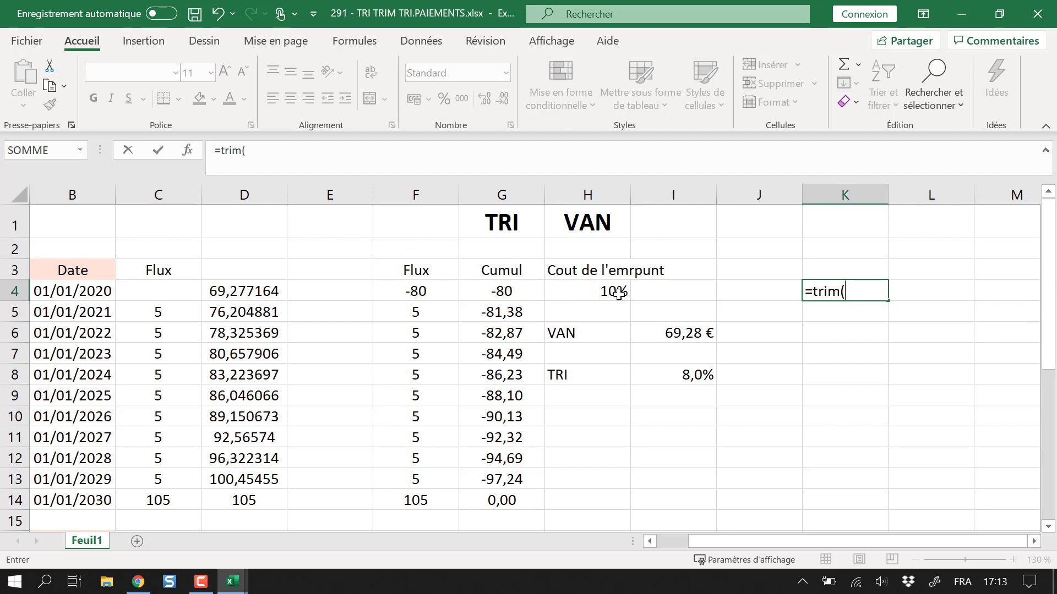
{"action": "key", "text": "Escape"}
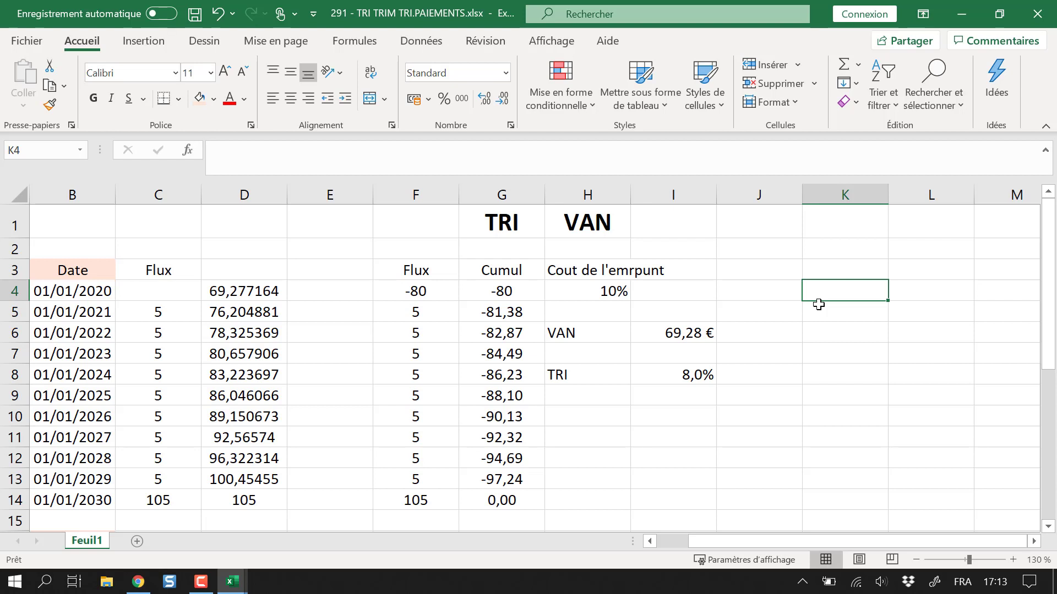
{"action": "type", "text": "="}
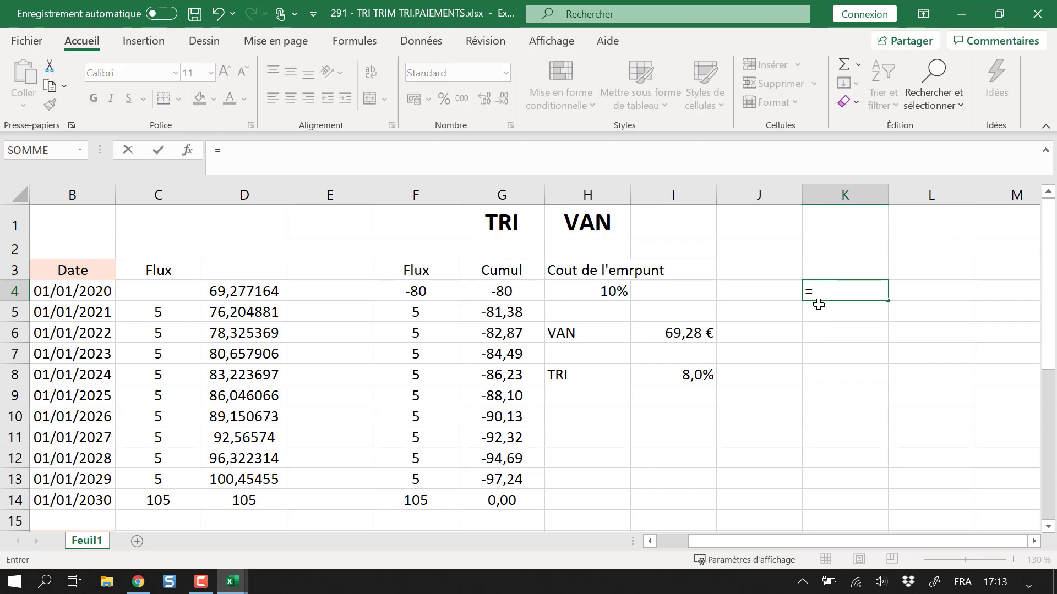
{"action": "type", "text": "trim"}
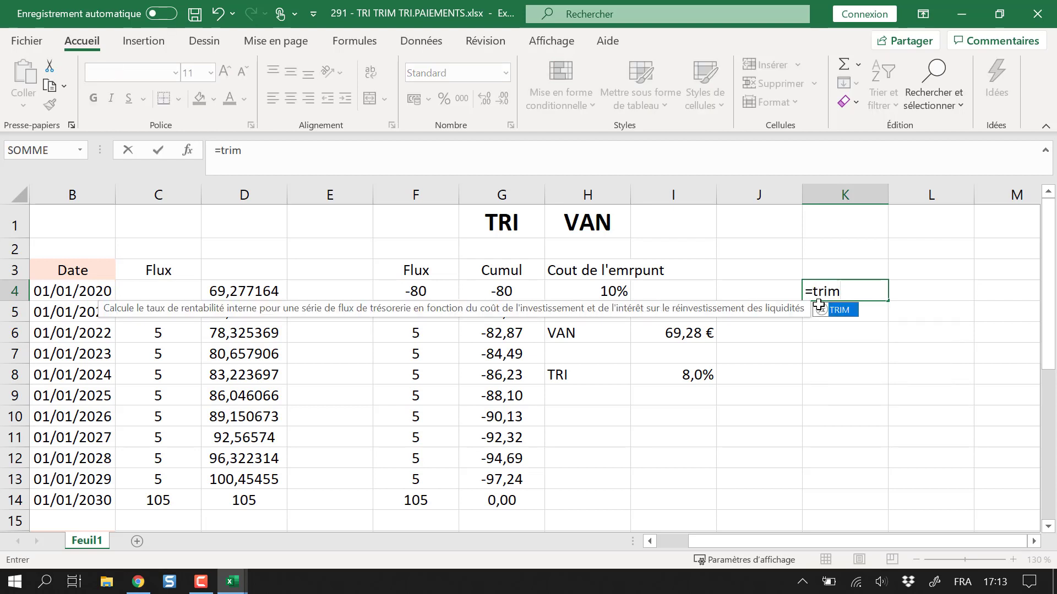
{"action": "type", "text": "("}
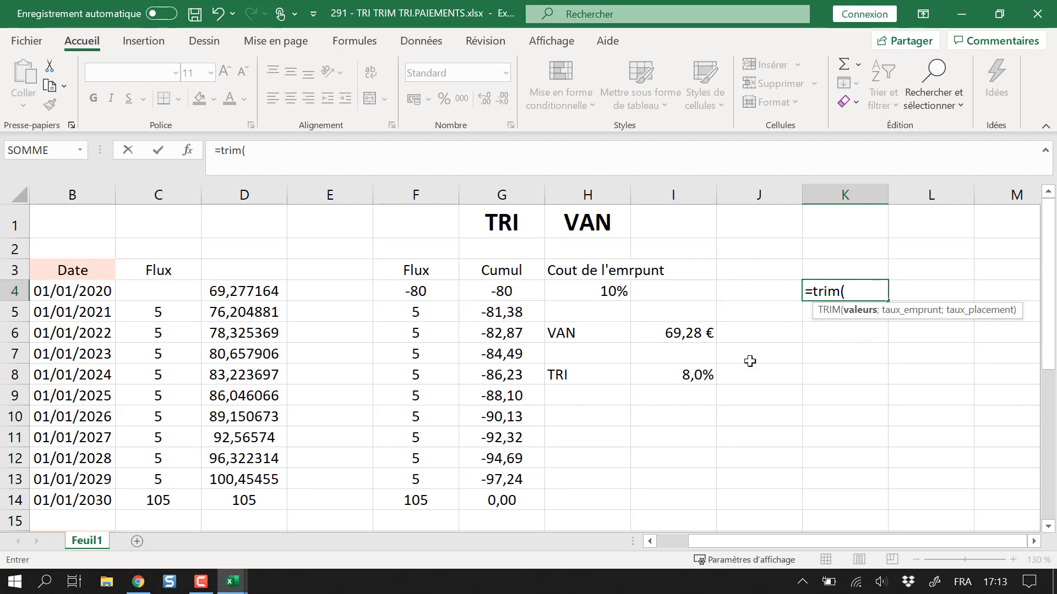
{"action": "key", "text": "Escape"}
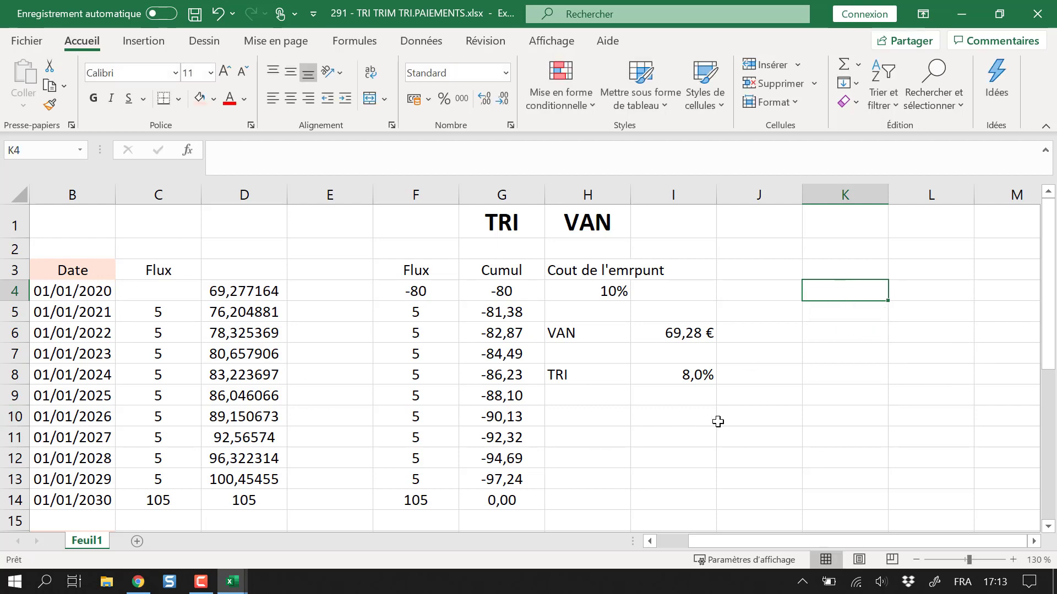
{"action": "scroll", "coordinate": [715, 422], "scroll_direction": "down", "scroll_amount": 5}
{"action": "scroll", "coordinate": [722, 429], "scroll_direction": "up", "scroll_amount": 1}
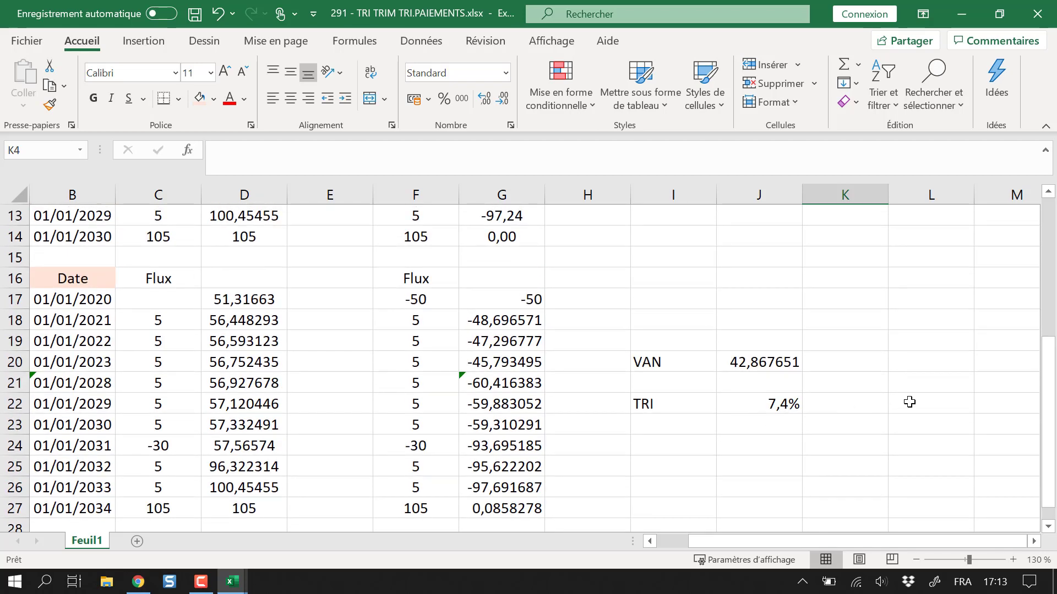
{"action": "left_click", "coordinate": [666, 447]}
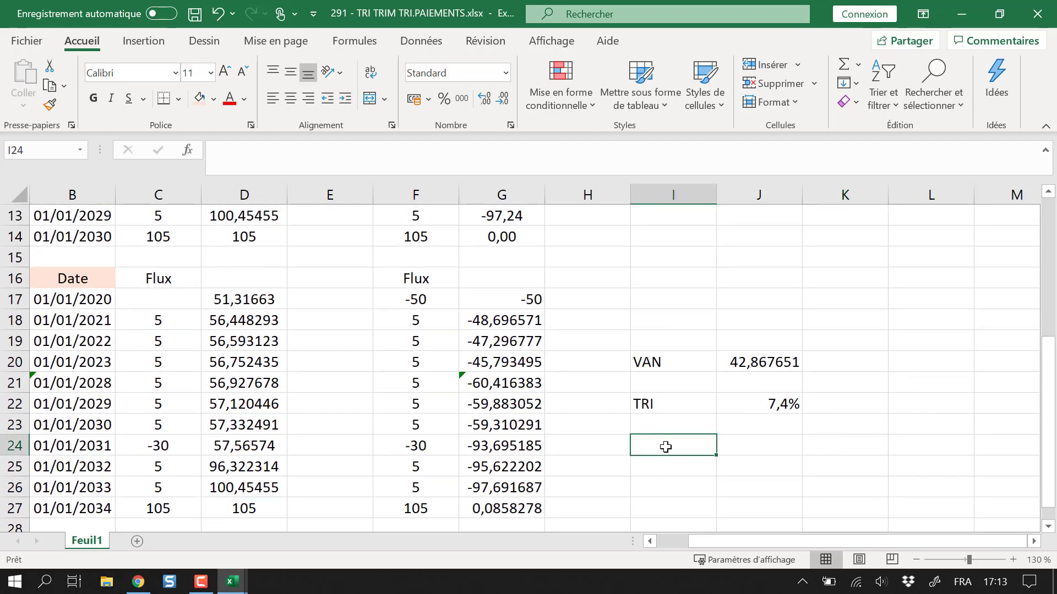
{"action": "type", "text": "TRIM"}
{"action": "key", "text": "Return"}
{"action": "key", "text": "Up"}
{"action": "key", "text": "Right"}
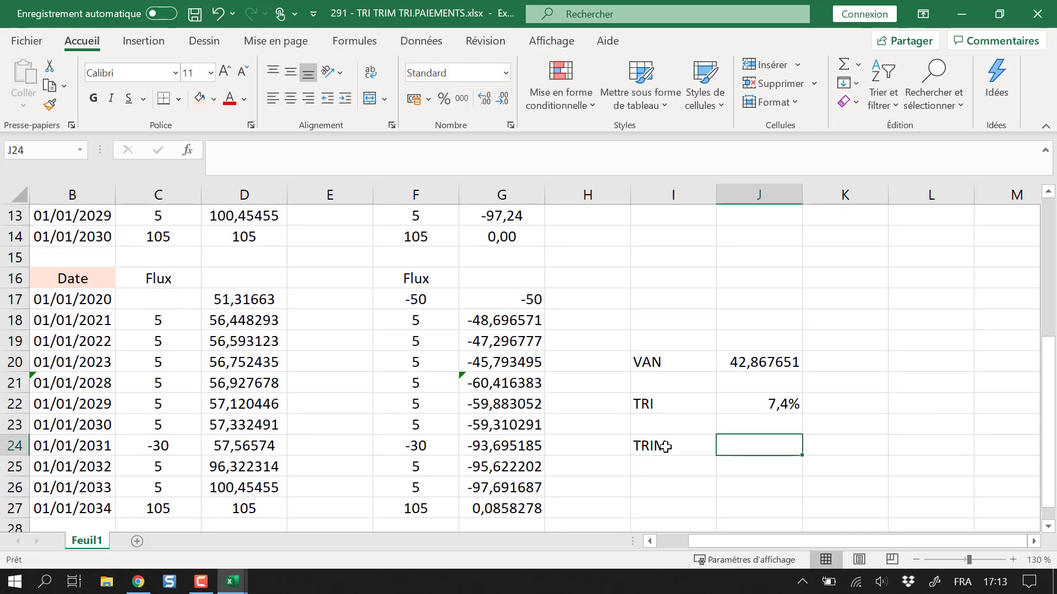
{"action": "type", "text": "=trim("}
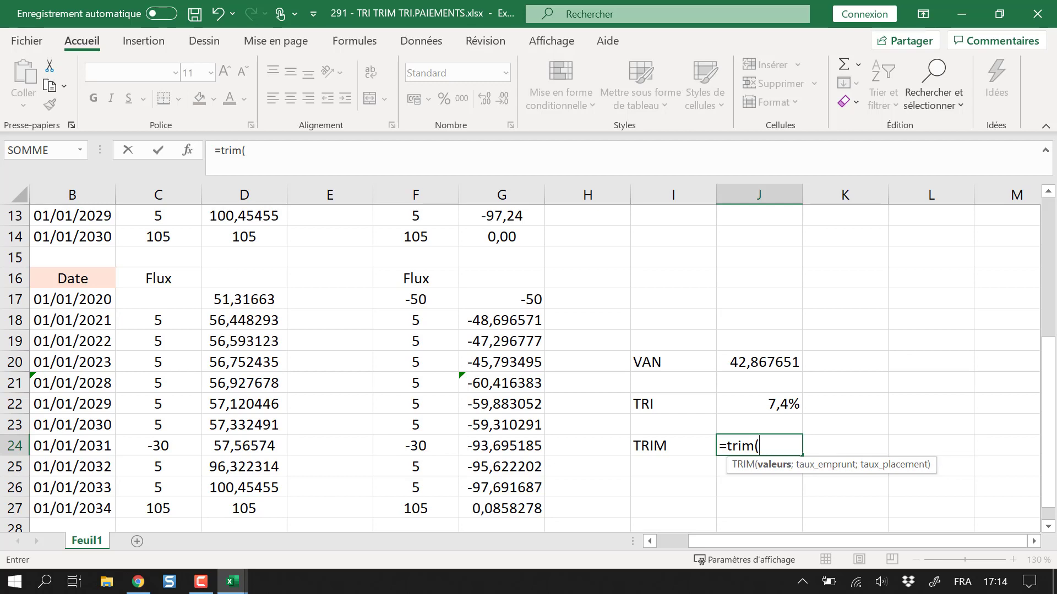
{"action": "key", "text": "Escape"}
{"action": "left_click", "coordinate": [667, 443]}
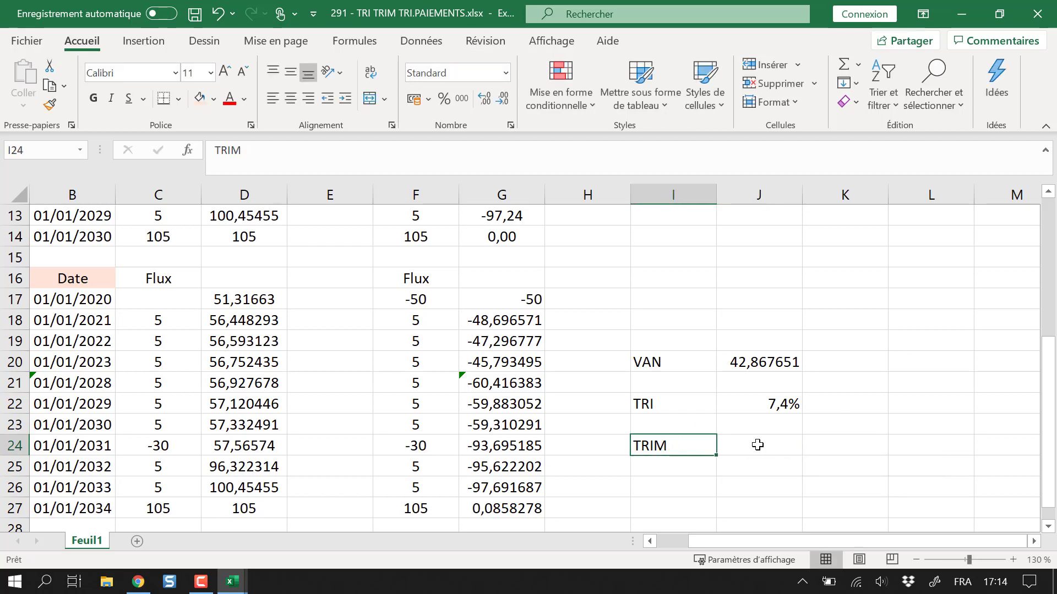
{"action": "left_click", "coordinate": [758, 444]}
{"action": "left_click", "coordinate": [672, 447]}
{"action": "key", "text": "Delete"}
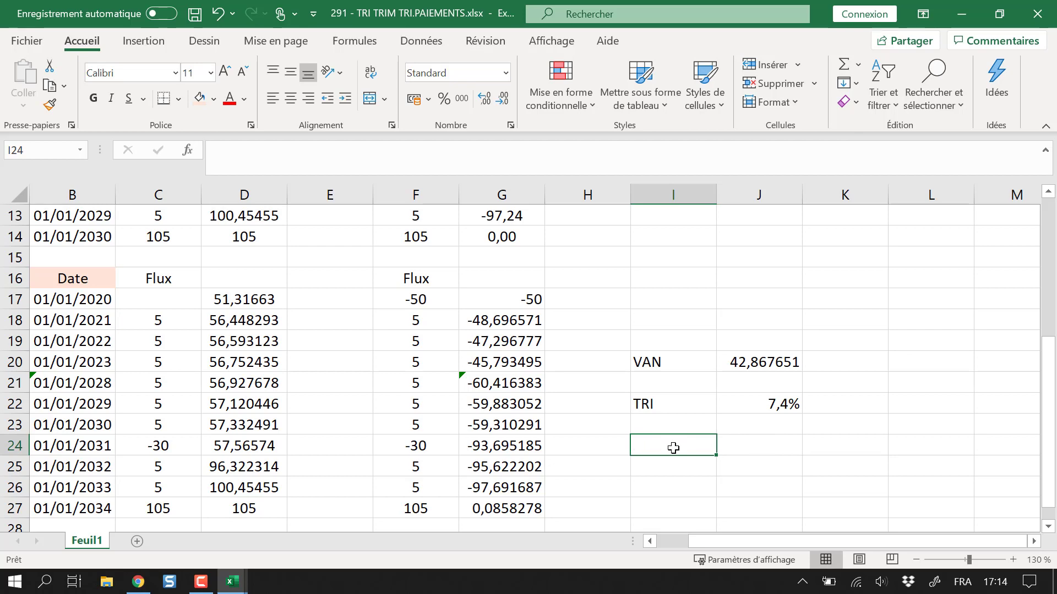
Set the 01/01/2026 flux in C10 of the first table to -20
{"action": "scroll", "coordinate": [422, 405], "scroll_direction": "up", "scroll_amount": 3}
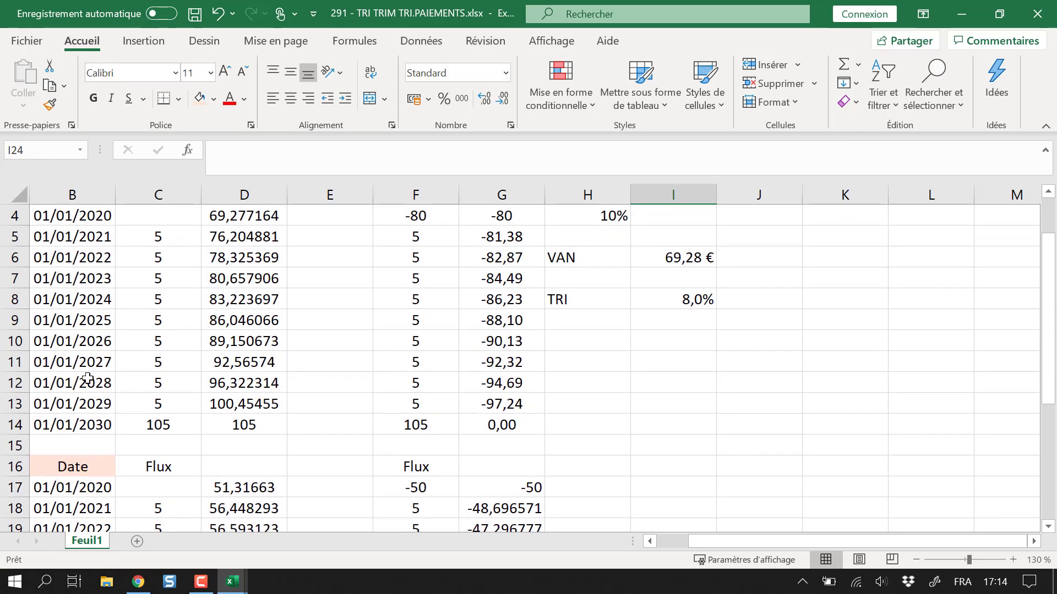
{"action": "scroll", "coordinate": [216, 452], "scroll_direction": "up", "scroll_amount": 1}
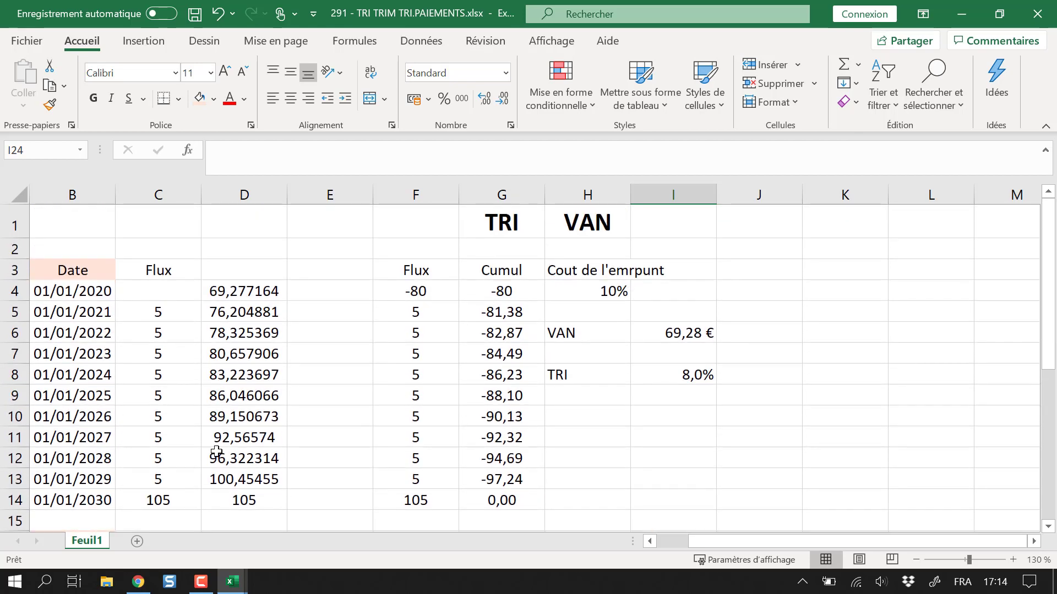
{"action": "left_click", "coordinate": [178, 411]}
{"action": "type", "text": "-"}
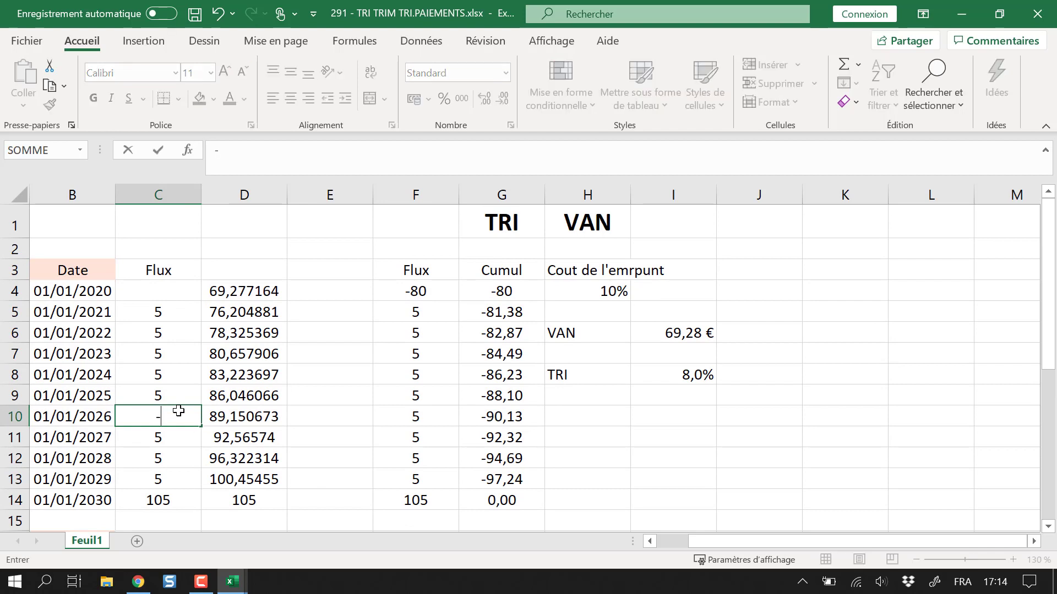
{"action": "type", "text": "20"}
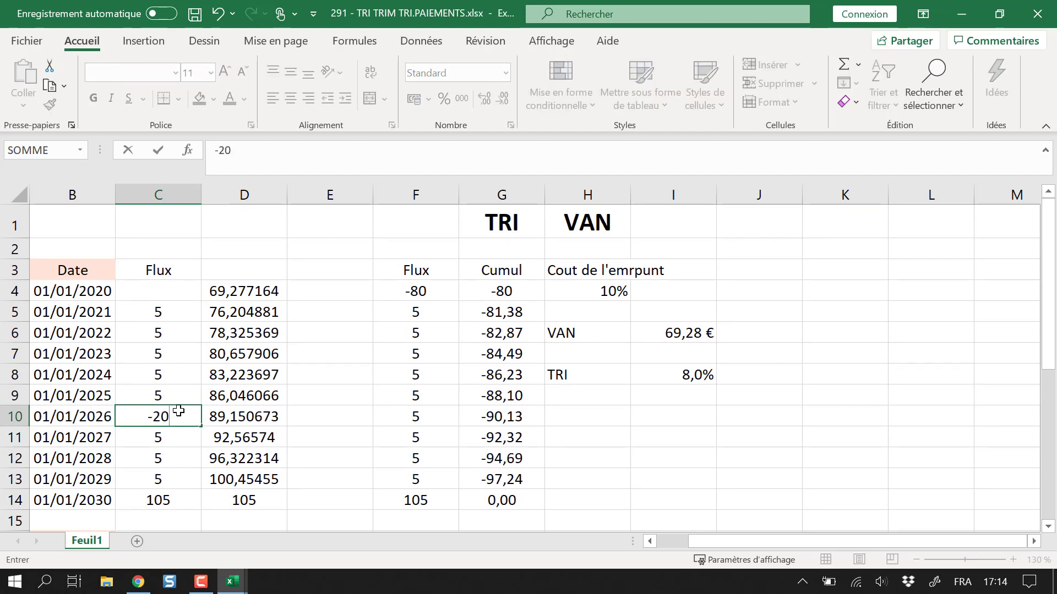
{"action": "key", "text": "Return"}
Set the matching 01/01/2026 flux in F10 of the second Flux column to -20
{"action": "key", "text": "Up"}
{"action": "key", "text": "Right"}
{"action": "key", "text": "Right"}
{"action": "key", "text": "Right"}
{"action": "type", "text": "-"}
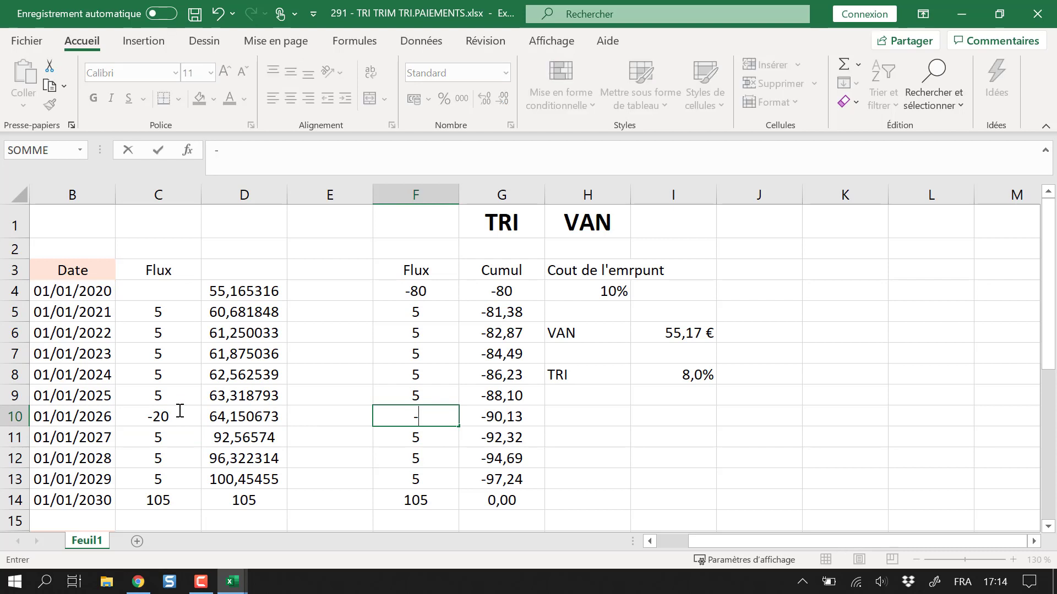
{"action": "type", "text": "40"}
{"action": "key", "text": "BackSpace"}
{"action": "key", "text": "BackSpace"}
{"action": "type", "text": "20"}
{"action": "key", "text": "Return"}
Label cell H10 as TRIM, below the TRI label
{"action": "key", "text": "Up"}
{"action": "key", "text": "Right"}
{"action": "key", "text": "Right"}
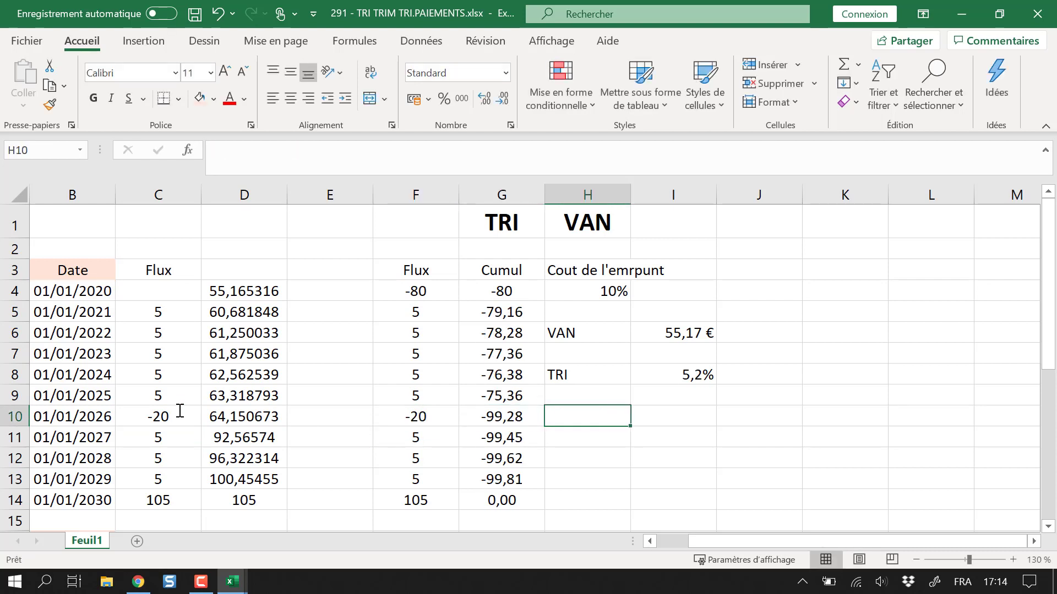
{"action": "type", "text": "TRIM"}
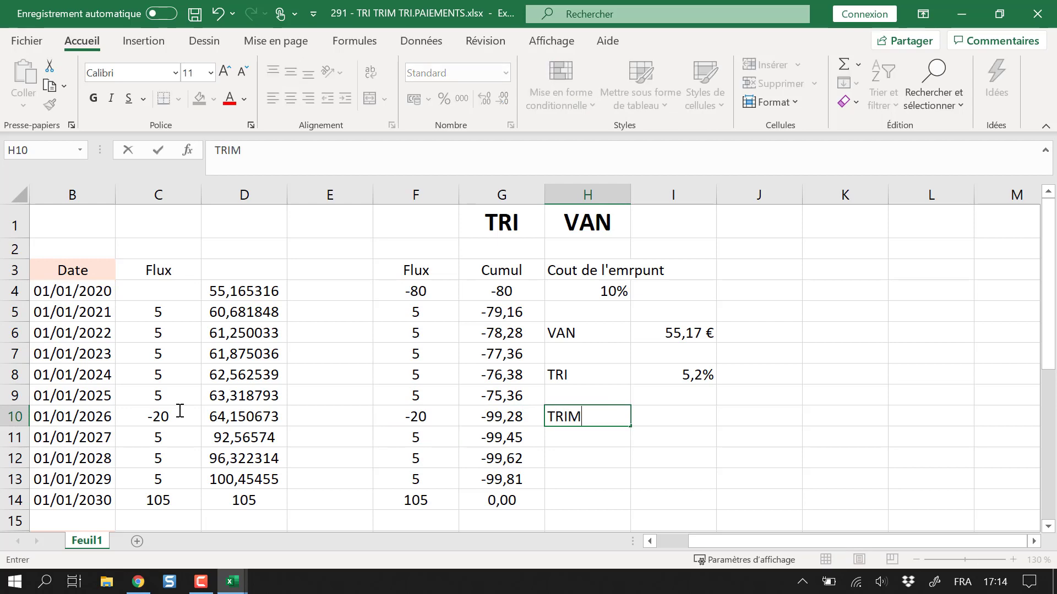
{"action": "key", "text": "Return"}
Calculate the modified internal rate of return in I10 with the formula =TRIM(C5:C14;H4;J4)
{"action": "key", "text": "Up"}
{"action": "key", "text": "Right"}
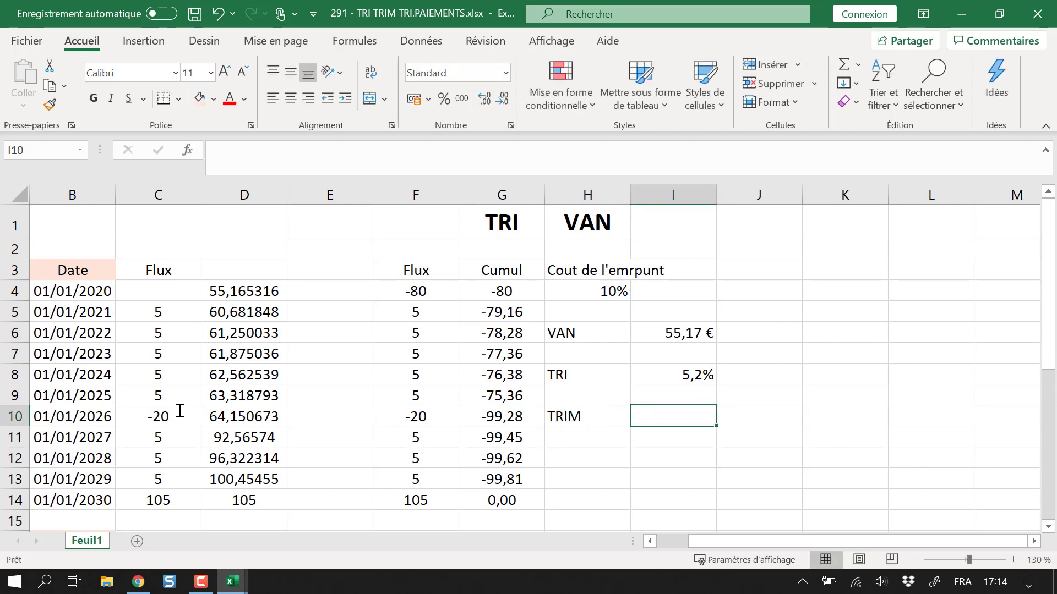
{"action": "type", "text": "=trim("}
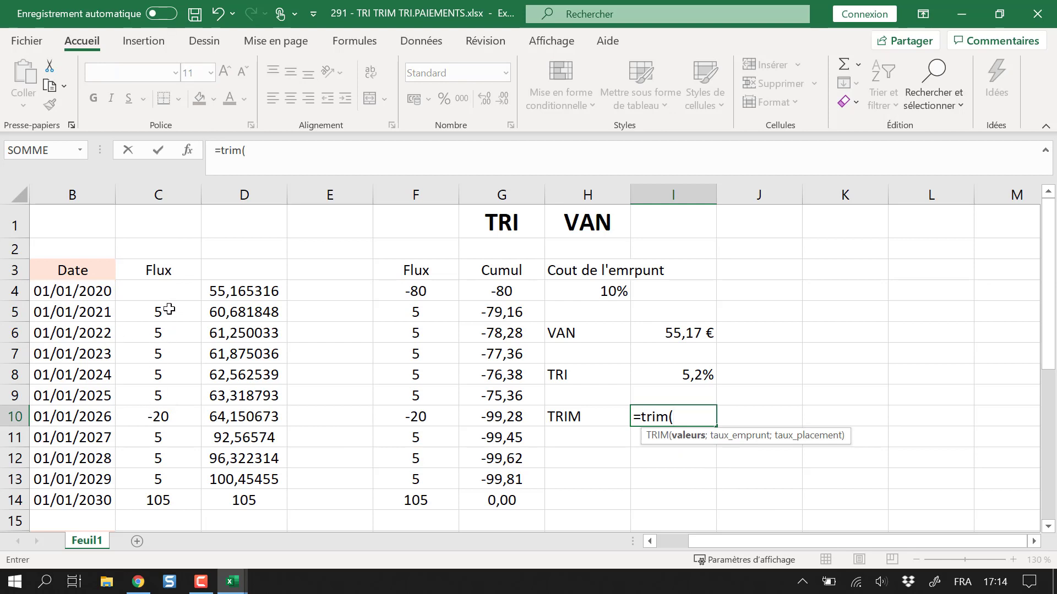
{"action": "left_click_drag", "start_coordinate": [171, 309], "coordinate": [153, 498]}
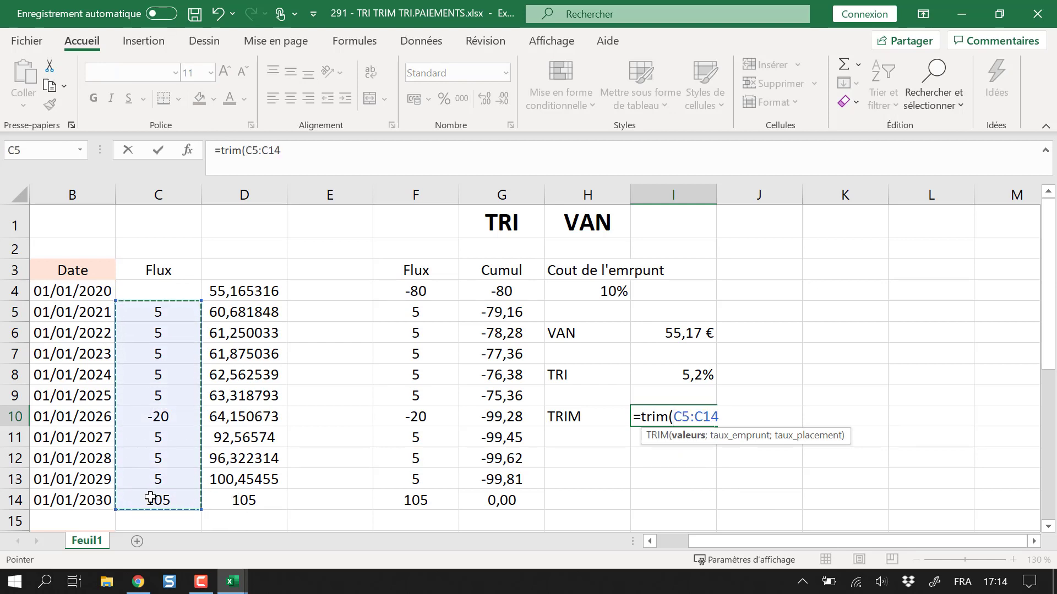
{"action": "type", "text": ";"}
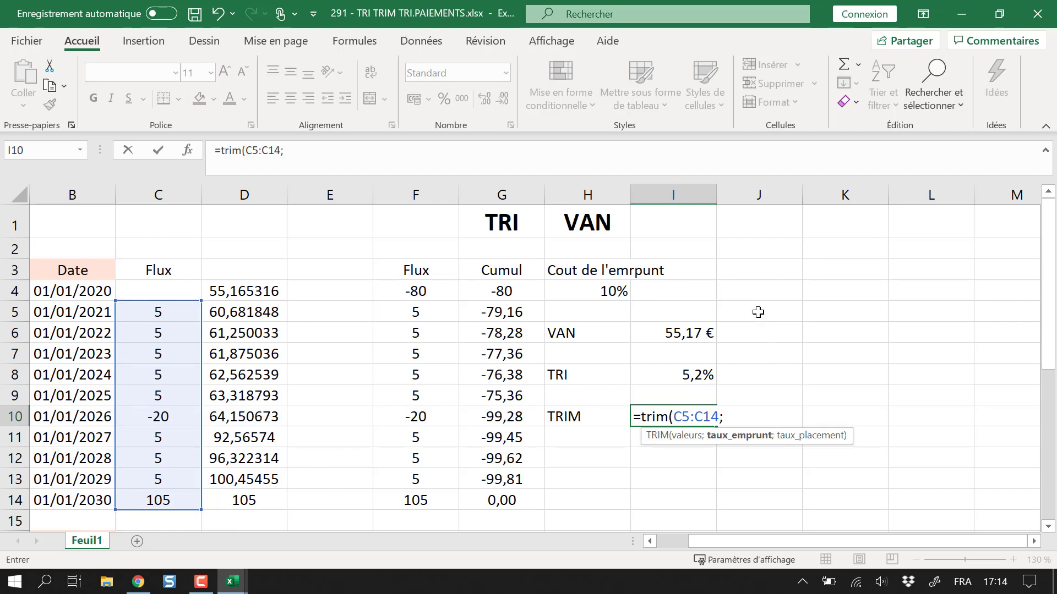
{"action": "left_click", "coordinate": [620, 293]}
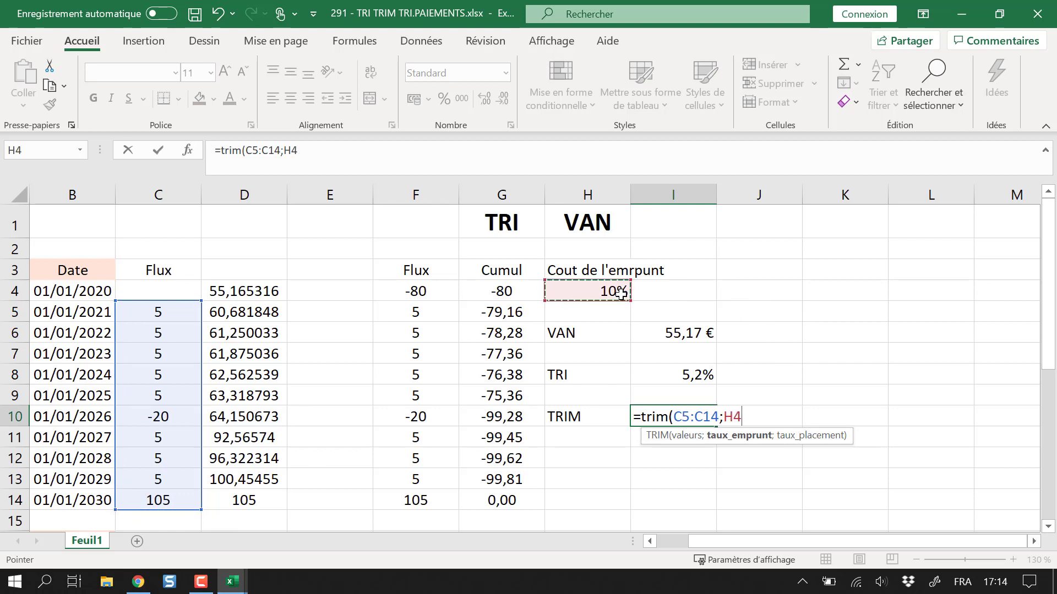
{"action": "type", "text": ";"}
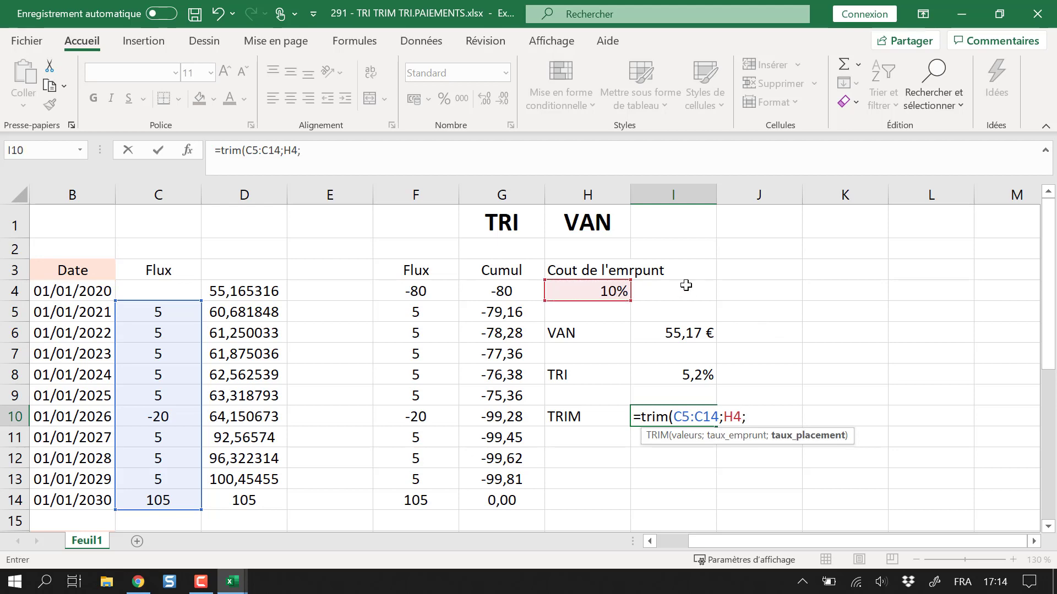
{"action": "left_click", "coordinate": [751, 286]}
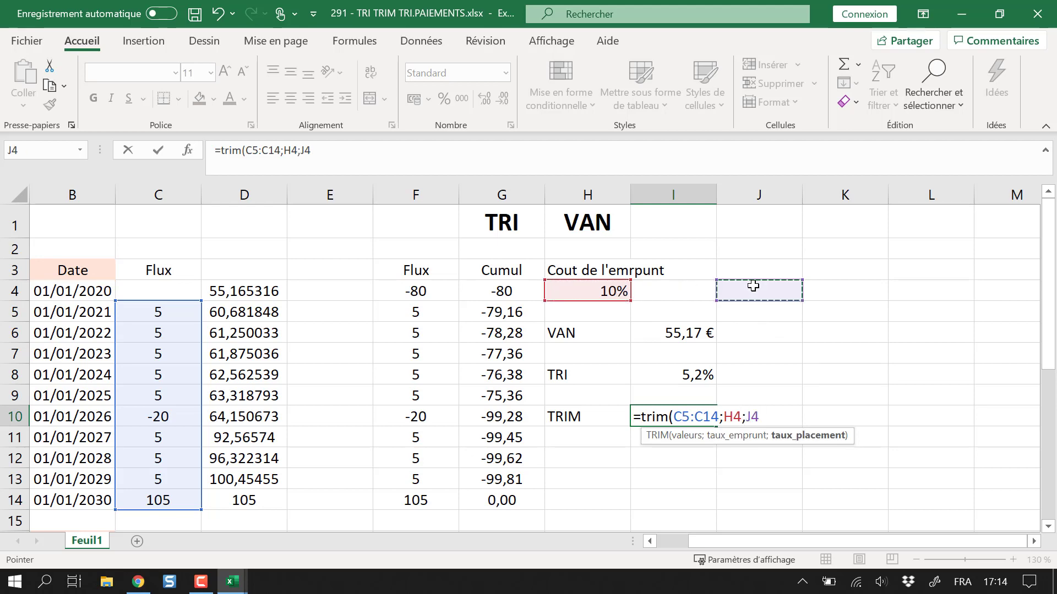
{"action": "type", "text": ")"}
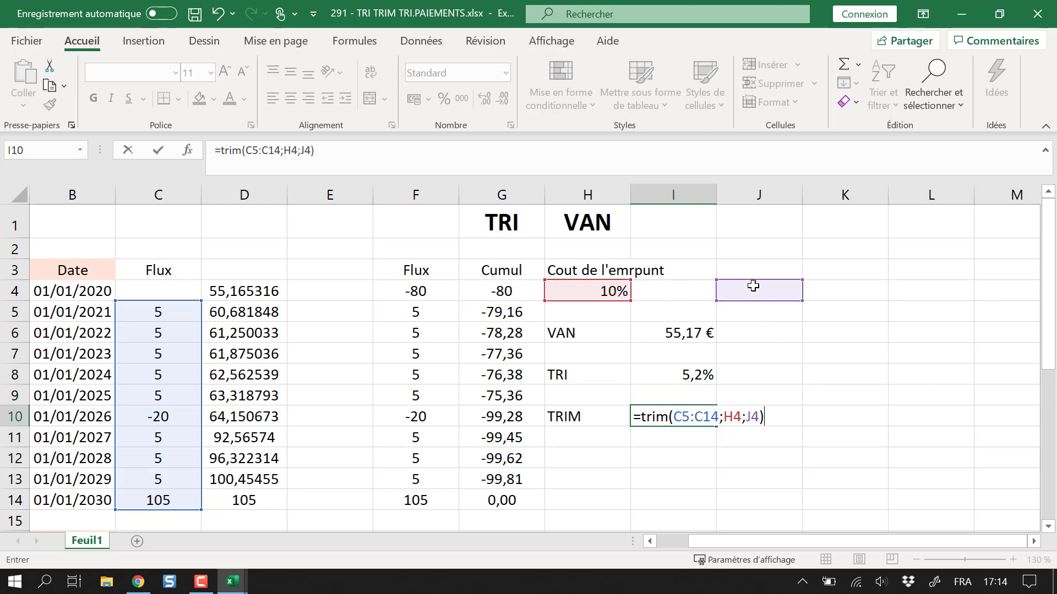
{"action": "key", "text": "Return"}
Enter 5% in J4 as the placement rate used by the TRIM formula
{"action": "key", "text": "Up"}
{"action": "key", "text": "Up"}
{"action": "key", "text": "Up"}
{"action": "key", "text": "Up"}
{"action": "key", "text": "Up"}
{"action": "key", "text": "Up"}
{"action": "key", "text": "Up"}
{"action": "key", "text": "Right"}
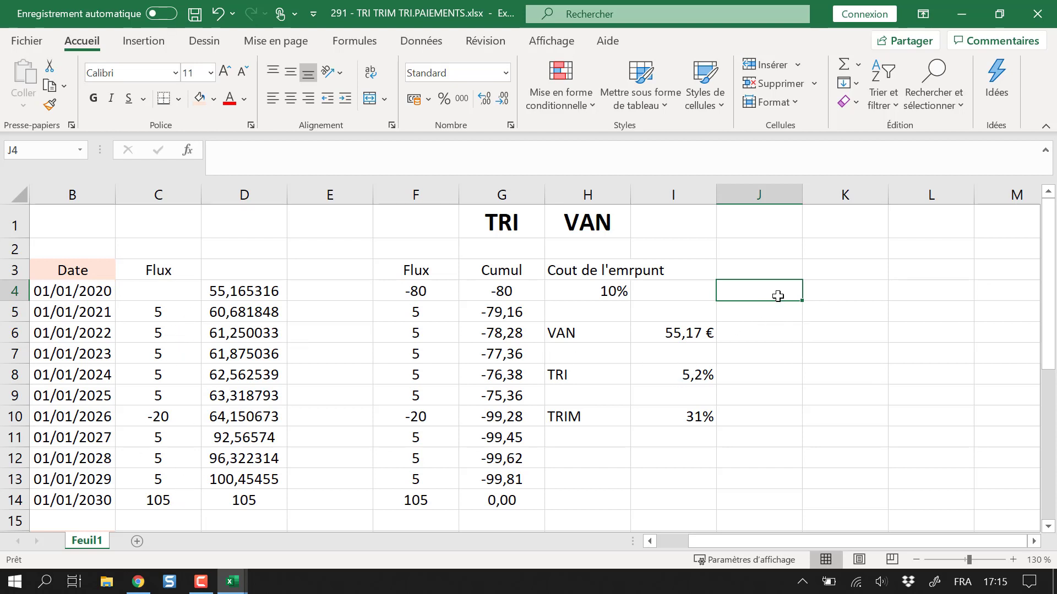
{"action": "type", "text": "5%"}
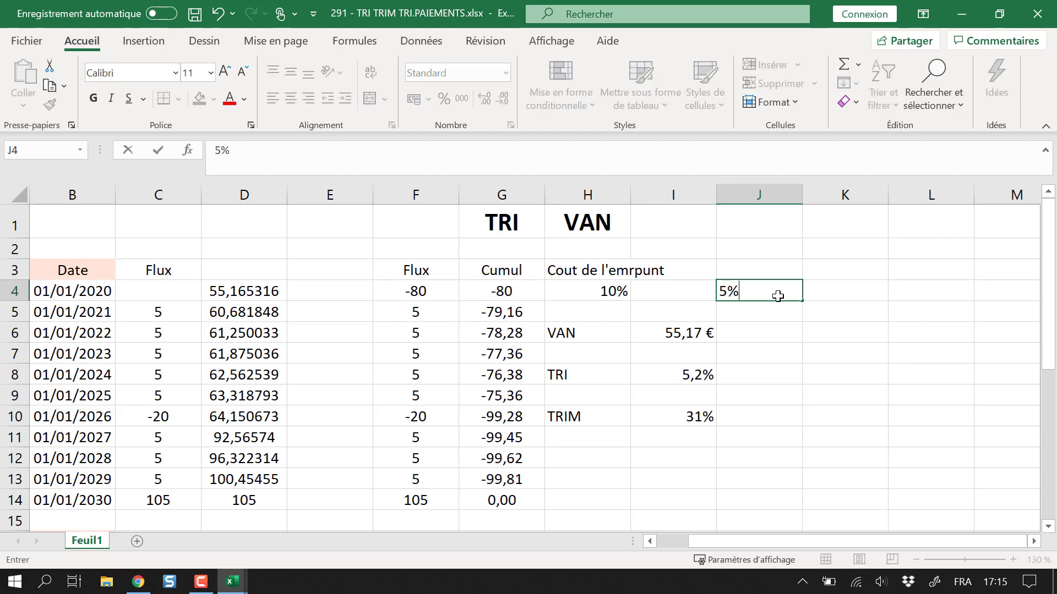
{"action": "key", "text": "Return"}
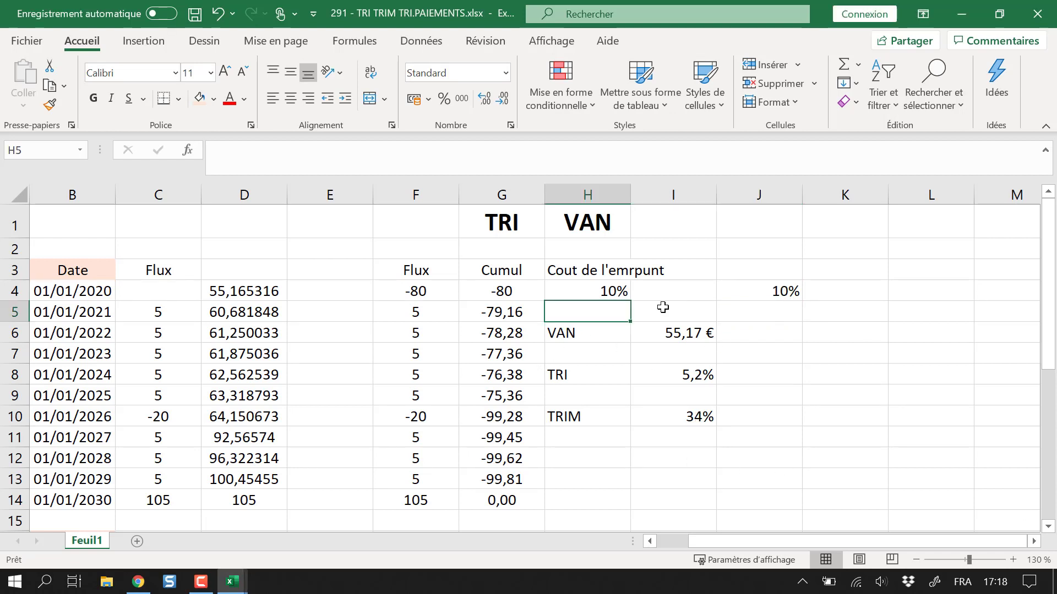
Clear the placement rate in J4 and set it to 0%
{"action": "left_click", "coordinate": [775, 291]}
{"action": "key", "text": "Delete"}
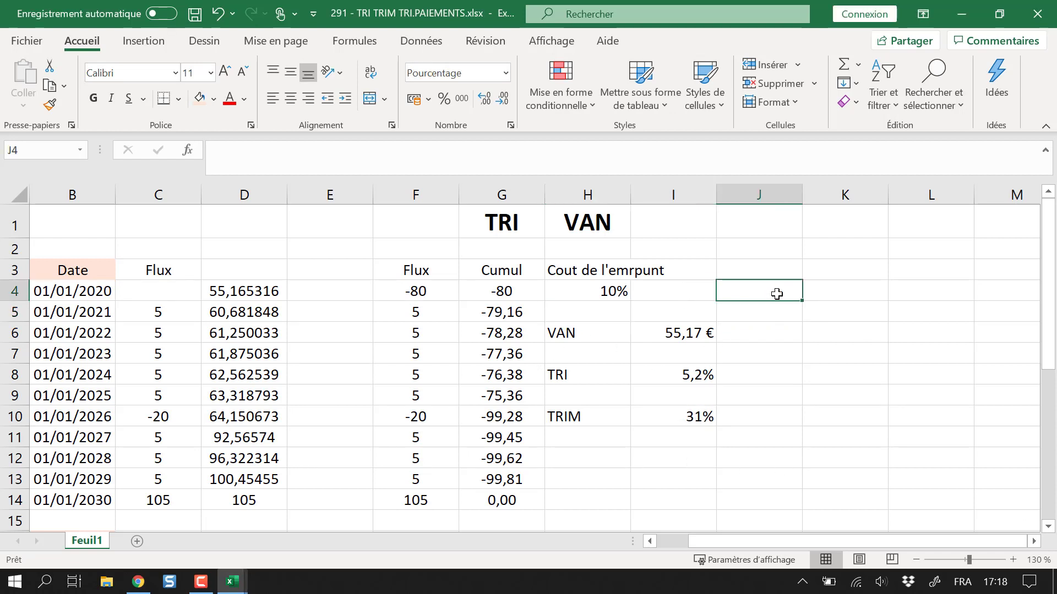
{"action": "type", "text": "0"}
{"action": "key", "text": "Return"}
Set the placement rate in J4 to 10%
{"action": "left_click", "coordinate": [777, 294]}
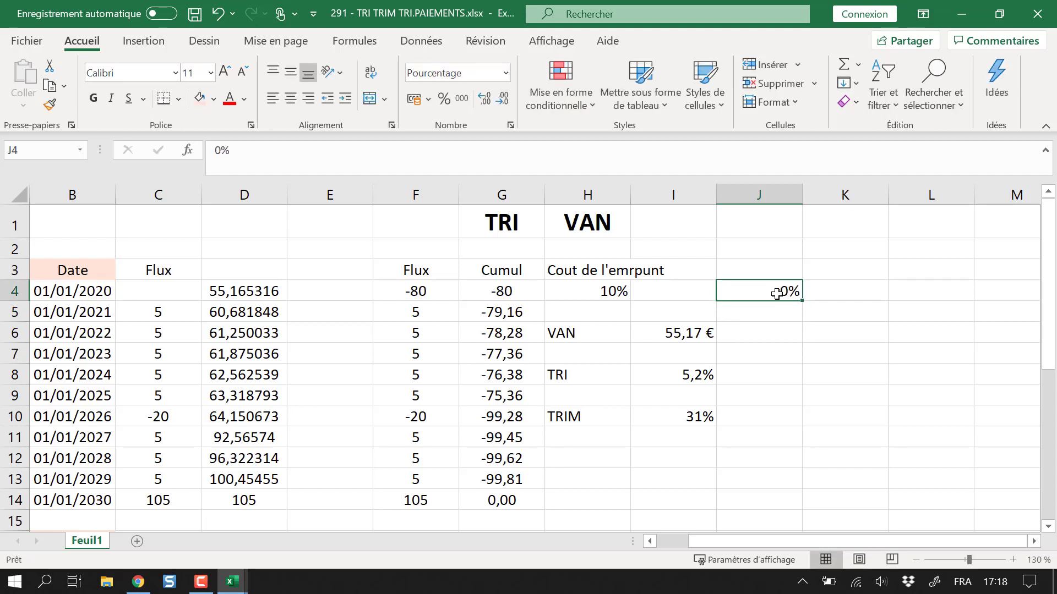
{"action": "type", "text": "10"}
{"action": "key", "text": "Return"}
{"action": "left_click", "coordinate": [777, 294]}
Add the header "Taux investissement" in J3 above the placement rate
{"action": "left_click", "coordinate": [782, 274]}
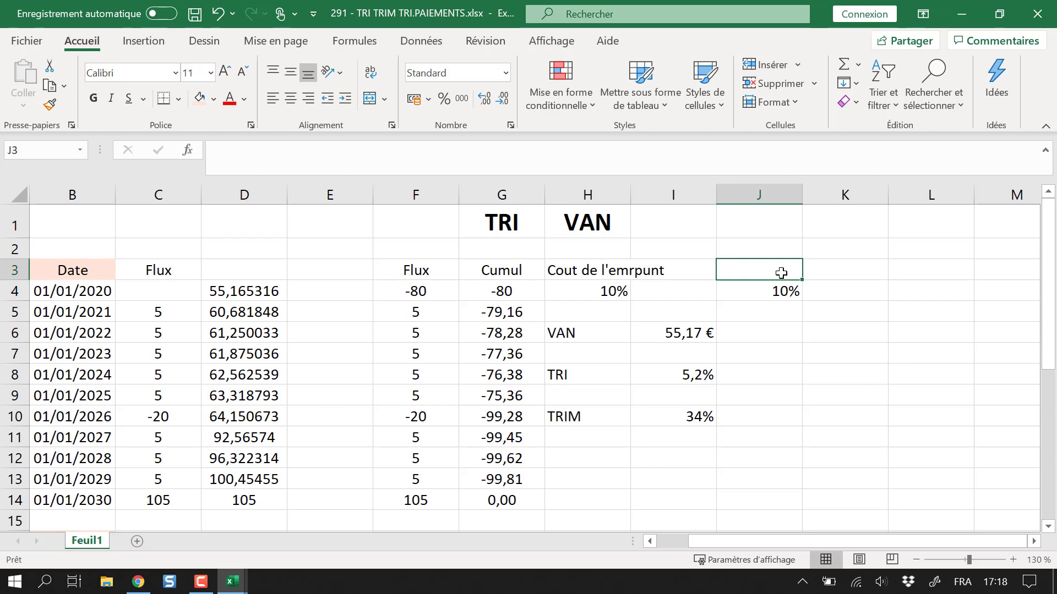
{"action": "type", "text": "Tau"}
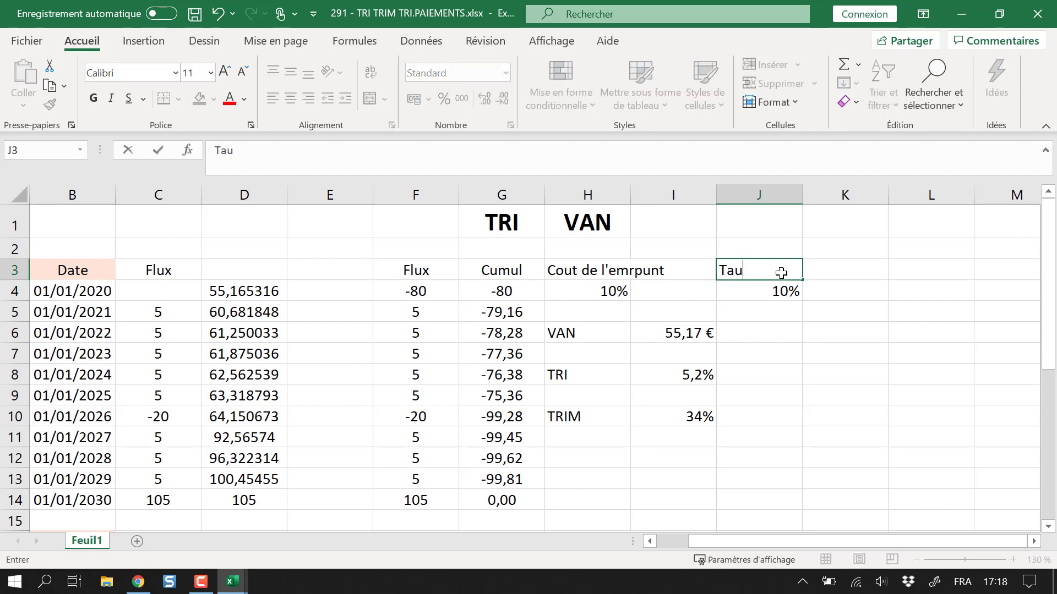
{"action": "type", "text": "x investissement"}
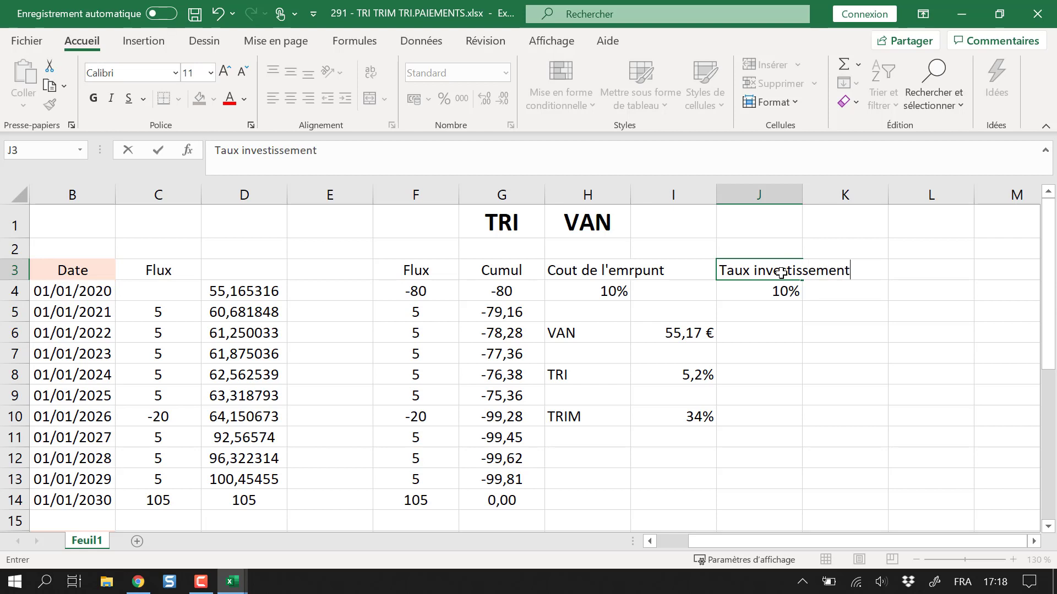
{"action": "key", "text": "Return"}
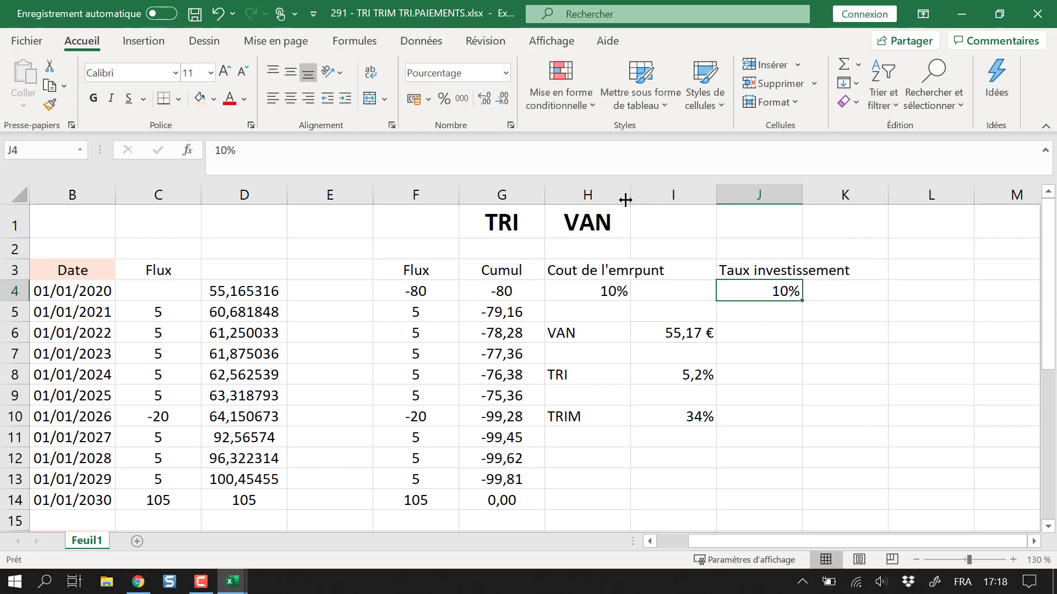
Centre the contents of columns H to J and widen column H to fit the "Cout de l'emrpunt" header
{"action": "left_click_drag", "start_coordinate": [618, 196], "coordinate": [762, 195]}
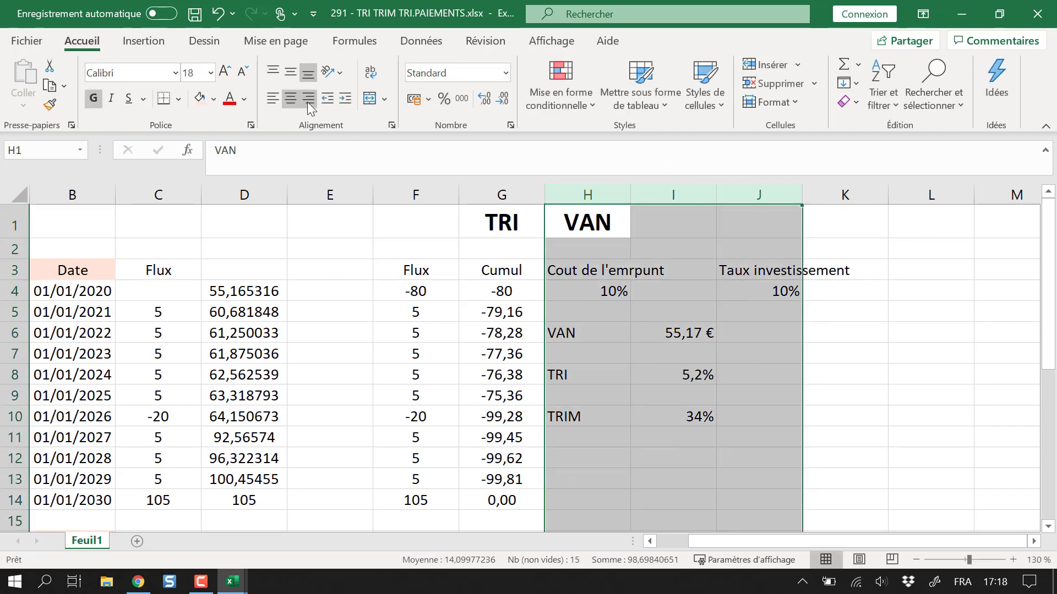
{"action": "left_click", "coordinate": [290, 99]}
{"action": "left_click", "coordinate": [915, 411]}
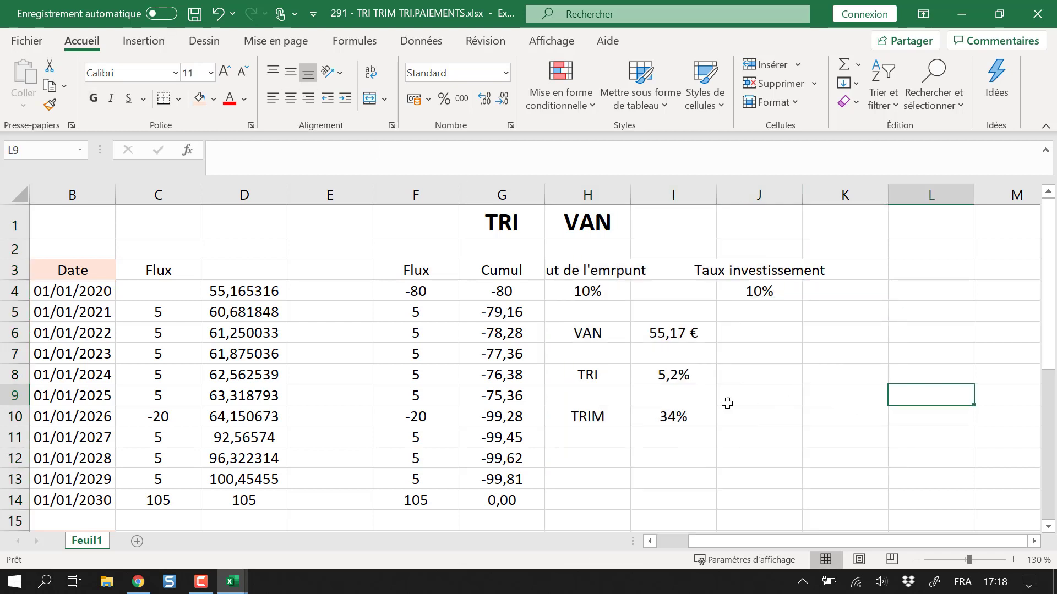
{"action": "left_click", "coordinate": [697, 425]}
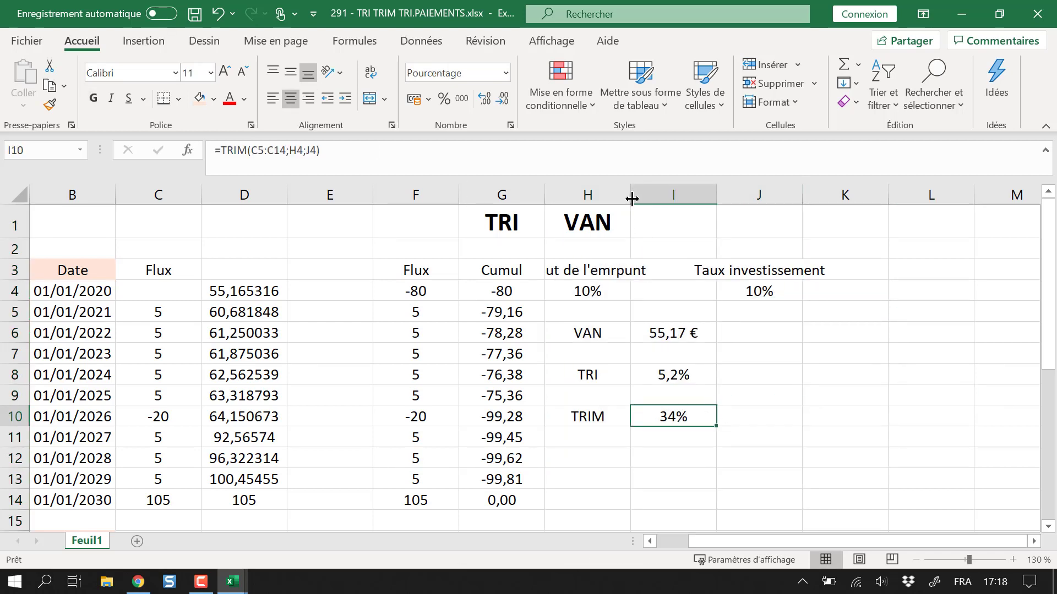
{"action": "left_click_drag", "start_coordinate": [632, 199], "coordinate": [677, 199]}
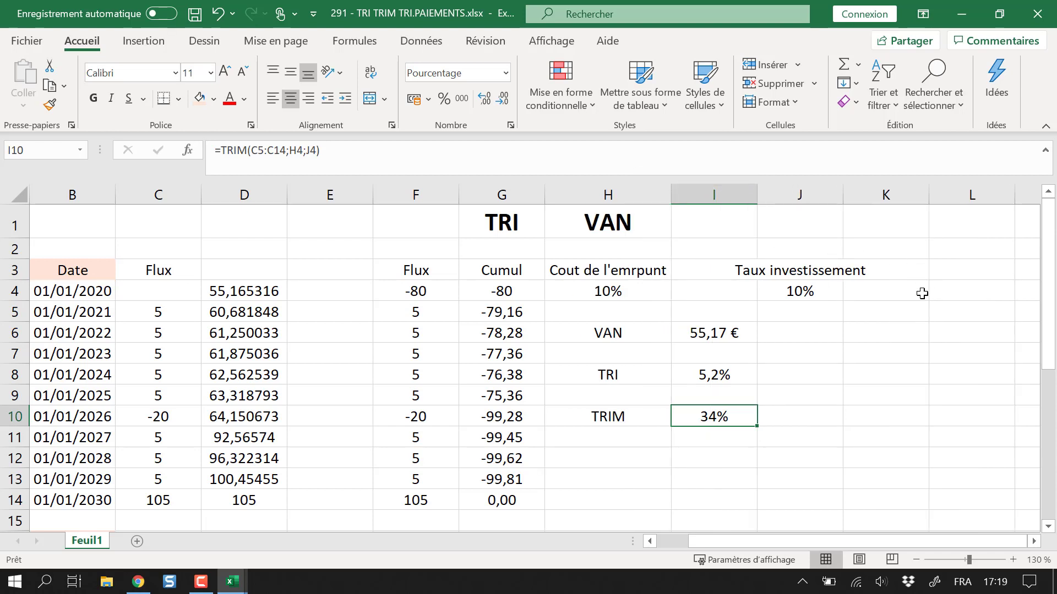
{"action": "left_click", "coordinate": [807, 292]}
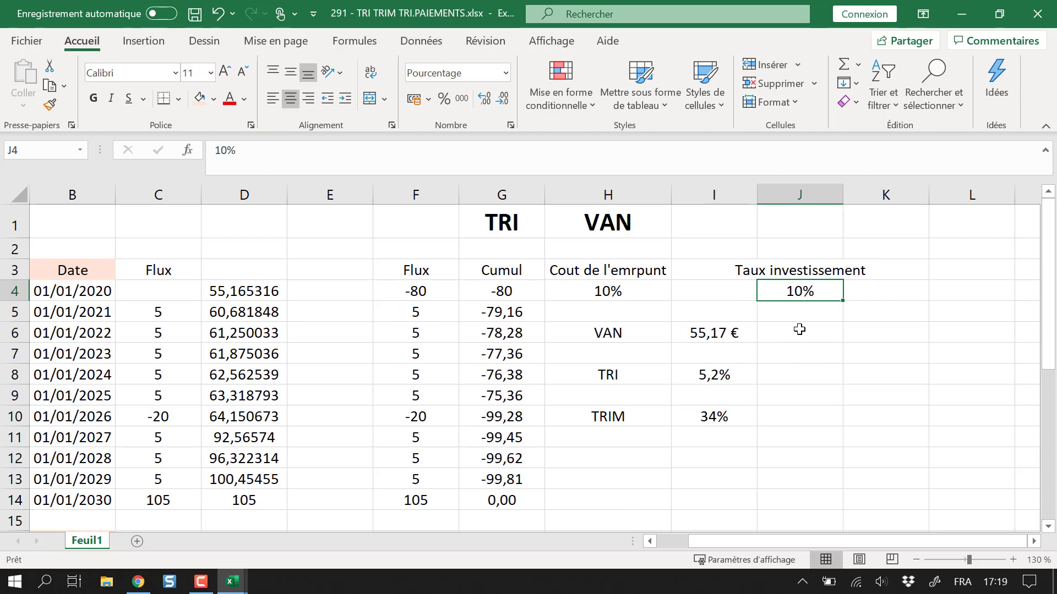
Set the investment rate in J4 to 25% and check the TRIM result in I10
{"action": "type", "text": "25"}
{"action": "key", "text": "Return"}
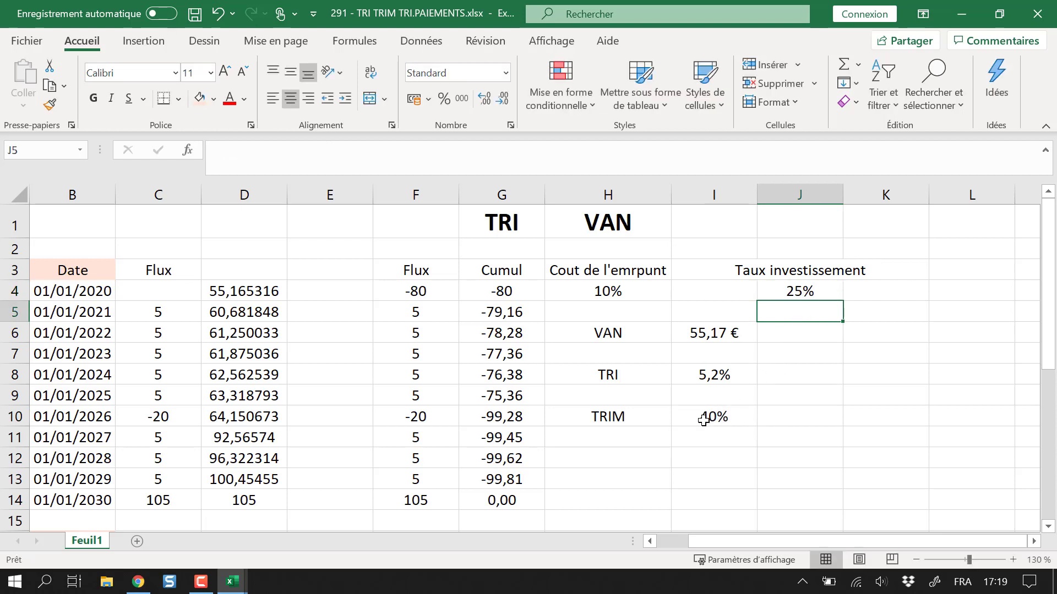
{"action": "left_click", "coordinate": [746, 414]}
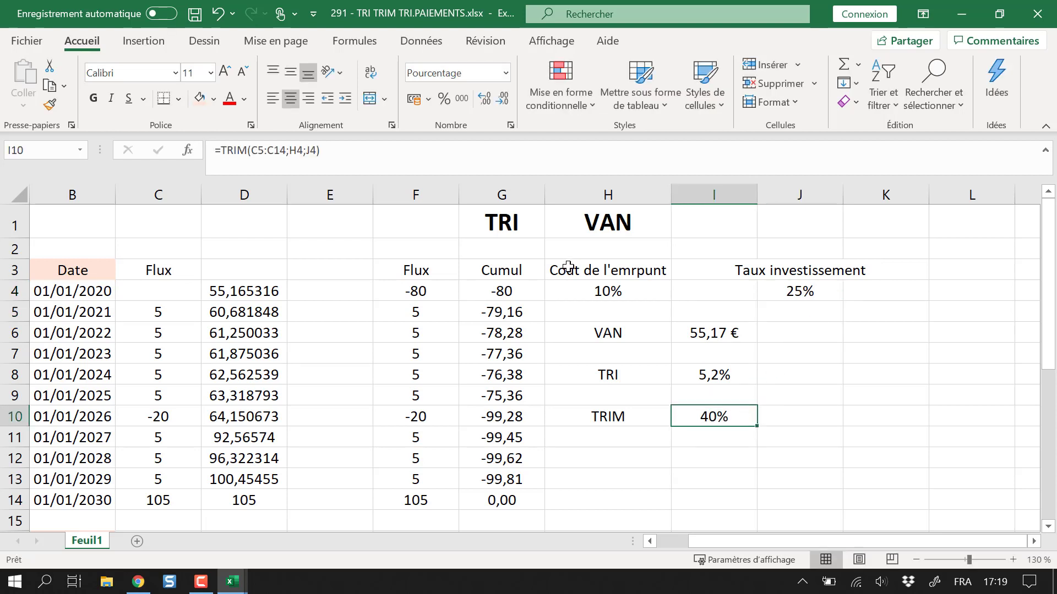
Set the investment rate in J4 to 1%
{"action": "left_click", "coordinate": [810, 293]}
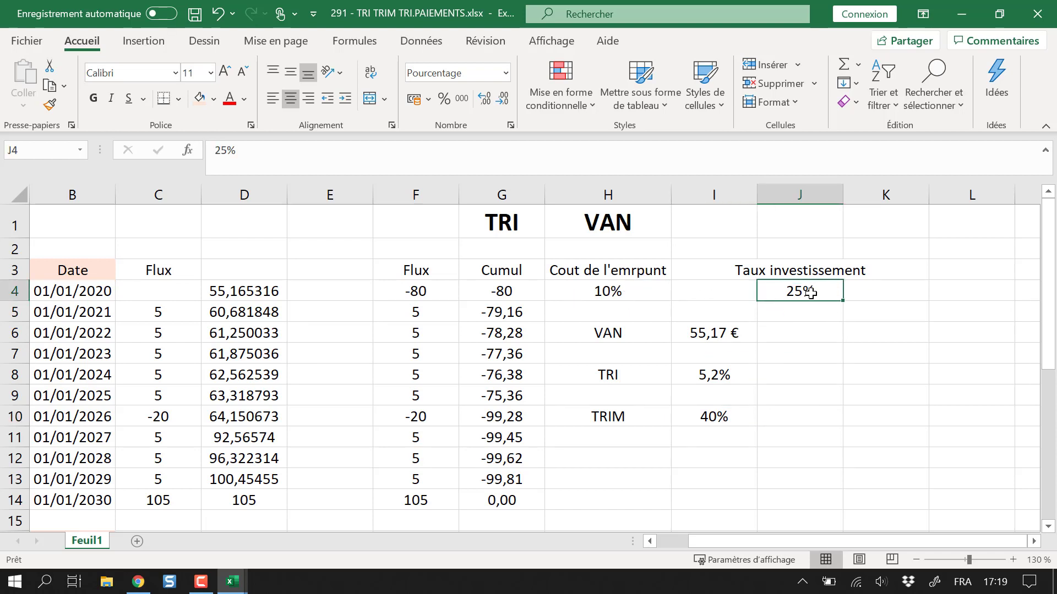
{"action": "type", "text": "1"}
{"action": "key", "text": "Return"}
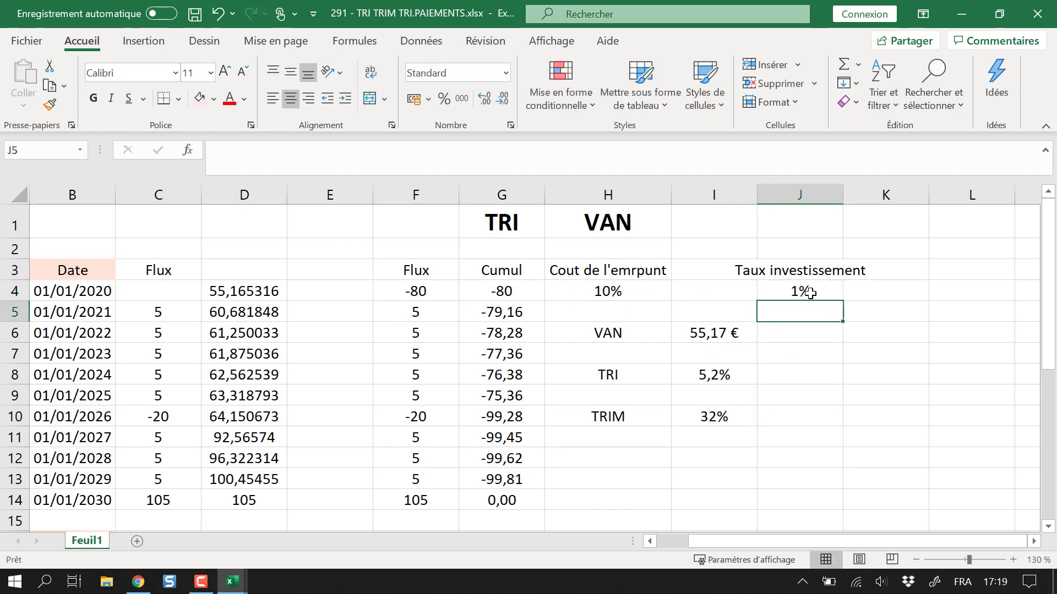
Inspect the TRIM formula in I10 and the cells it references, leaving the formula as it is
{"action": "left_click", "coordinate": [615, 418]}
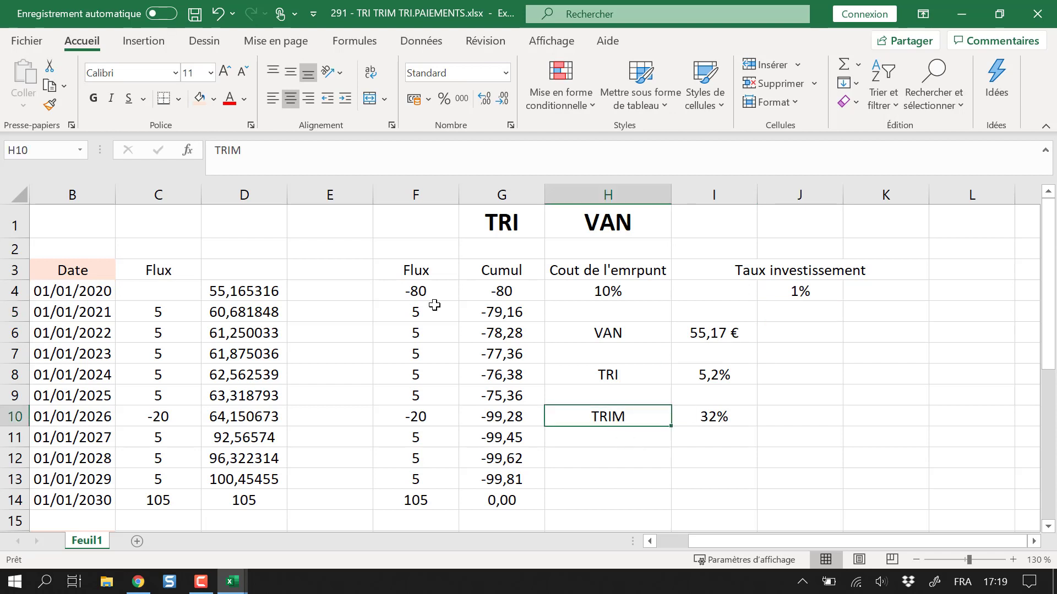
{"action": "left_click", "coordinate": [724, 415]}
{"action": "left_click", "coordinate": [228, 150]}
{"action": "left_click_drag", "start_coordinate": [228, 149], "coordinate": [242, 153]}
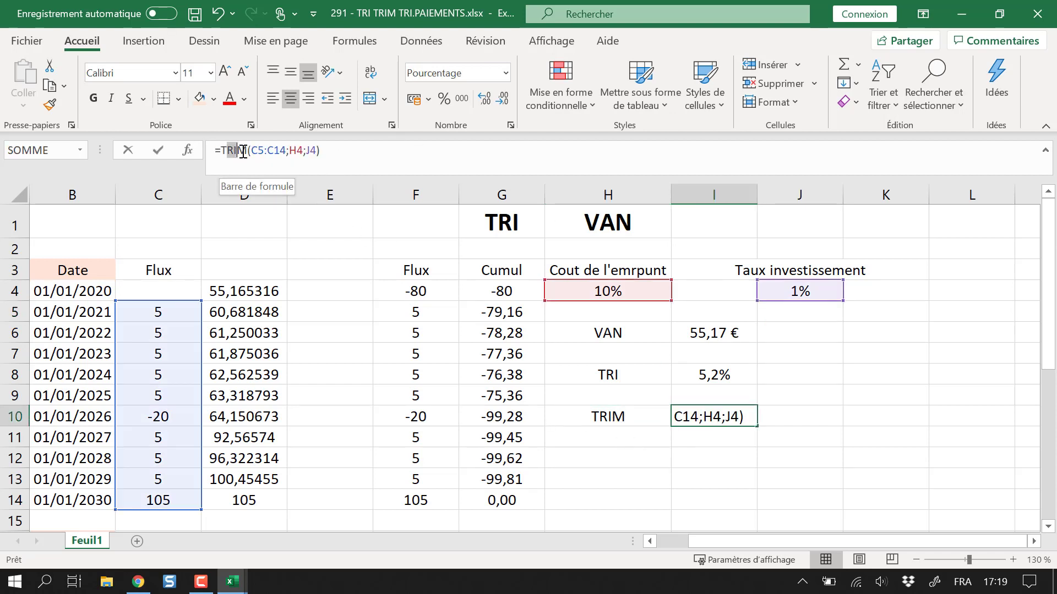
{"action": "key", "text": "Return"}
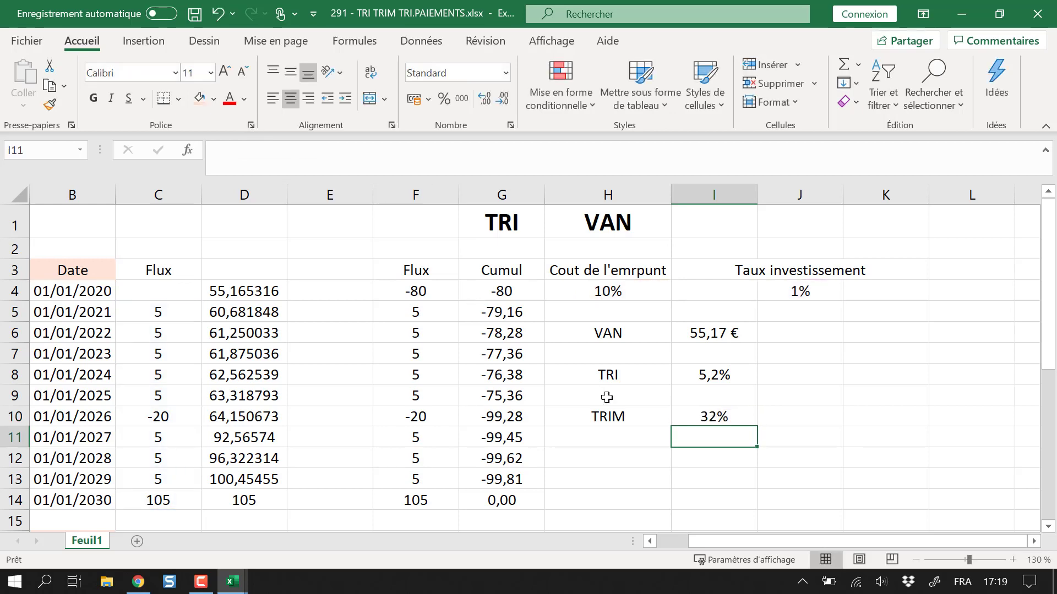
{"action": "scroll", "coordinate": [618, 382], "scroll_direction": "down", "scroll_amount": 2}
{"action": "scroll", "coordinate": [325, 352], "scroll_direction": "up", "scroll_amount": 1}
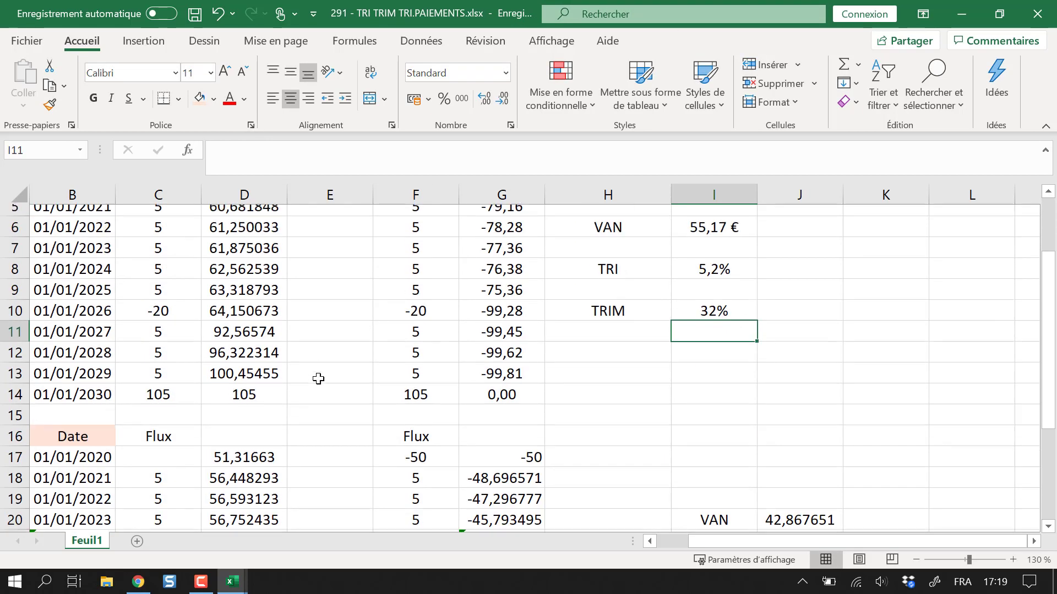
{"action": "scroll", "coordinate": [318, 378], "scroll_direction": "up", "scroll_amount": 1}
{"action": "left_click", "coordinate": [170, 299]}
{"action": "scroll", "coordinate": [683, 402], "scroll_direction": "up", "scroll_amount": 1}
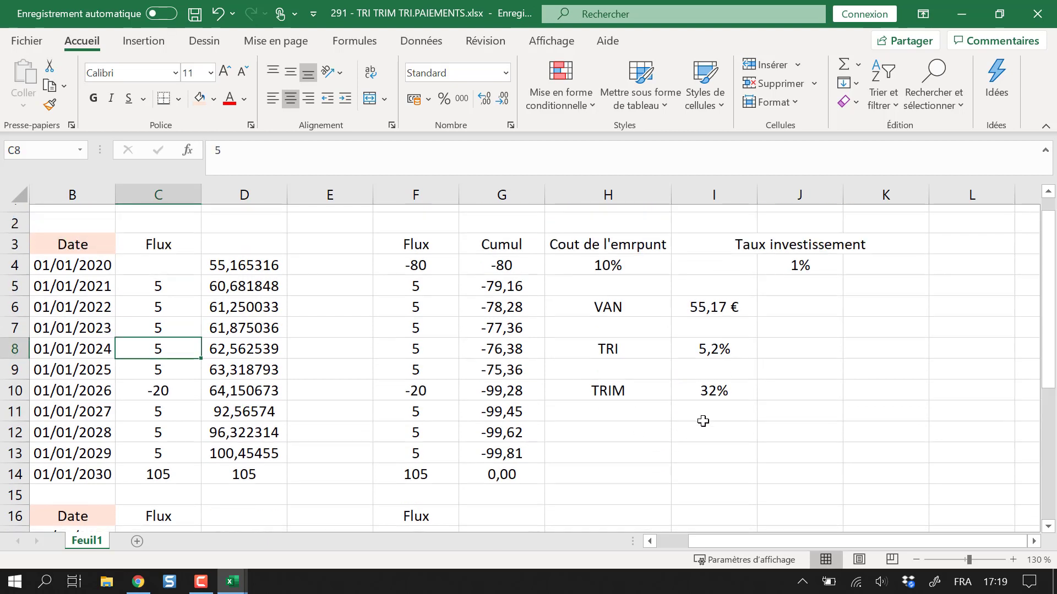
{"action": "scroll", "coordinate": [702, 421], "scroll_direction": "up", "scroll_amount": 1}
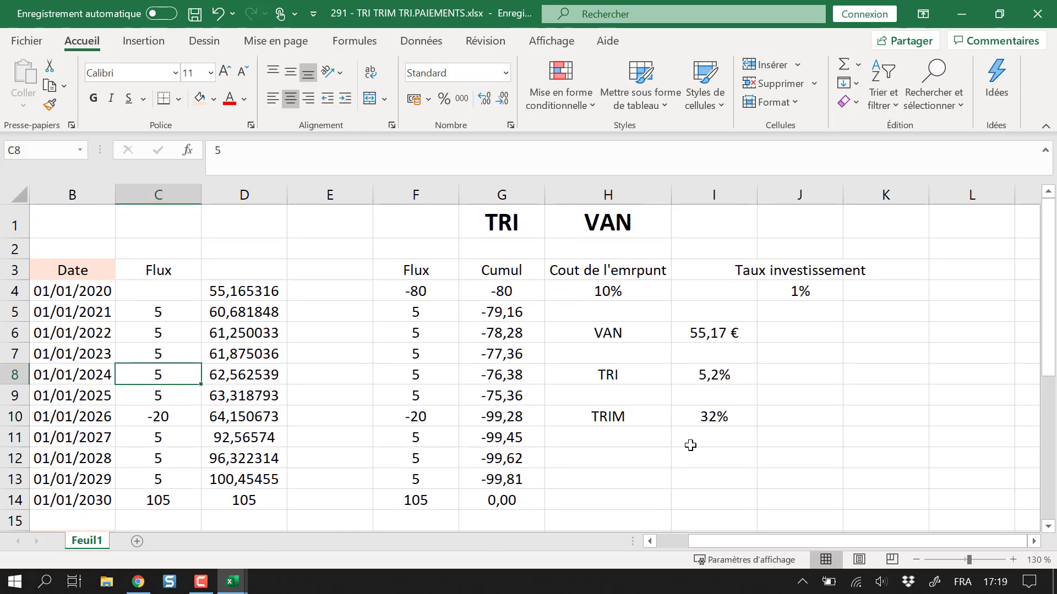